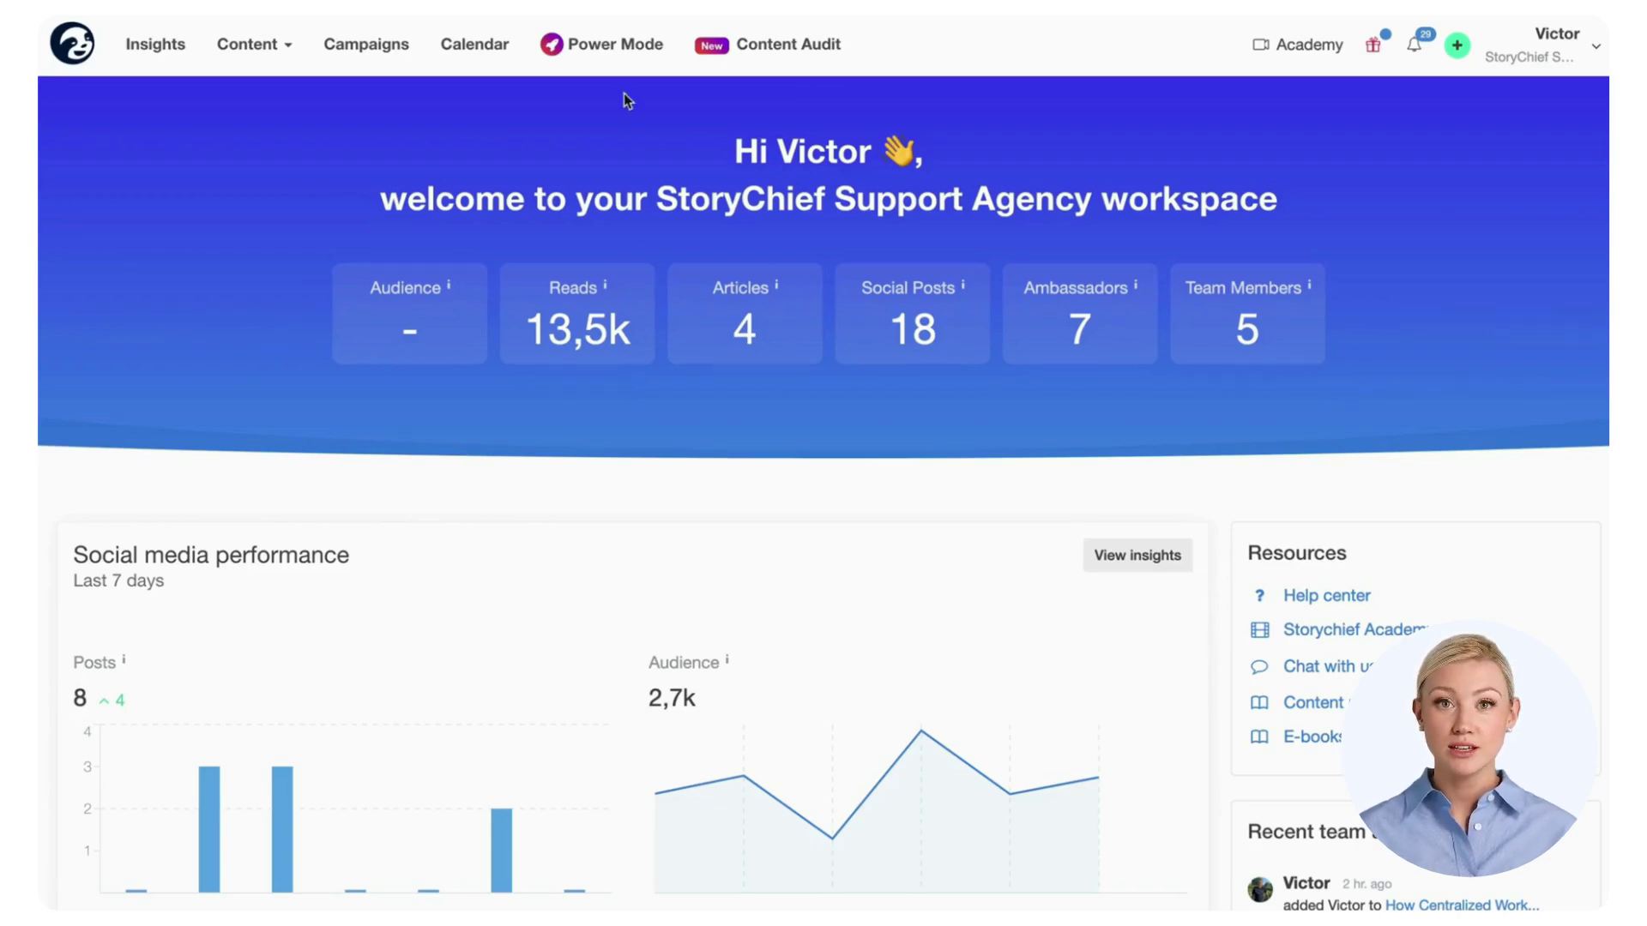
Open the Company intelligence settings in Power Mode.
{"action": "left_click", "coordinate": [631, 53]}
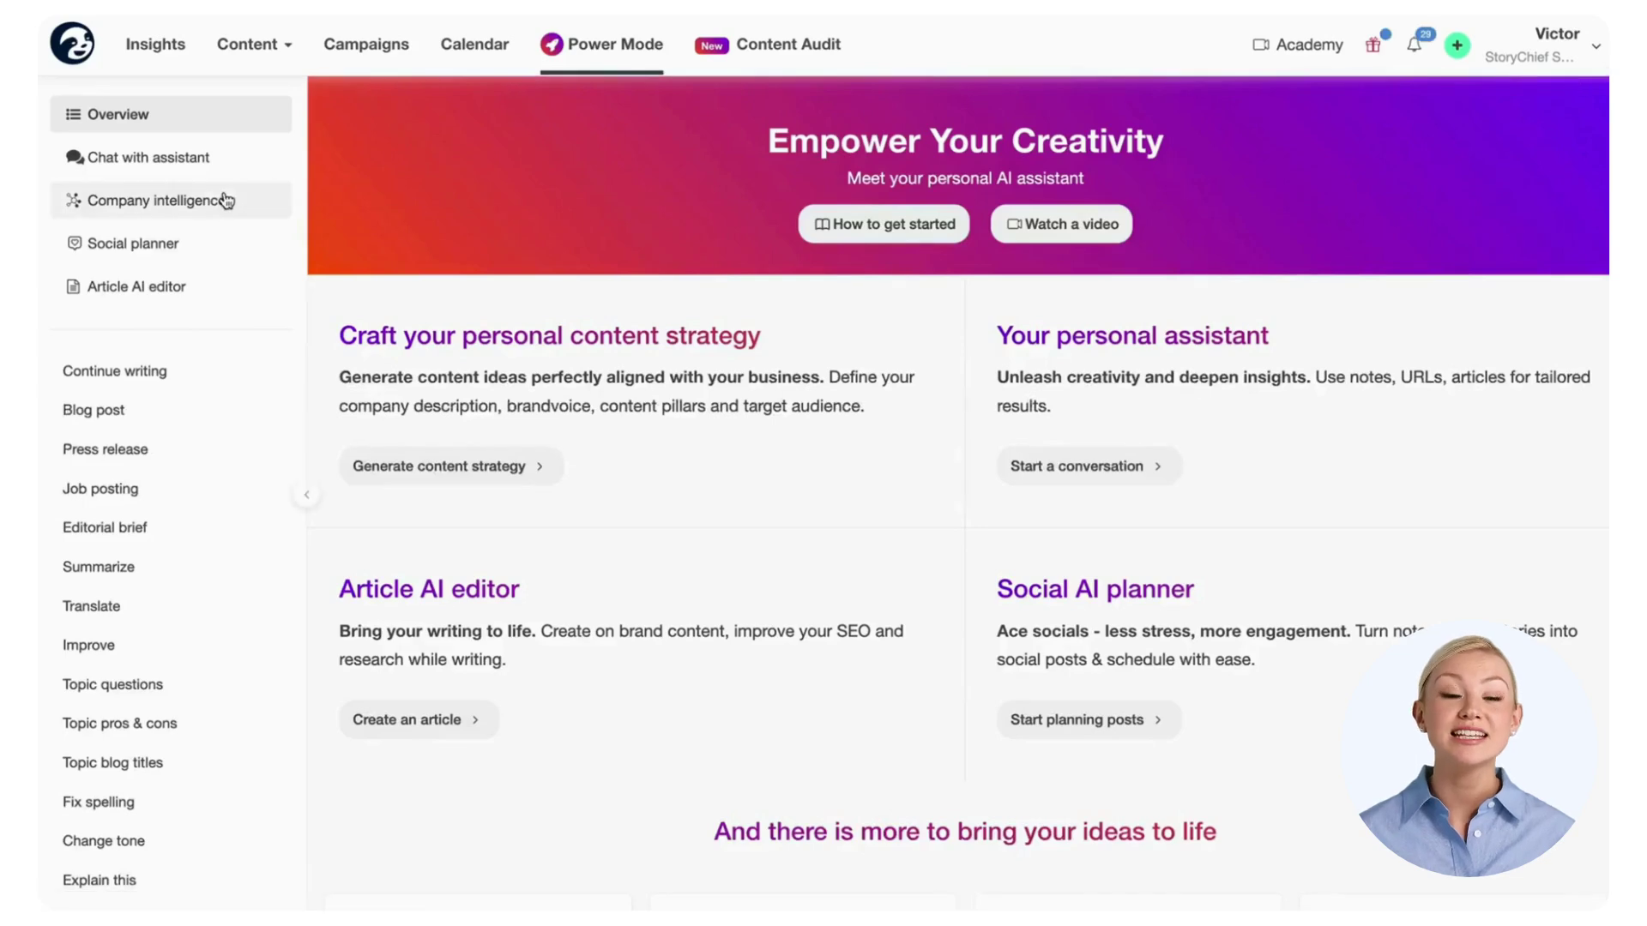
{"action": "left_click", "coordinate": [225, 200]}
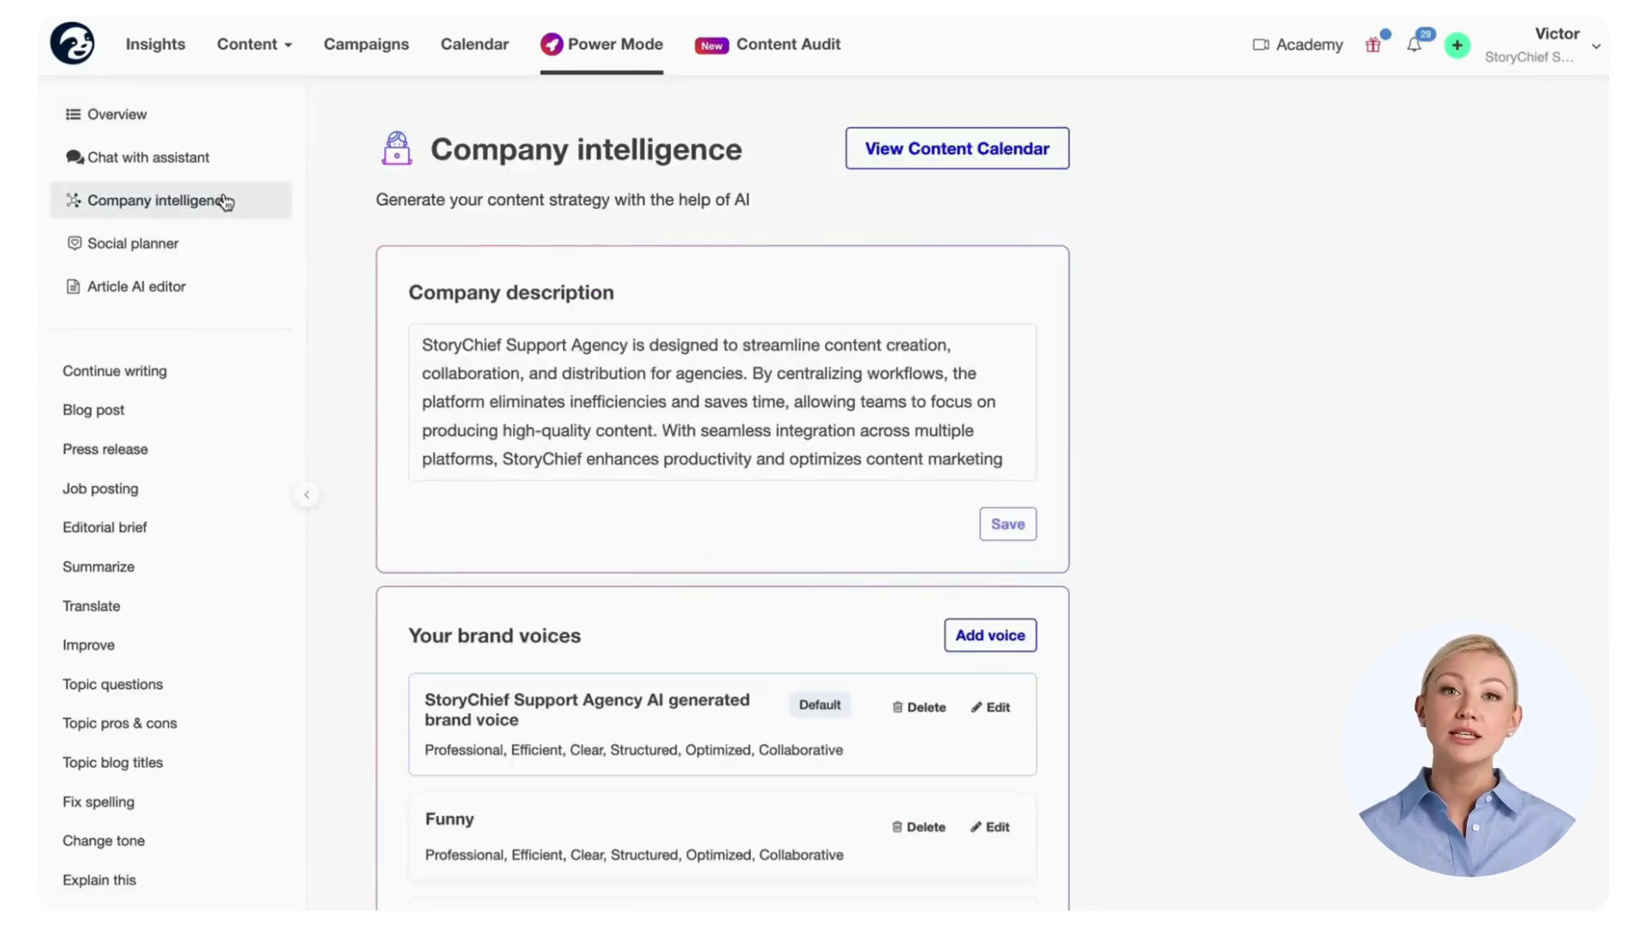
{"action": "left_click", "coordinate": [805, 423]}
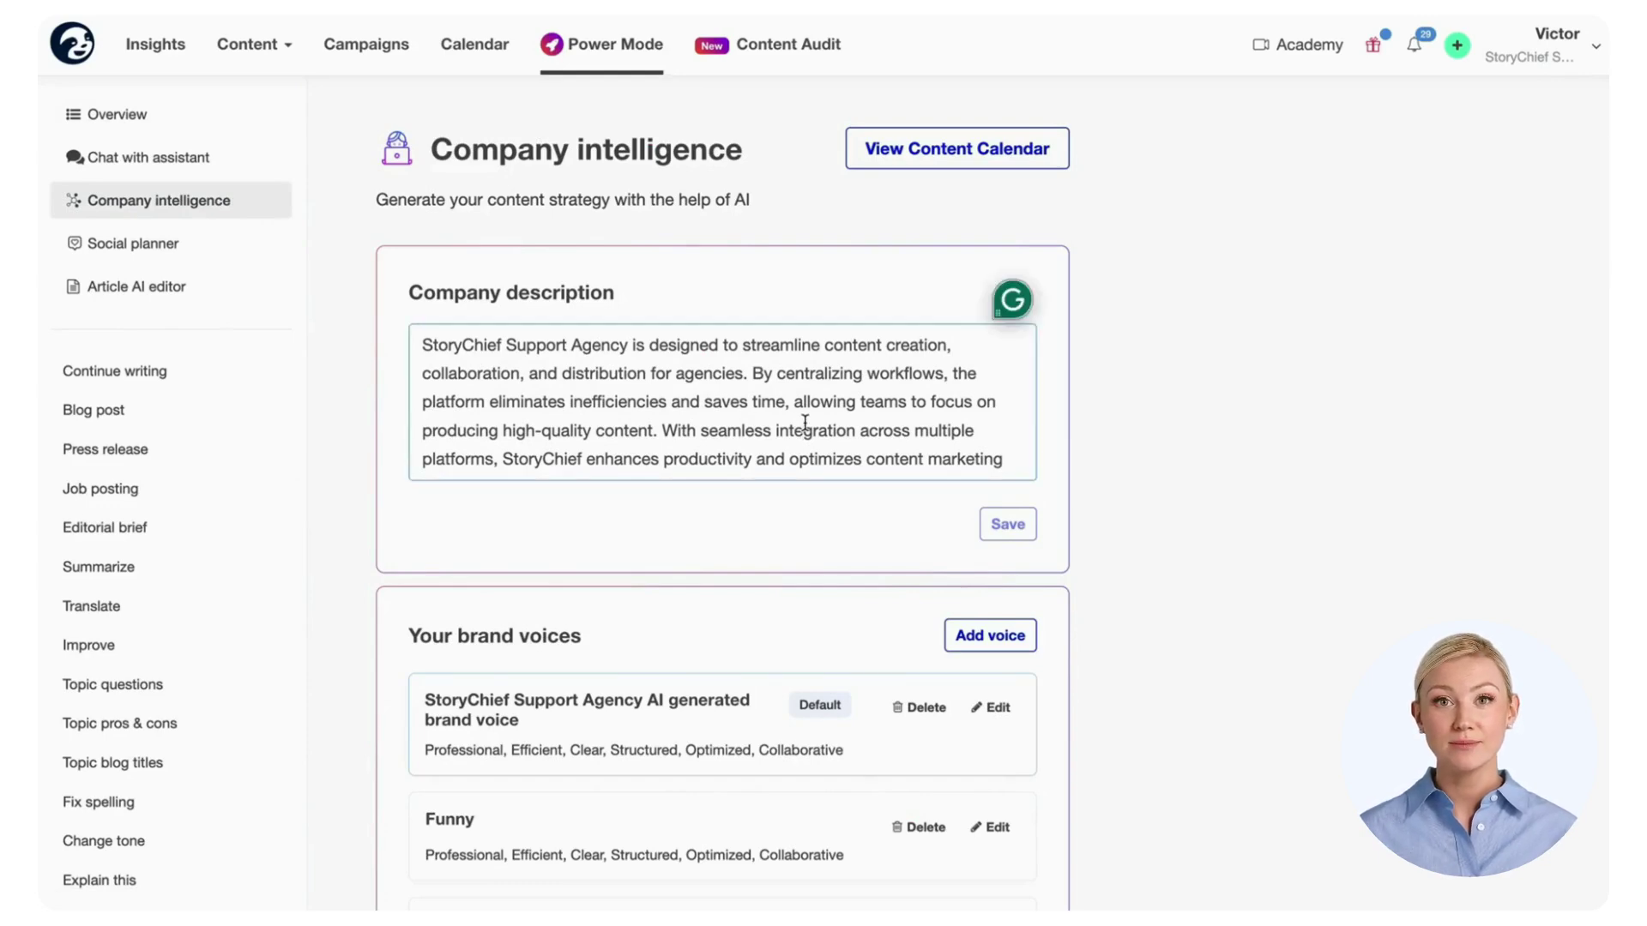
Edit the default brand voice under Your brand voices and save it unchanged.
{"action": "scroll", "coordinate": [830, 619], "scroll_direction": "down", "scroll_amount": 5}
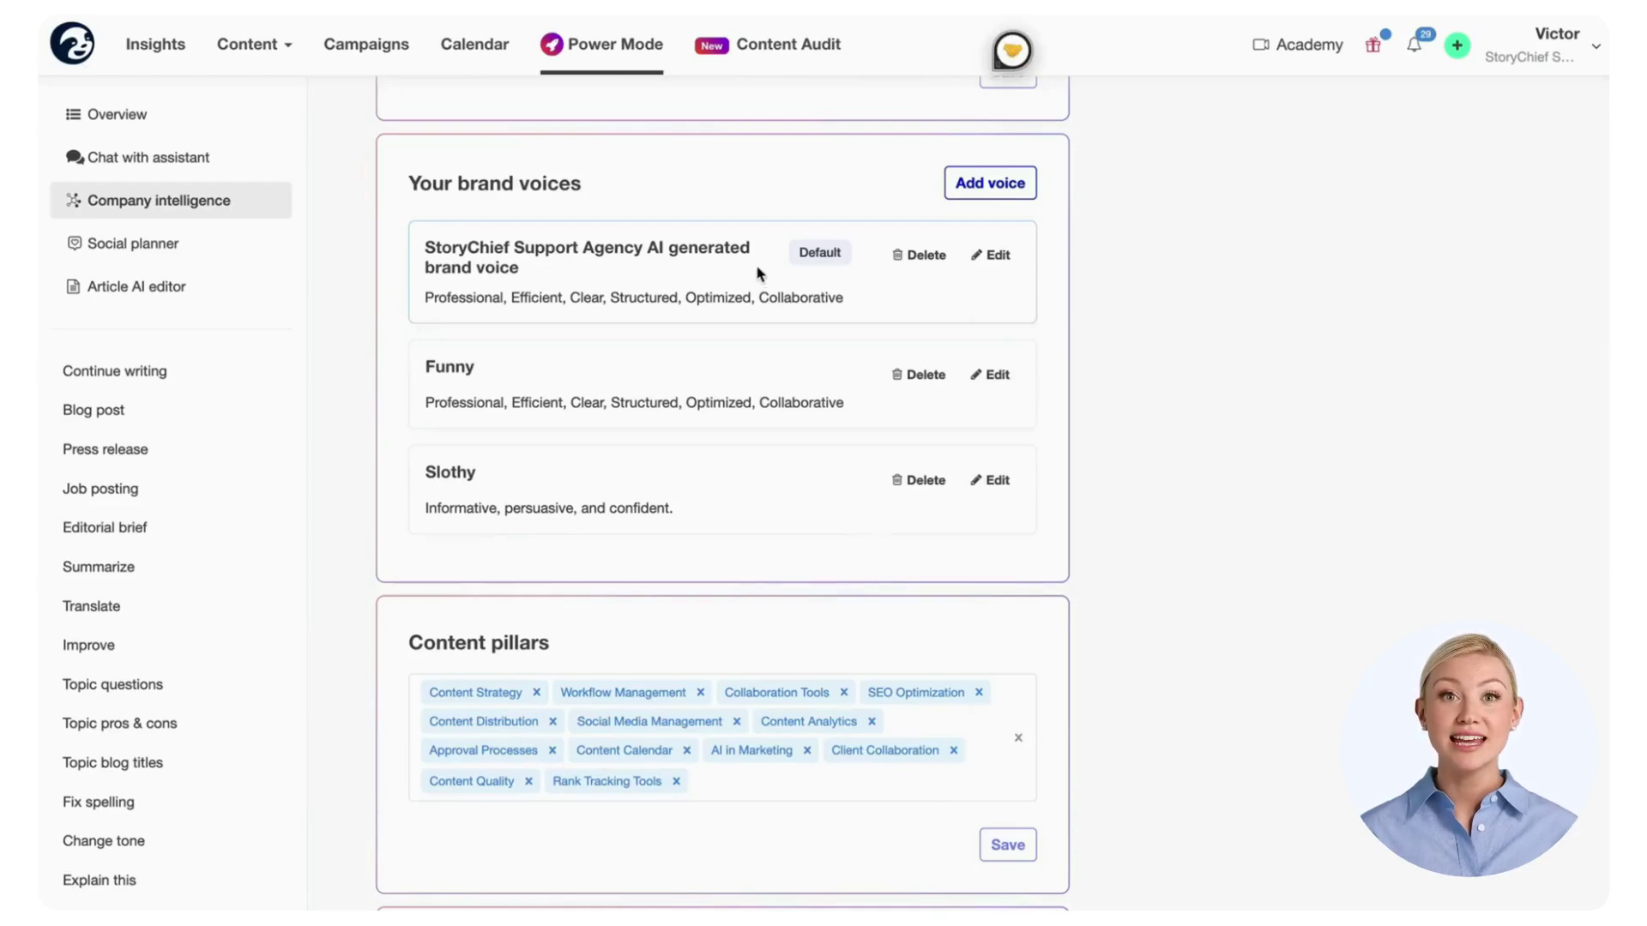
{"action": "left_click", "coordinate": [990, 255]}
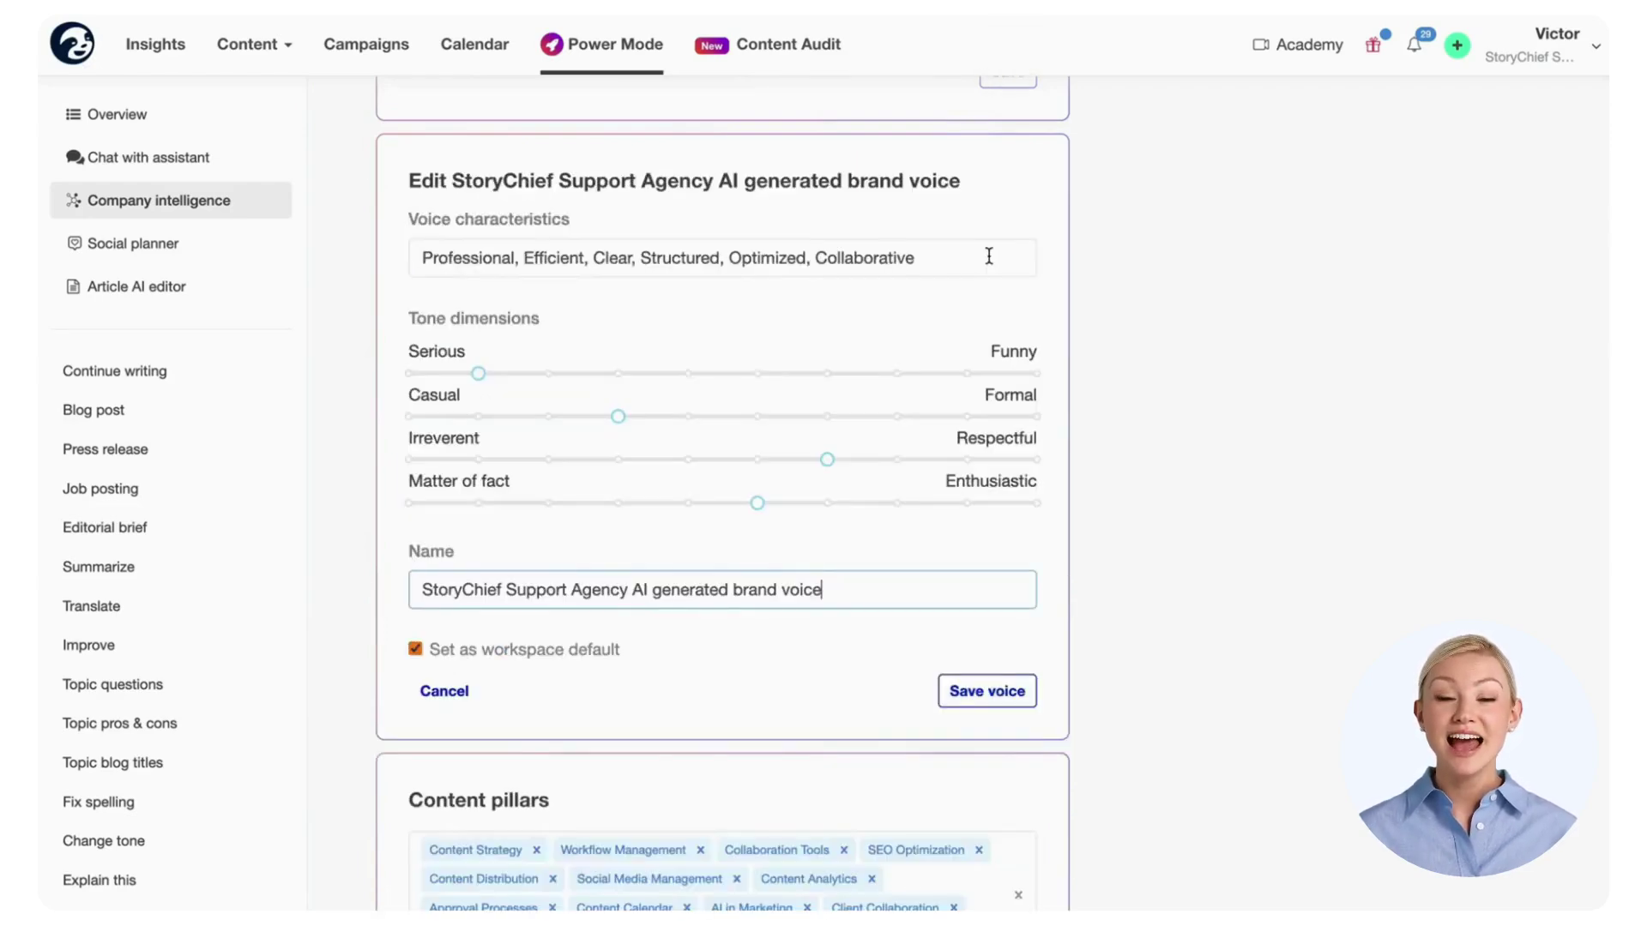
{"action": "left_click", "coordinate": [929, 261]}
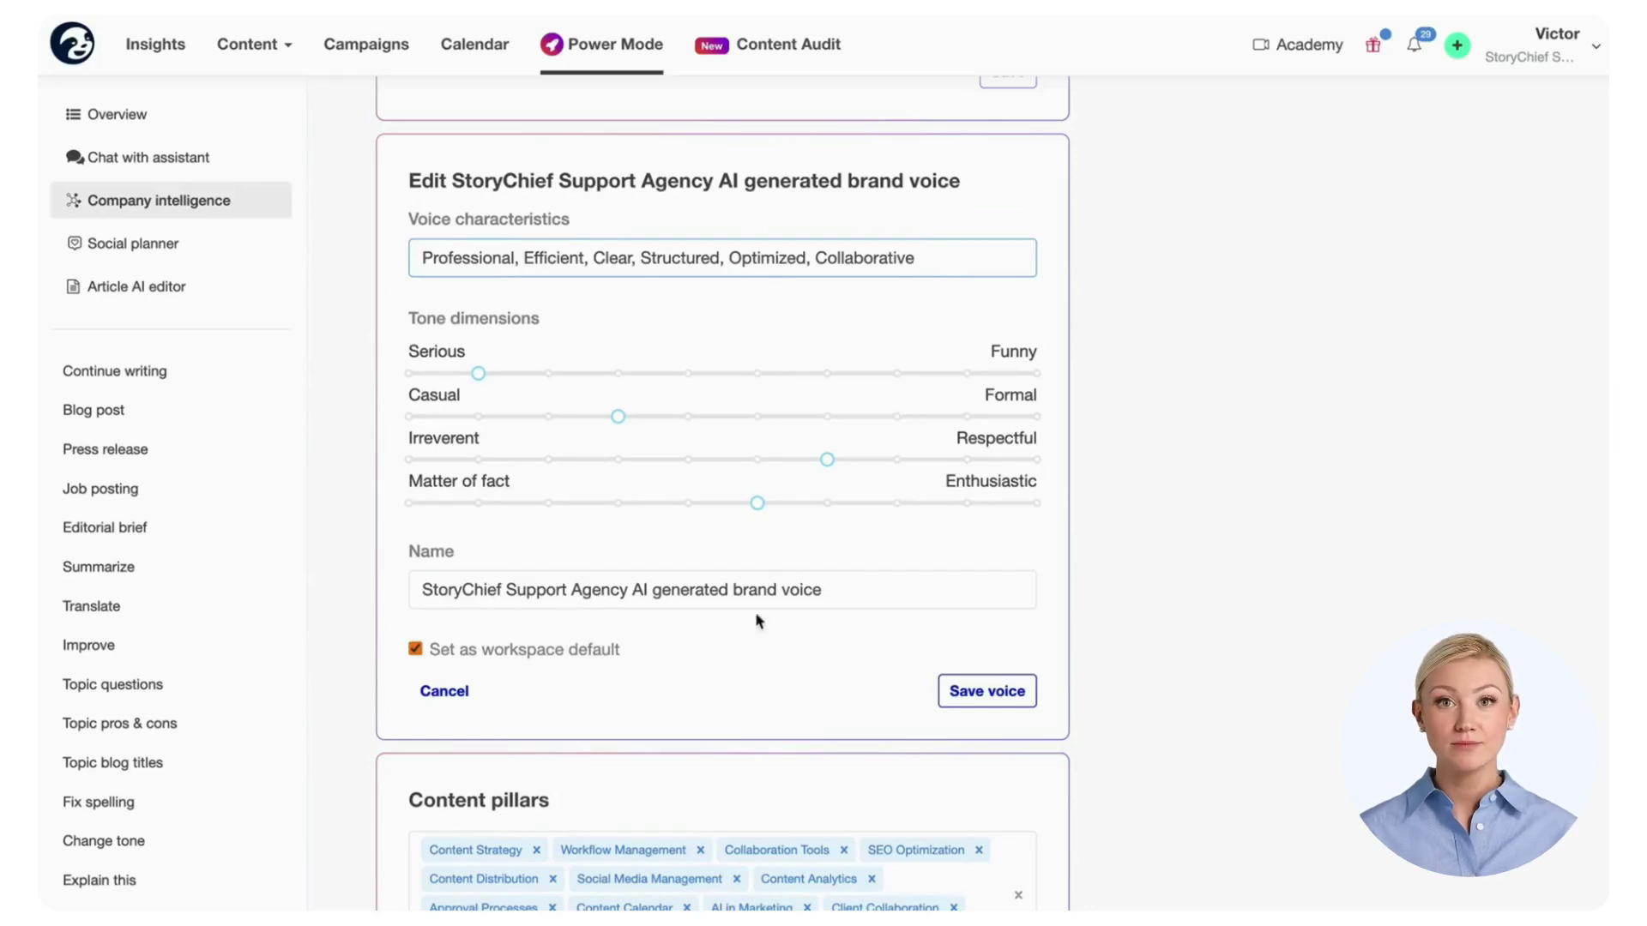
{"action": "left_click", "coordinate": [993, 699]}
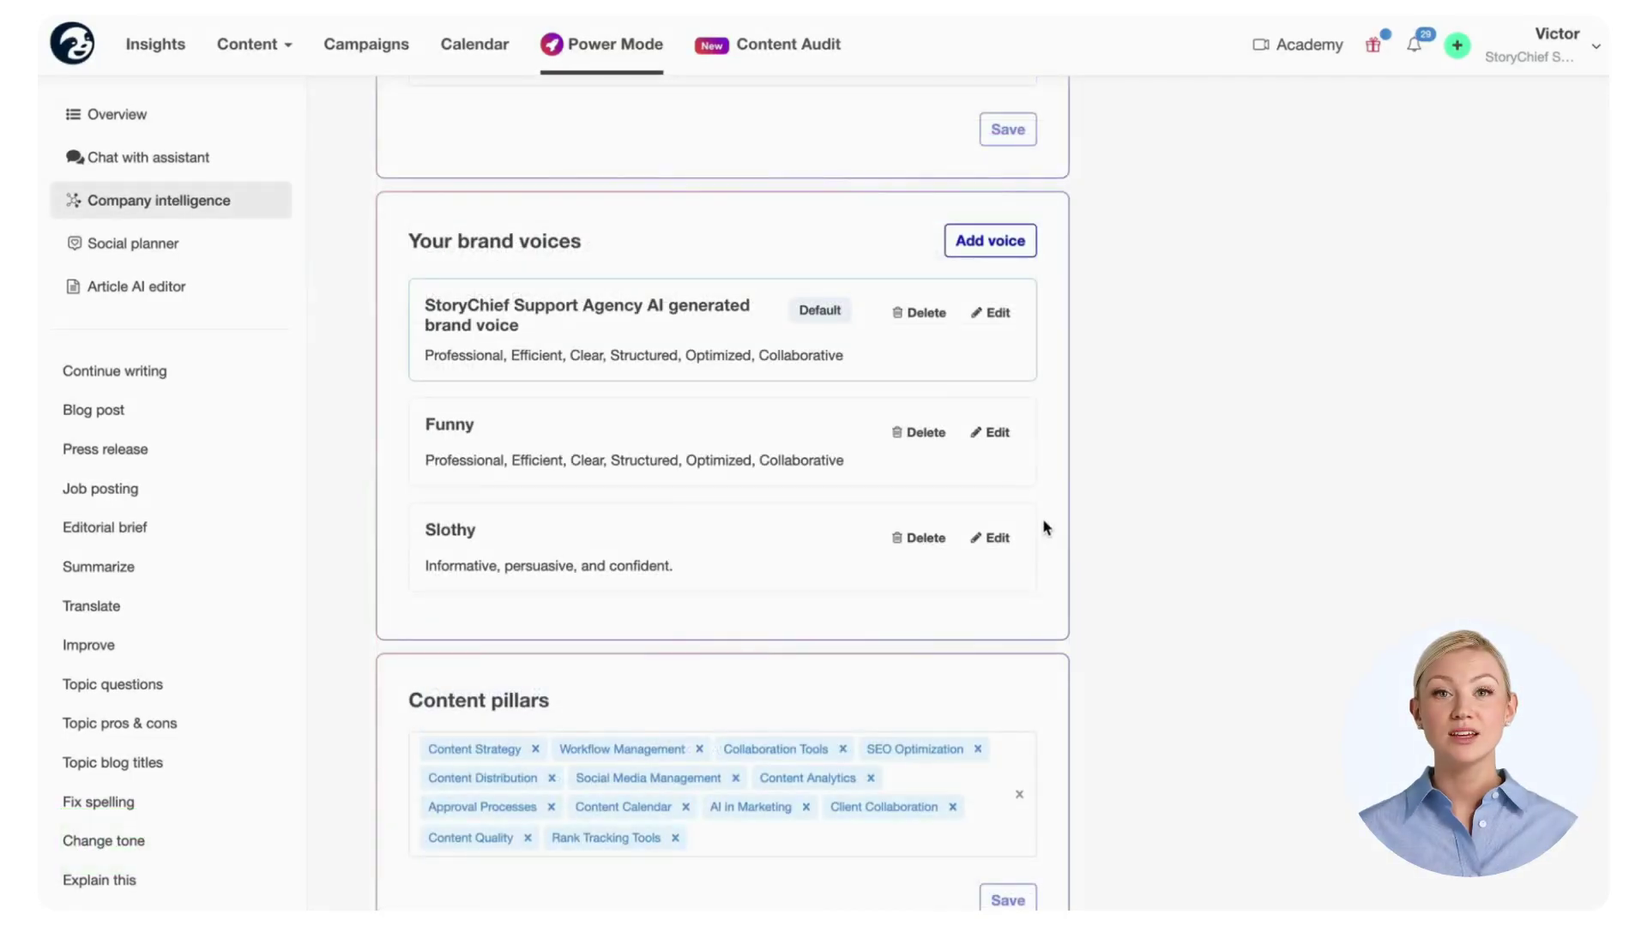
Create a new brand voice from pasted sample text and analyse it.
{"action": "left_click", "coordinate": [991, 241]}
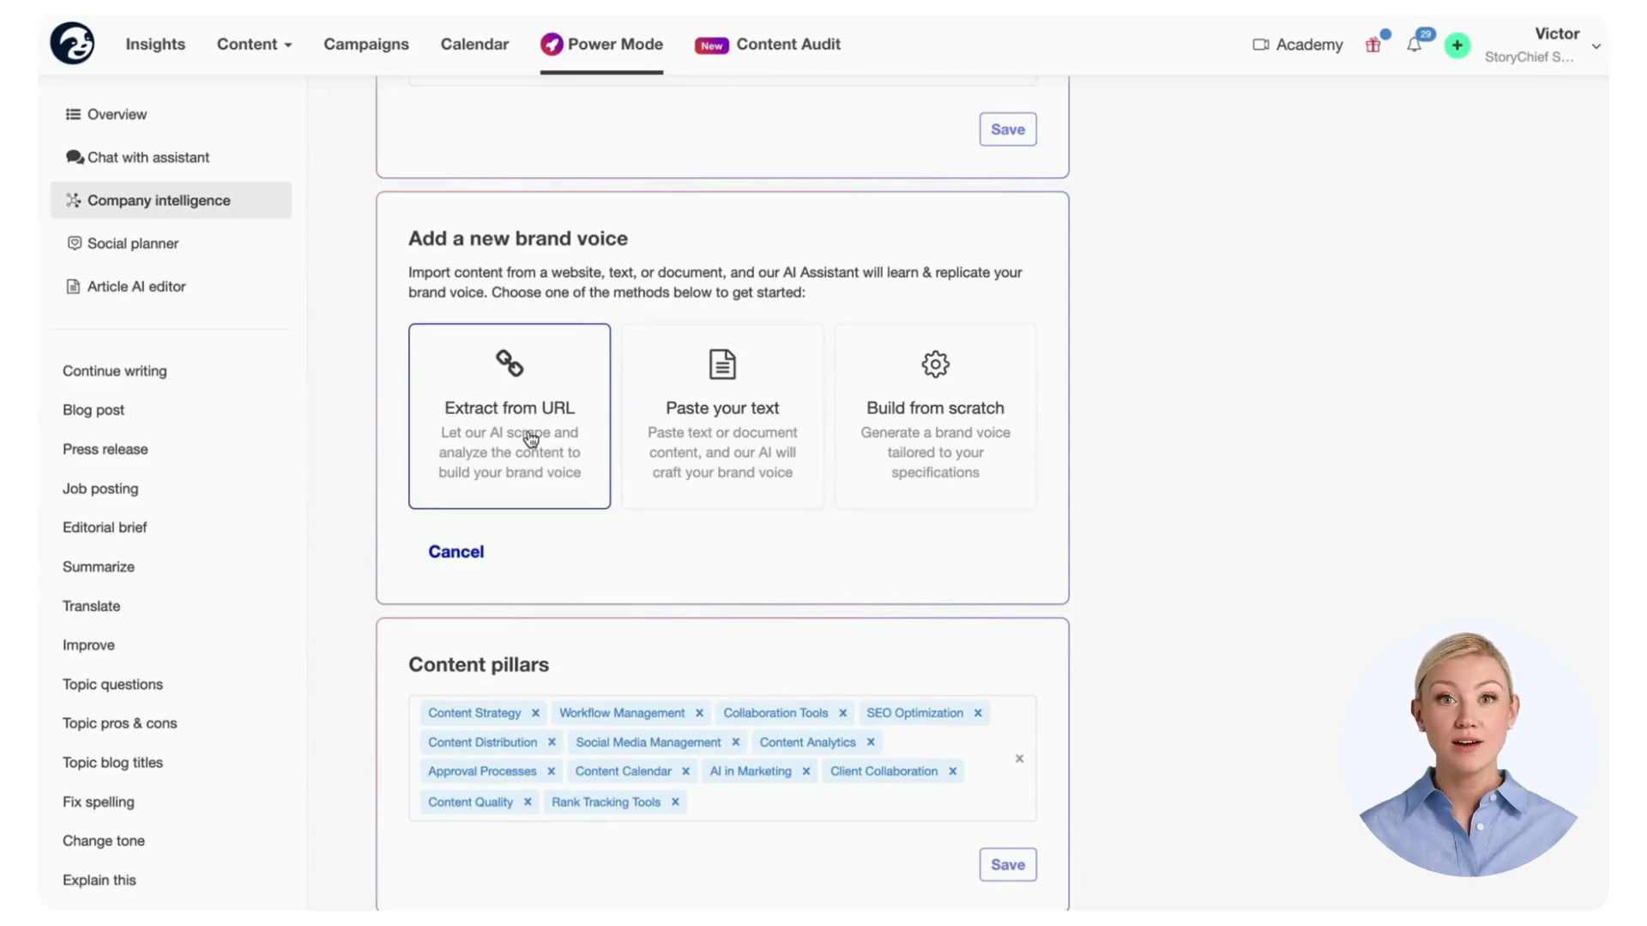
{"action": "left_click", "coordinate": [945, 446]}
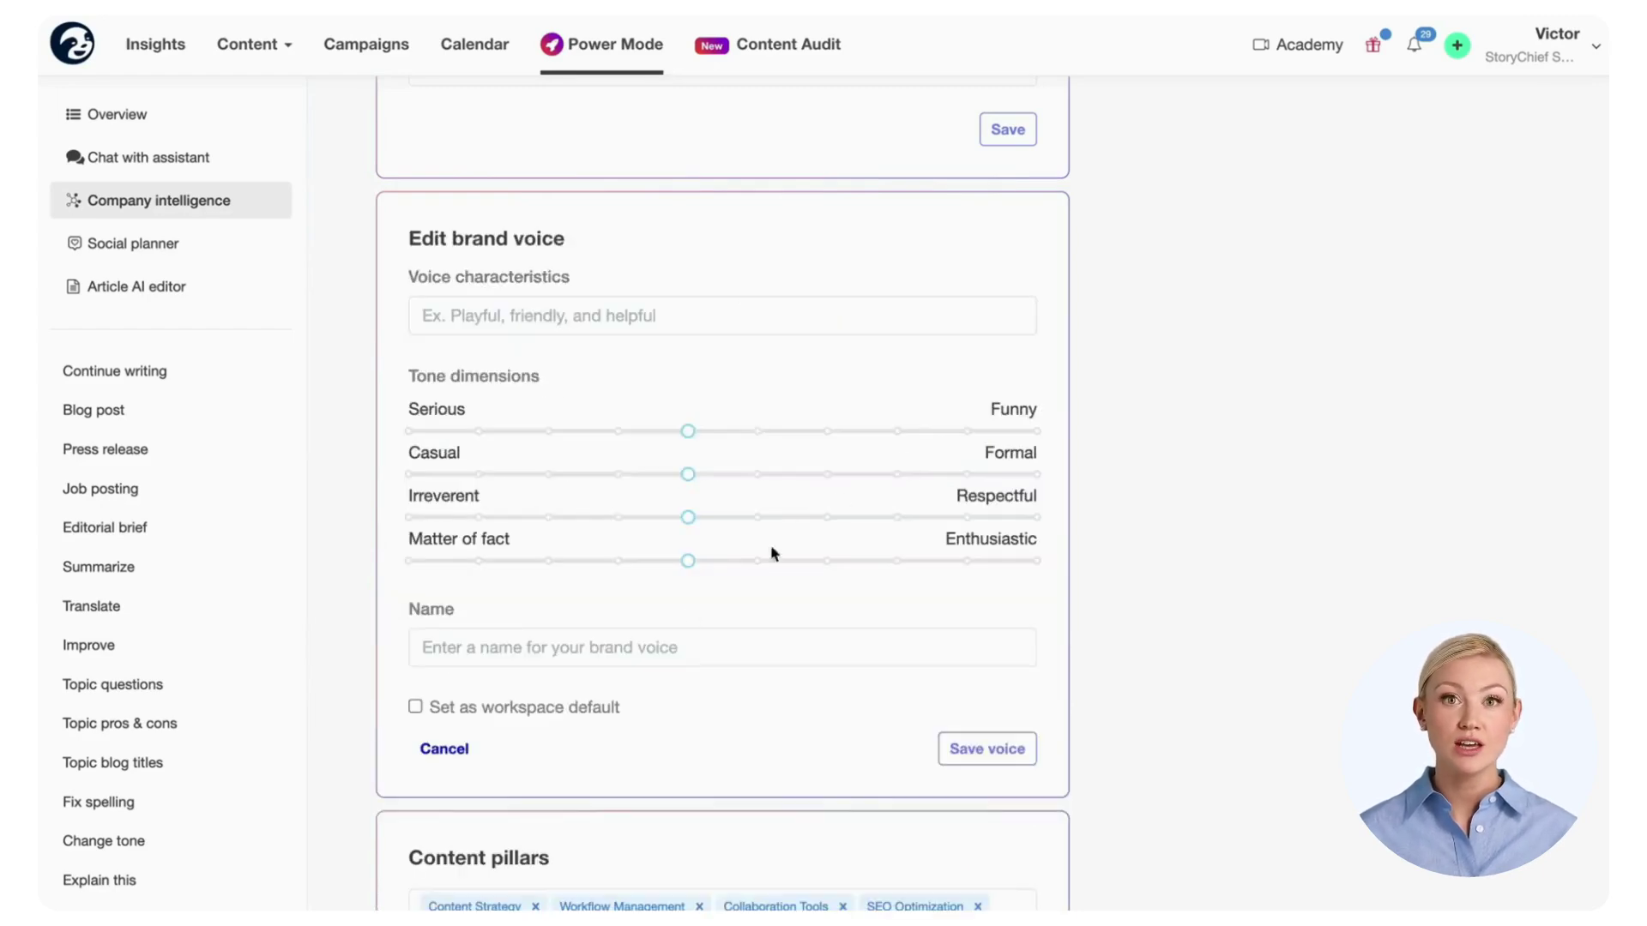
{"action": "left_click", "coordinate": [444, 746]}
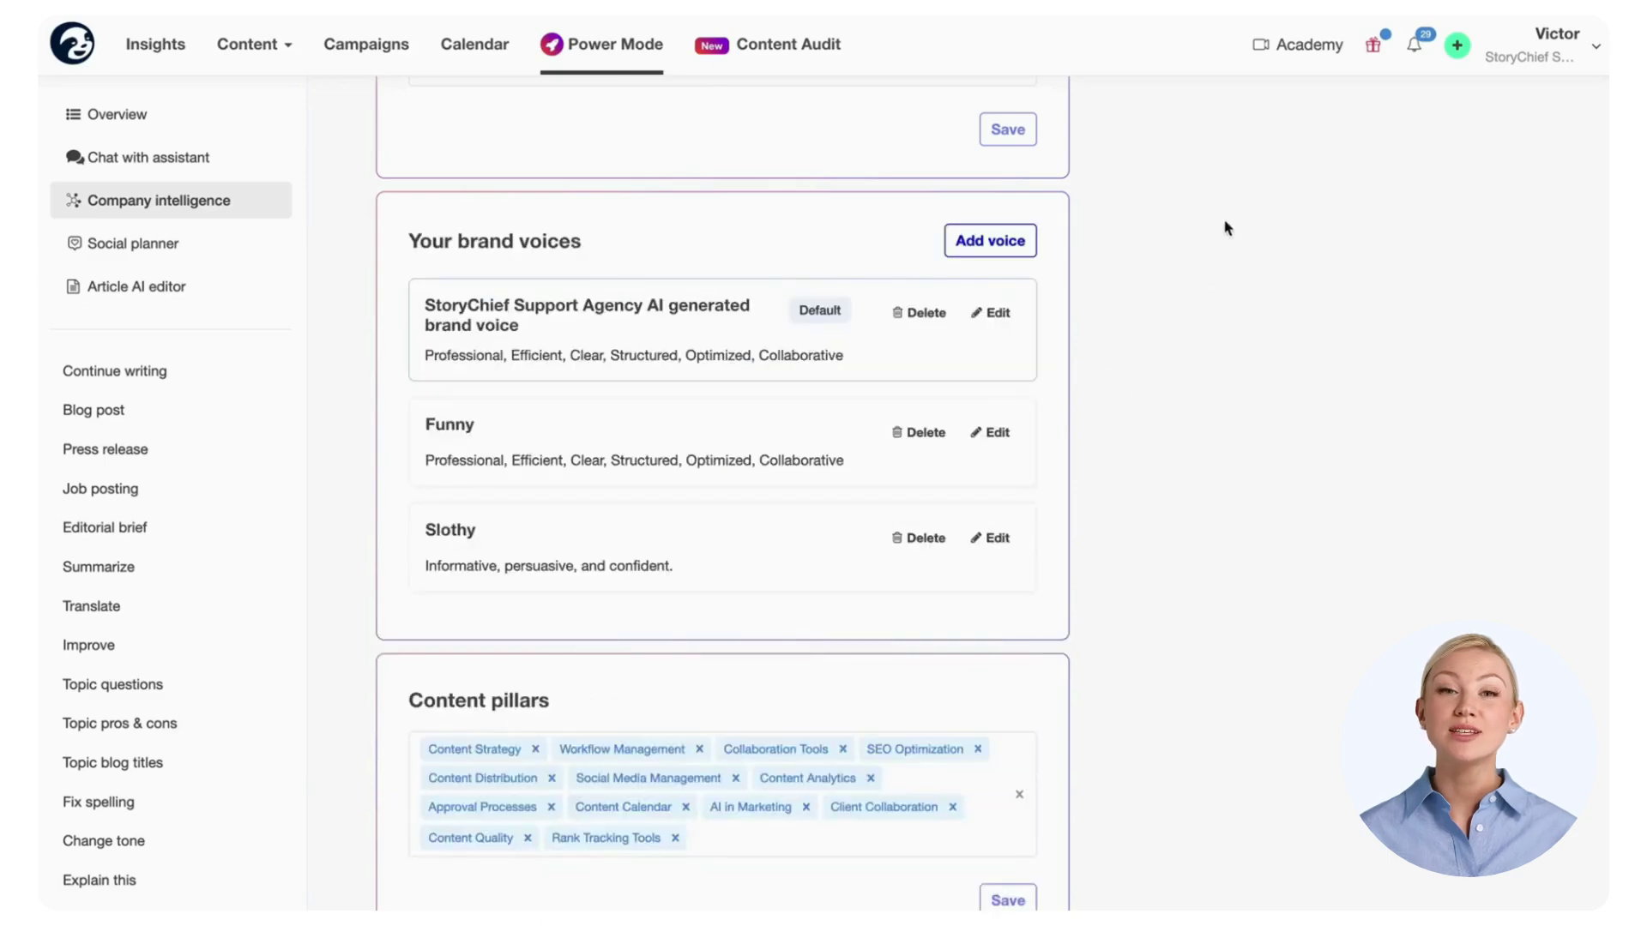
{"action": "left_click", "coordinate": [989, 239]}
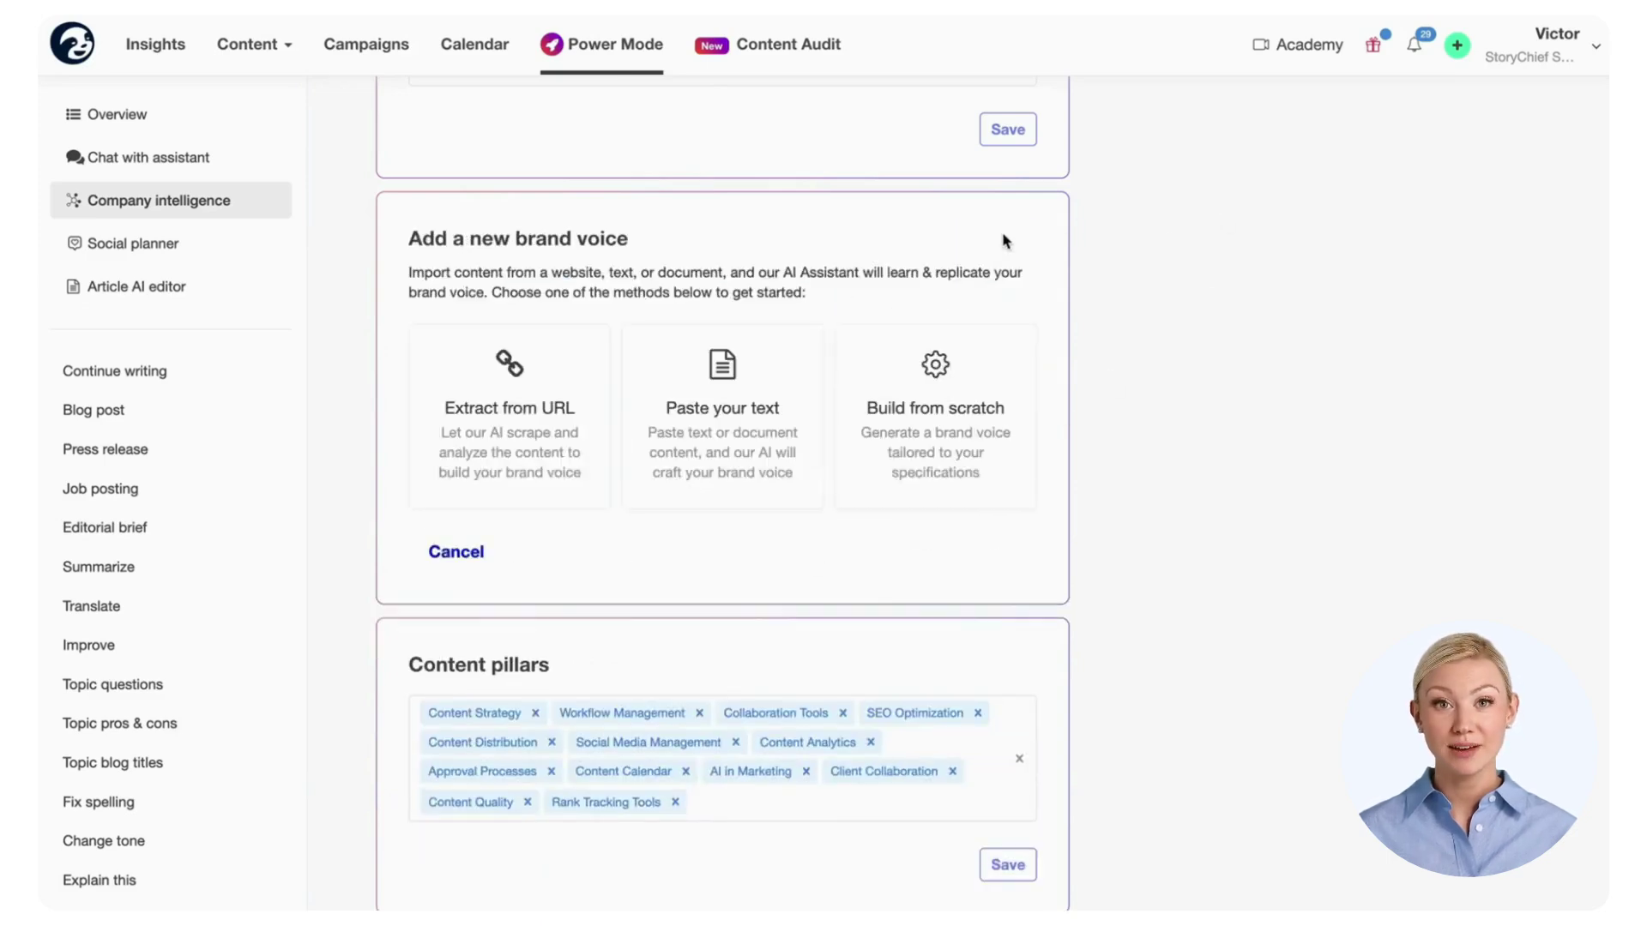
{"action": "left_click", "coordinate": [735, 461]}
{"action": "left_click", "coordinate": [708, 542]}
{"action": "key", "text": "ctrl+v"}
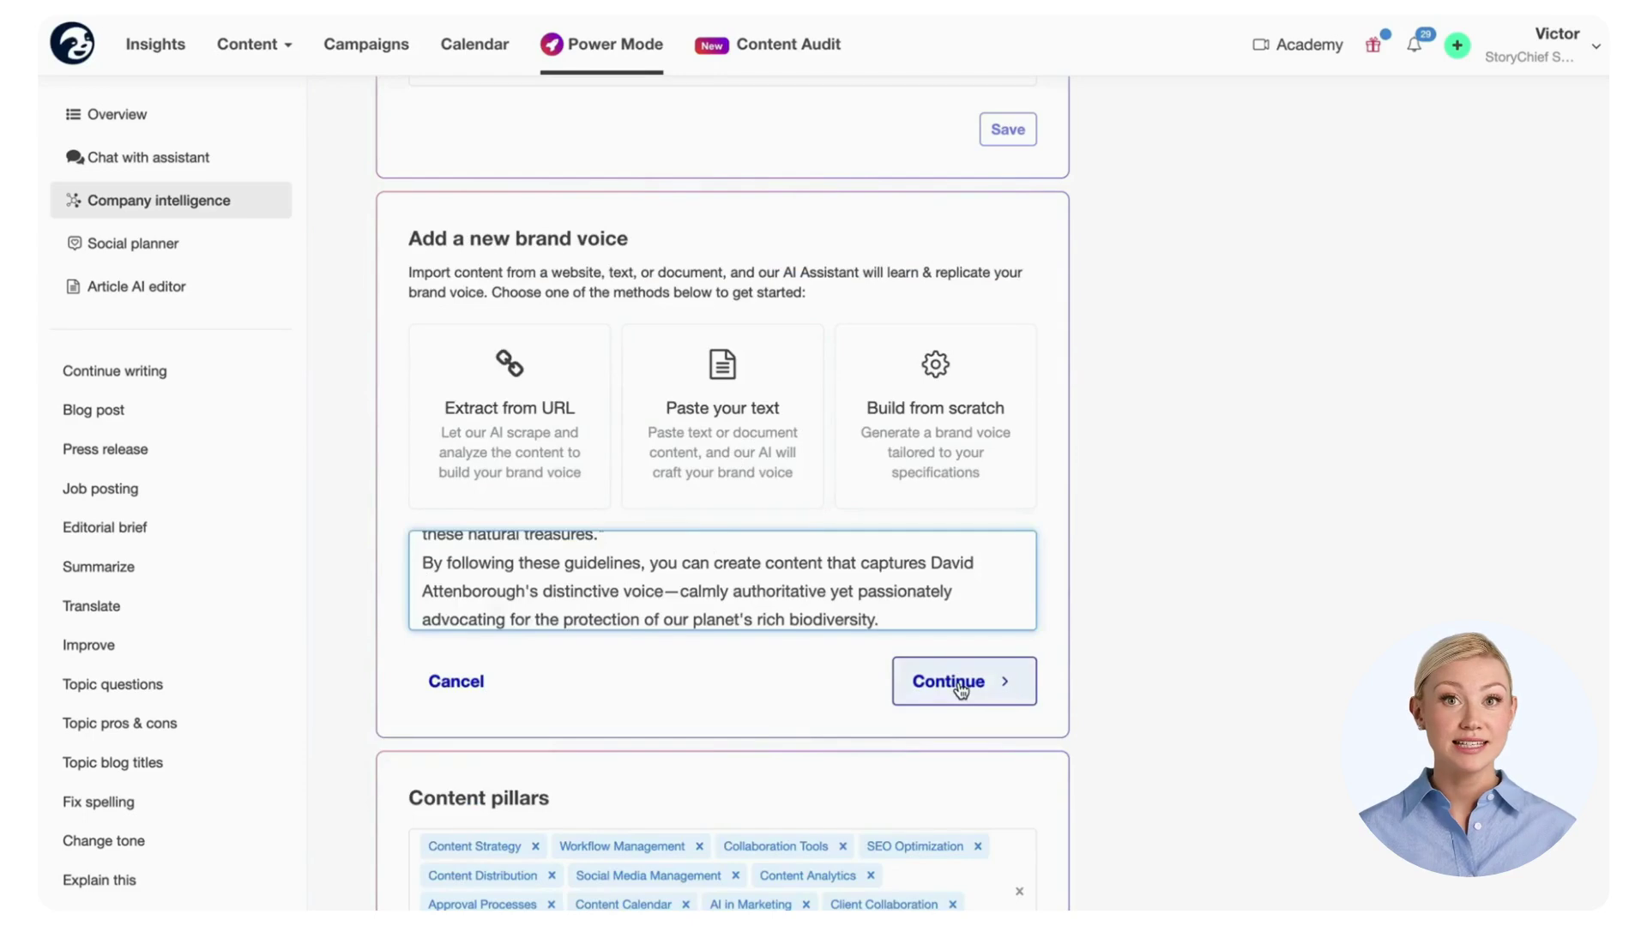
{"action": "left_click", "coordinate": [961, 690]}
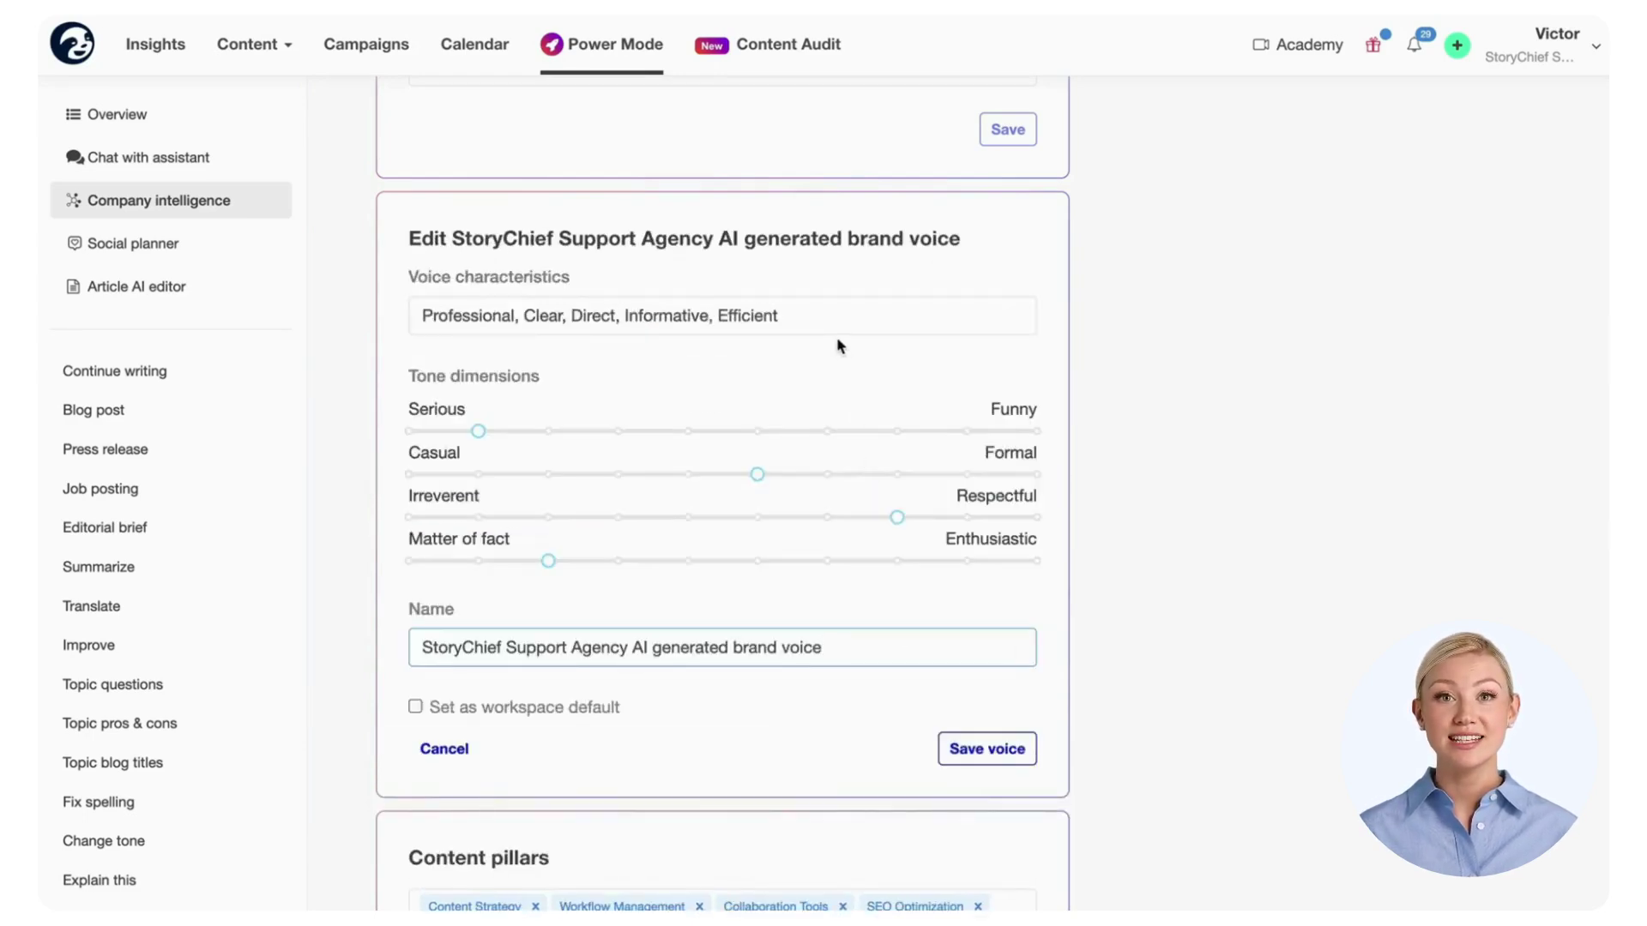
Name the voice 'David Attenborough', set it as workspace default, and save it.
{"action": "triple_click", "coordinate": [779, 646]}
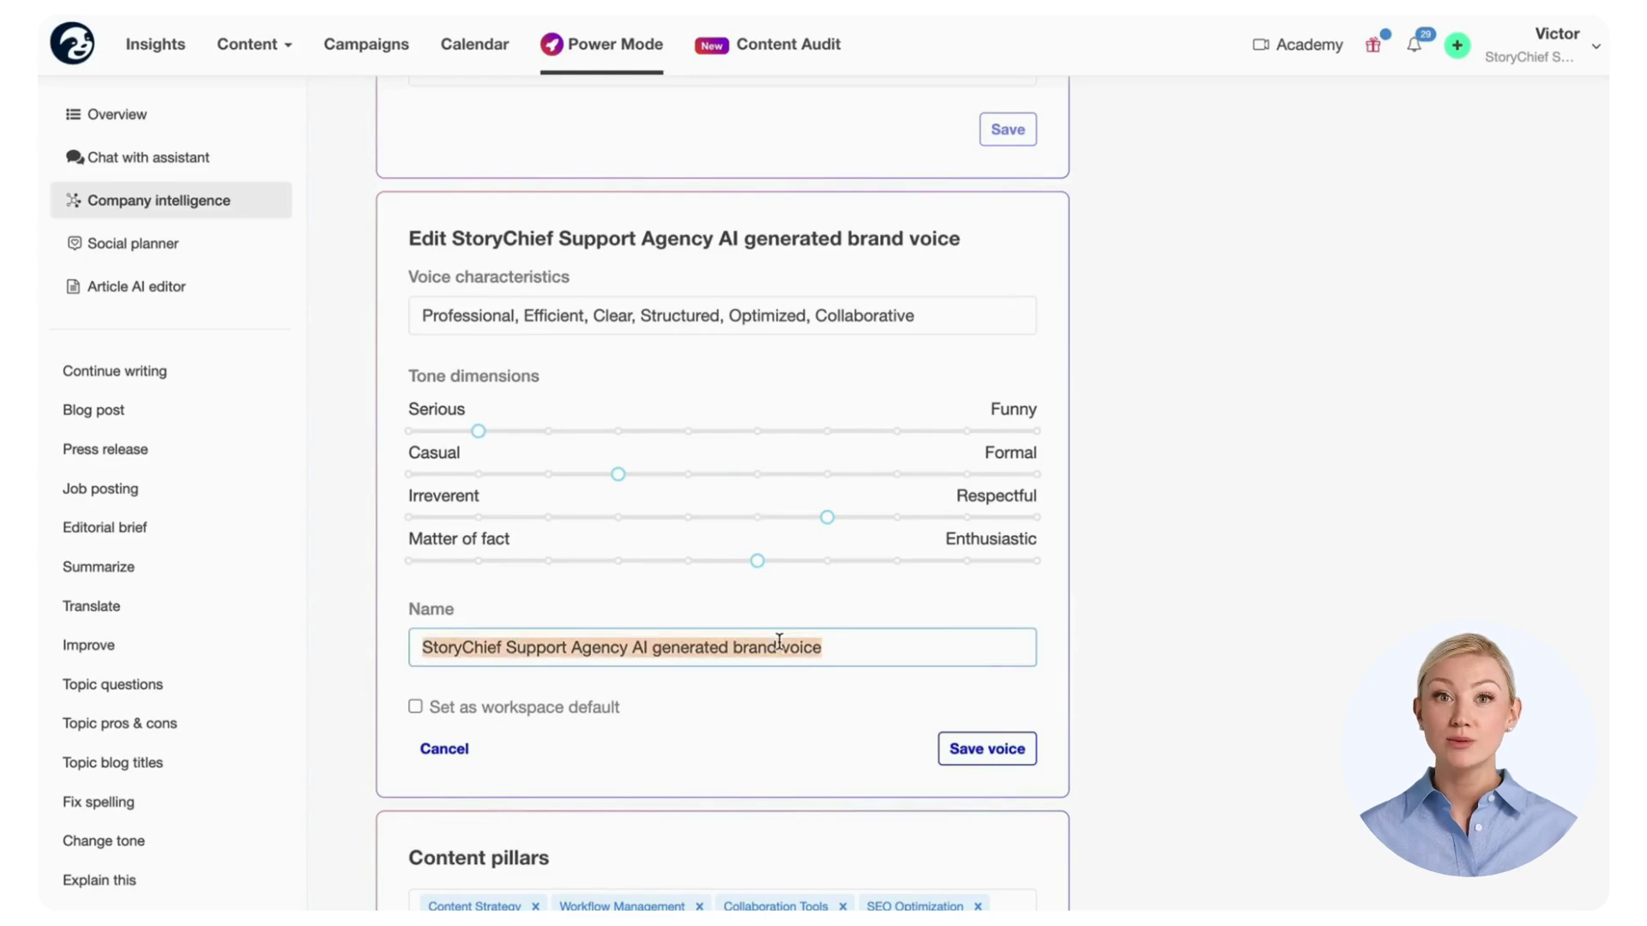
{"action": "type", "text": "David Attenborough"}
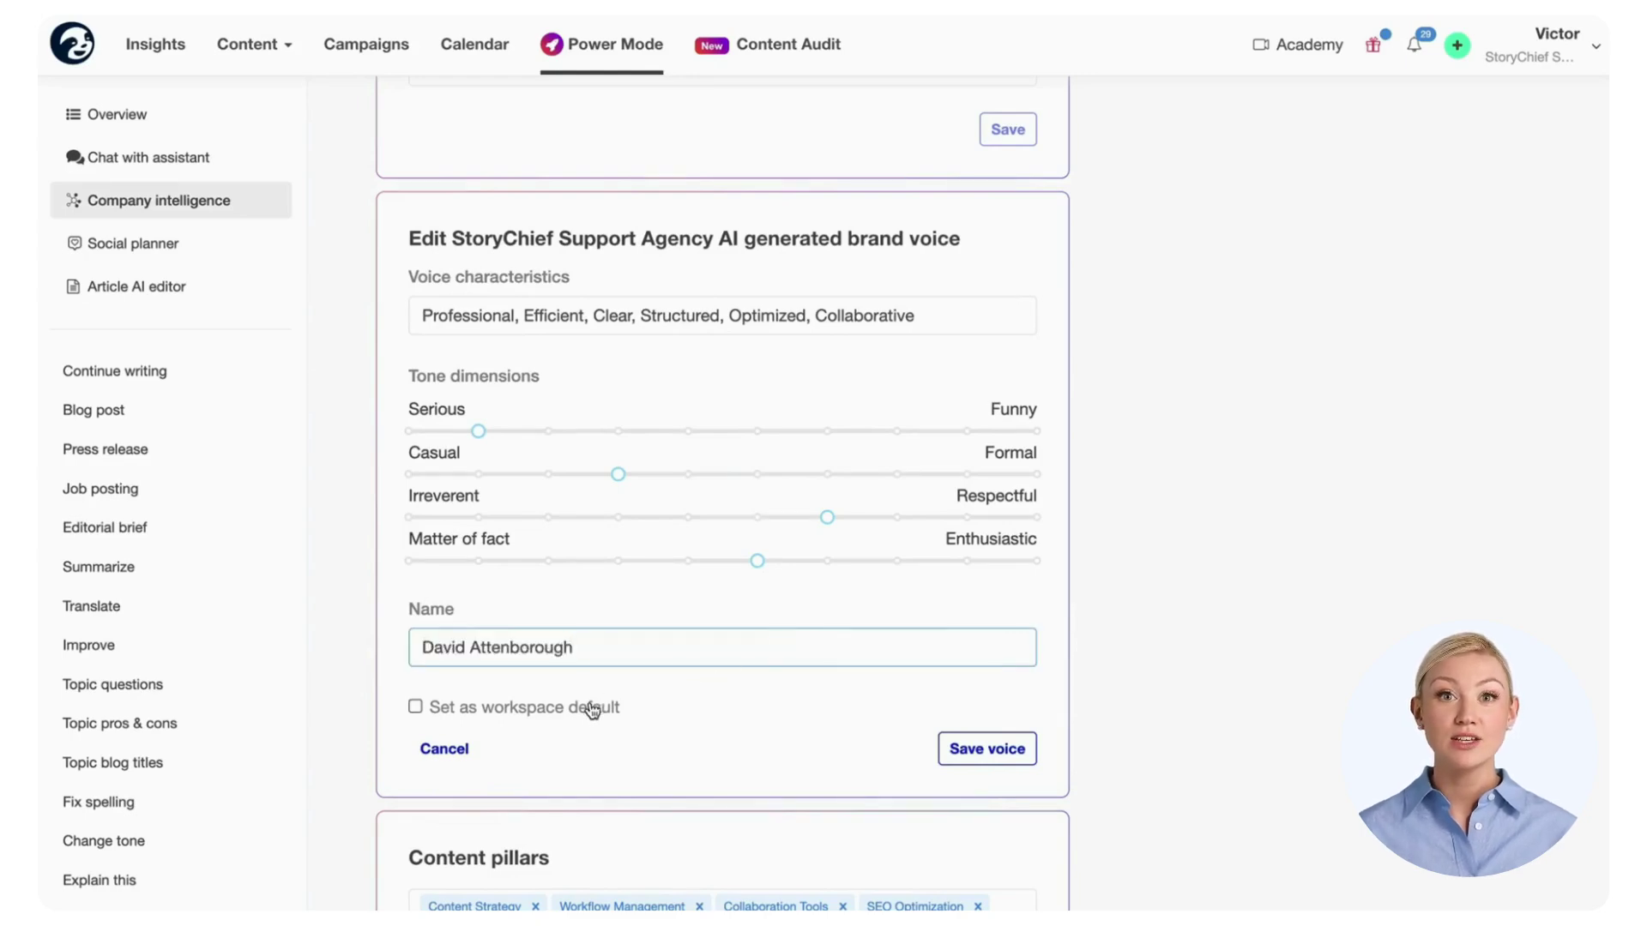
{"action": "left_click", "coordinate": [593, 711]}
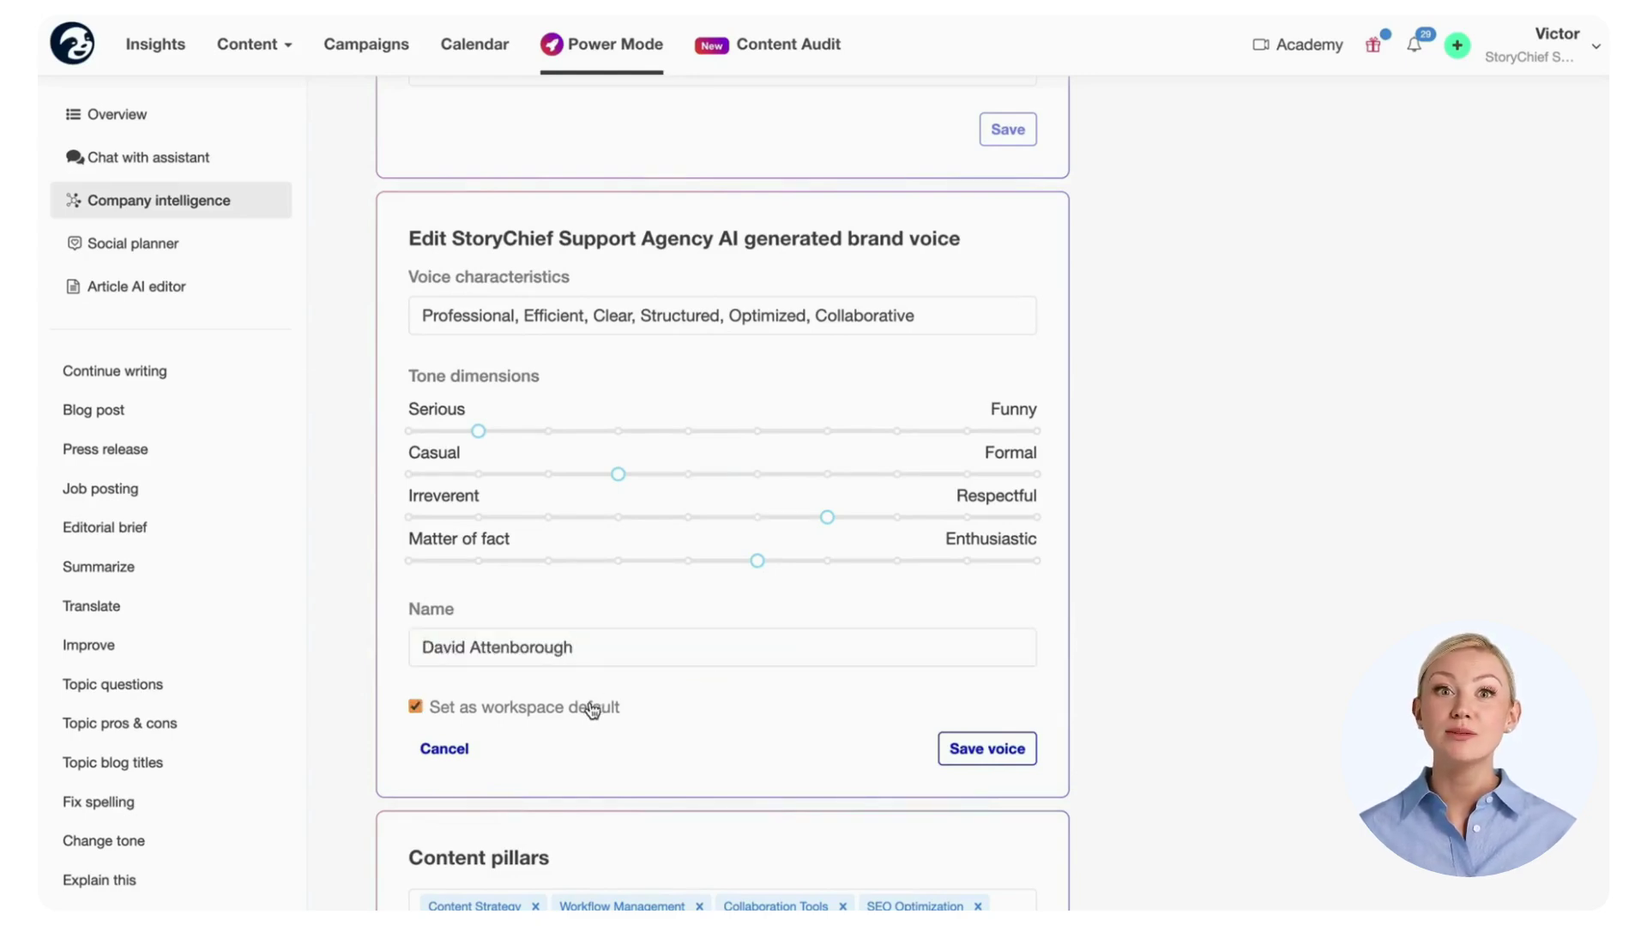
{"action": "left_click", "coordinate": [978, 753]}
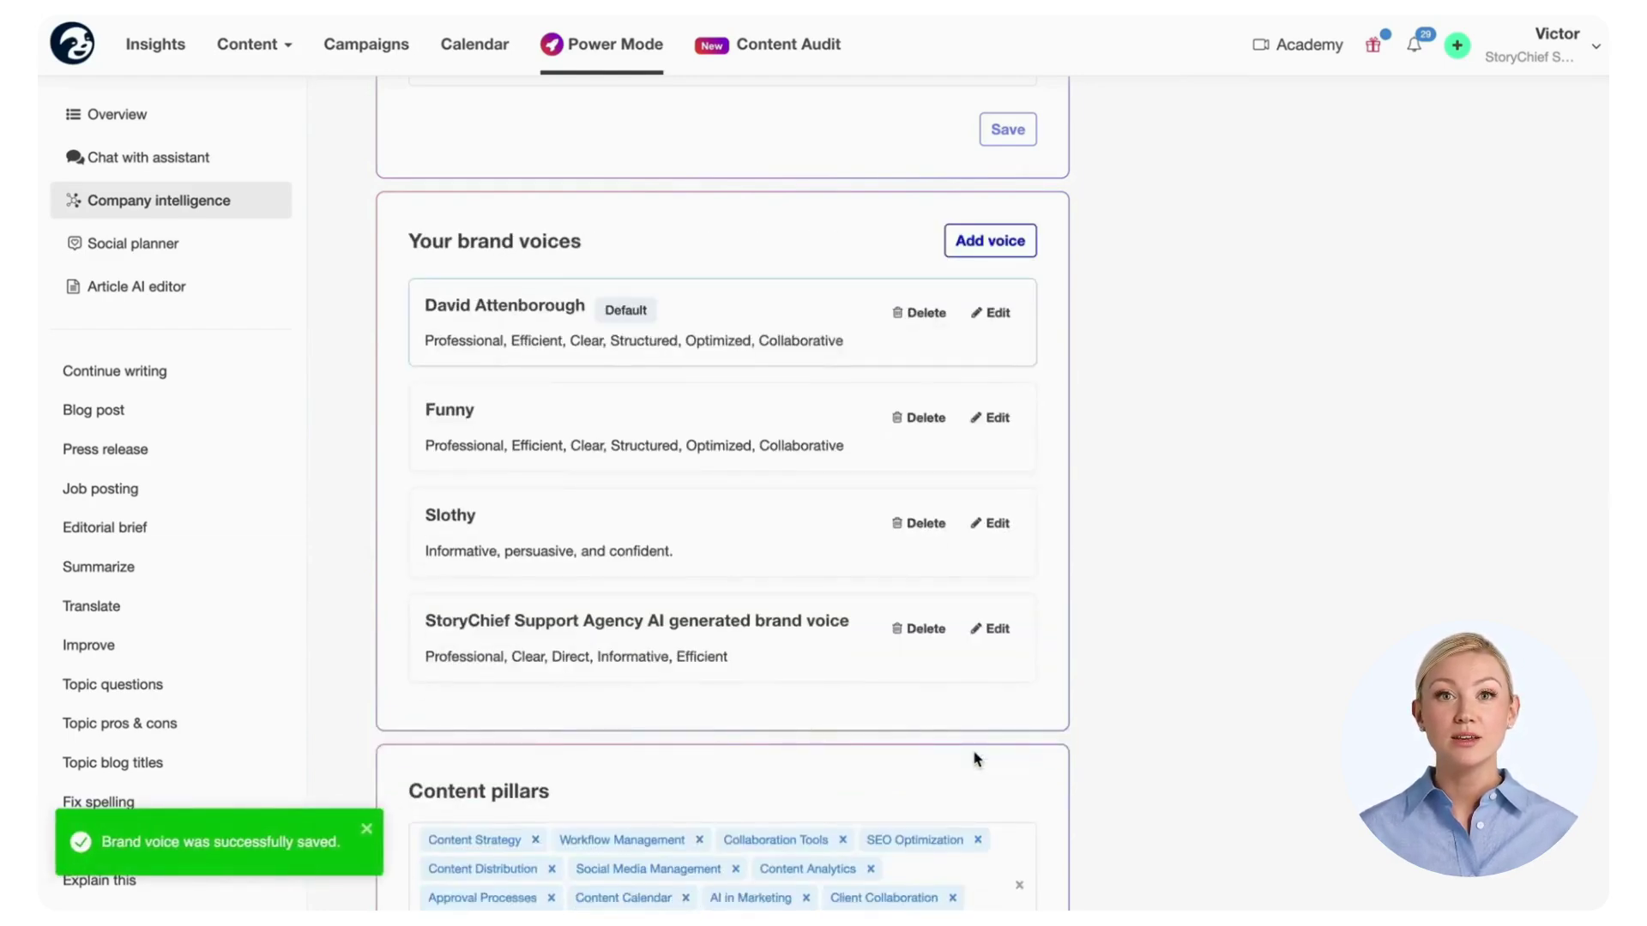
Title the post 'Create a content marketing strategy in 2024' with the brand-trust-strategies URL as context.
{"action": "scroll", "coordinate": [972, 756], "scroll_direction": "down", "scroll_amount": 5}
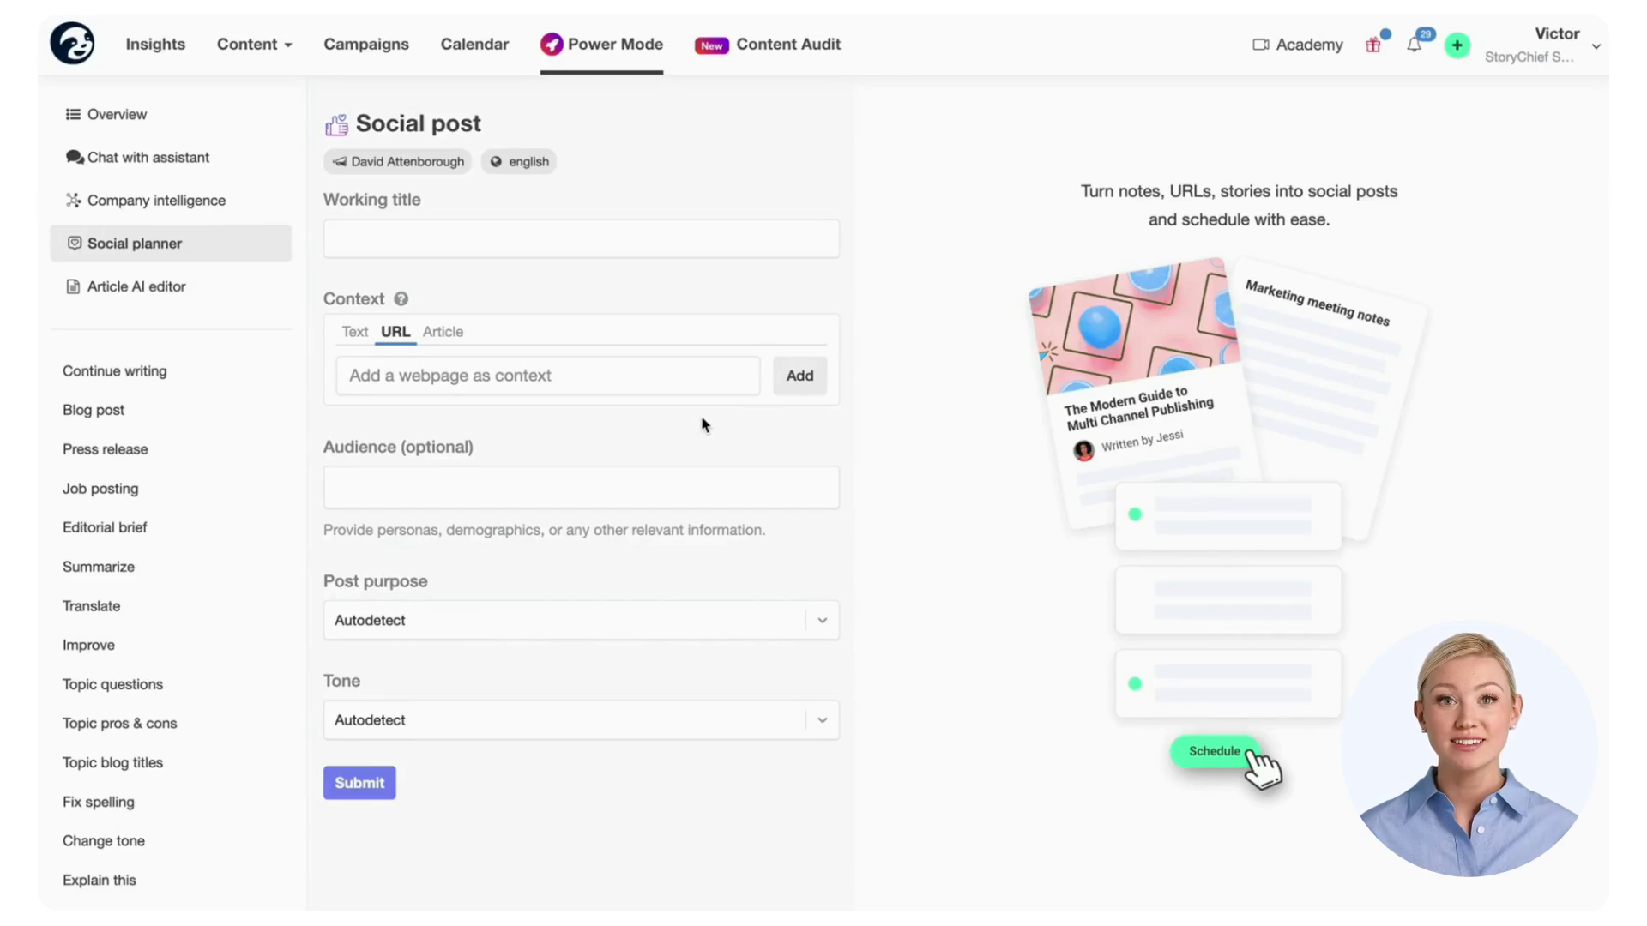
{"action": "left_click", "coordinate": [636, 239]}
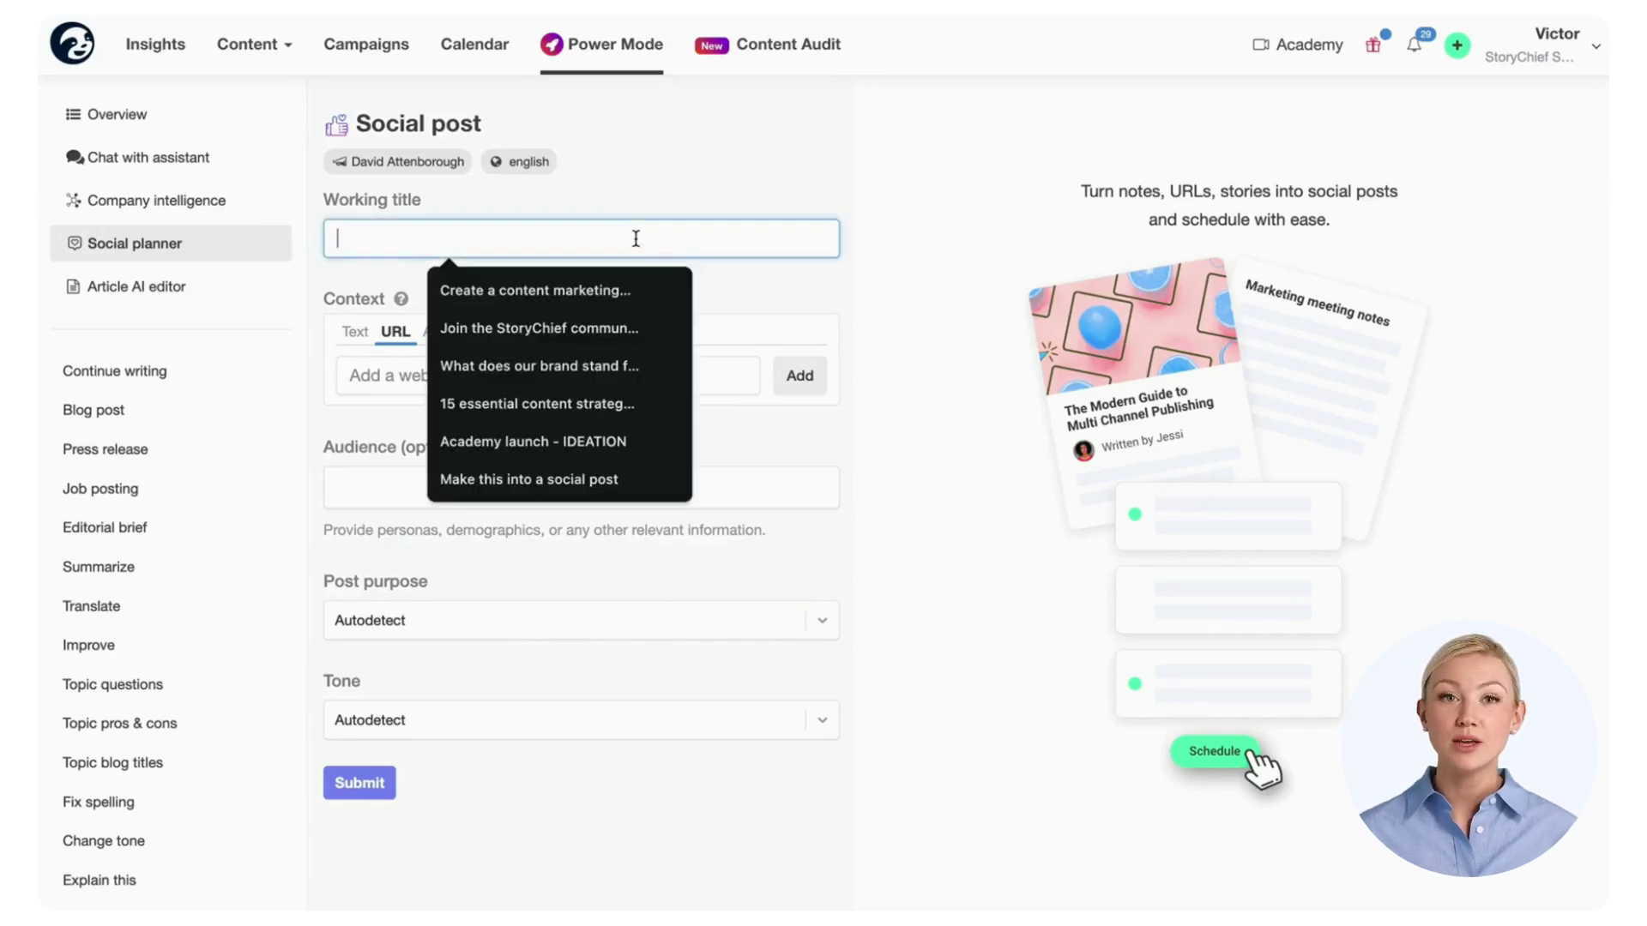
{"action": "left_click", "coordinate": [634, 290]}
{"action": "left_click", "coordinate": [554, 376]}
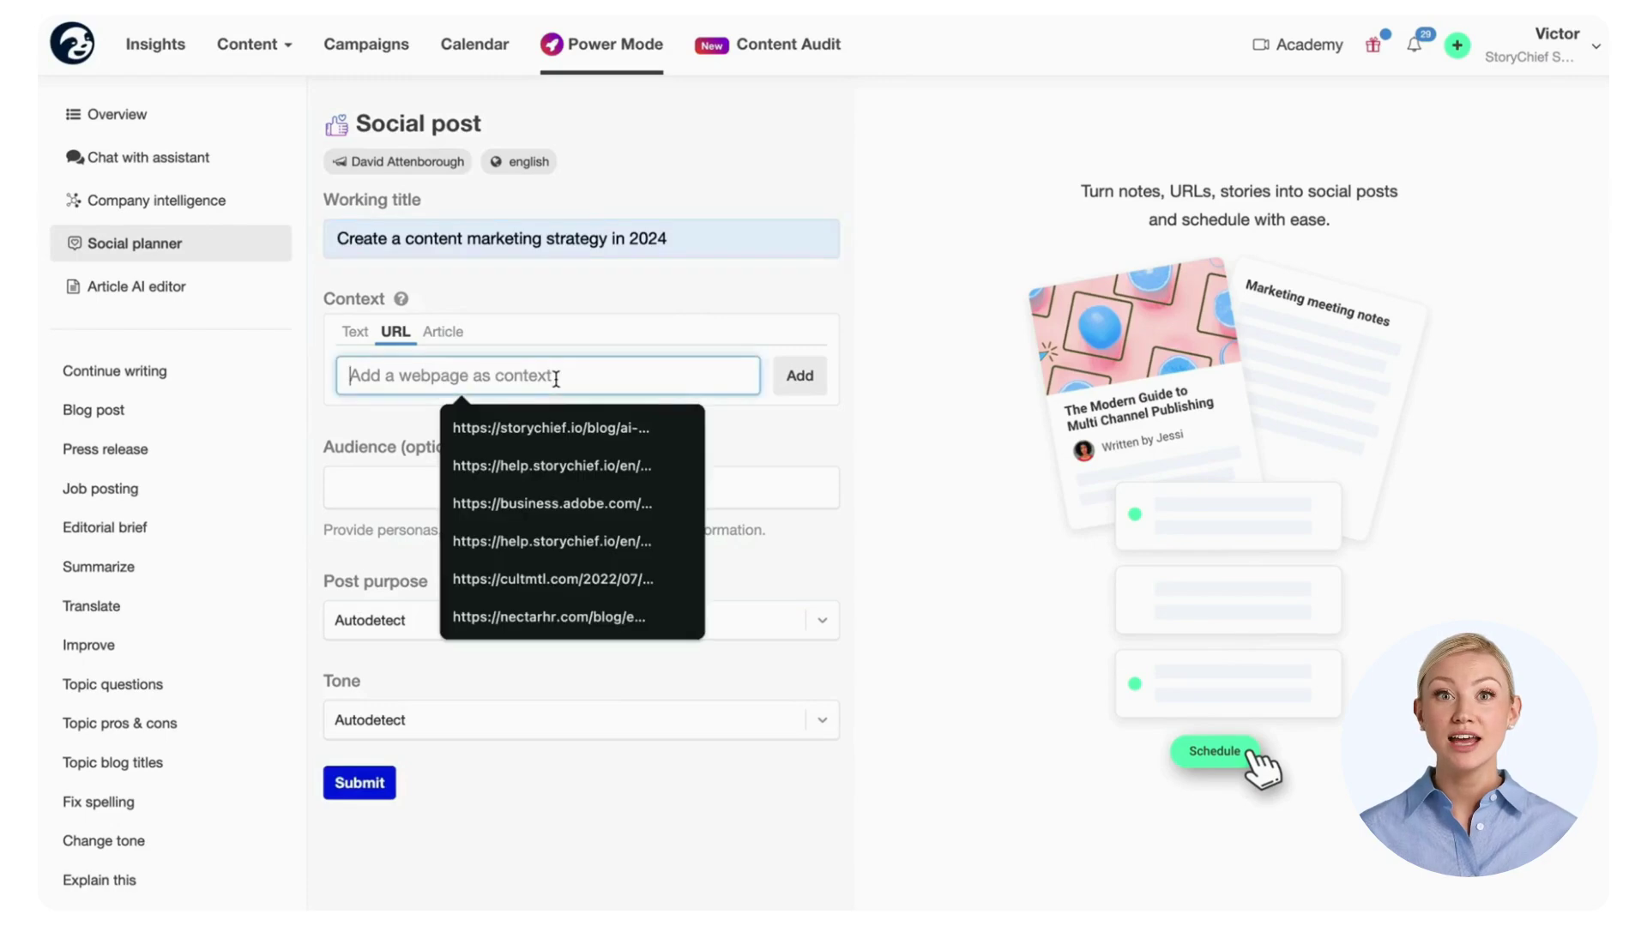
{"action": "type", "text": "https://storychief.io/blog/brand-trust-strategies"}
{"action": "left_click", "coordinate": [788, 378]}
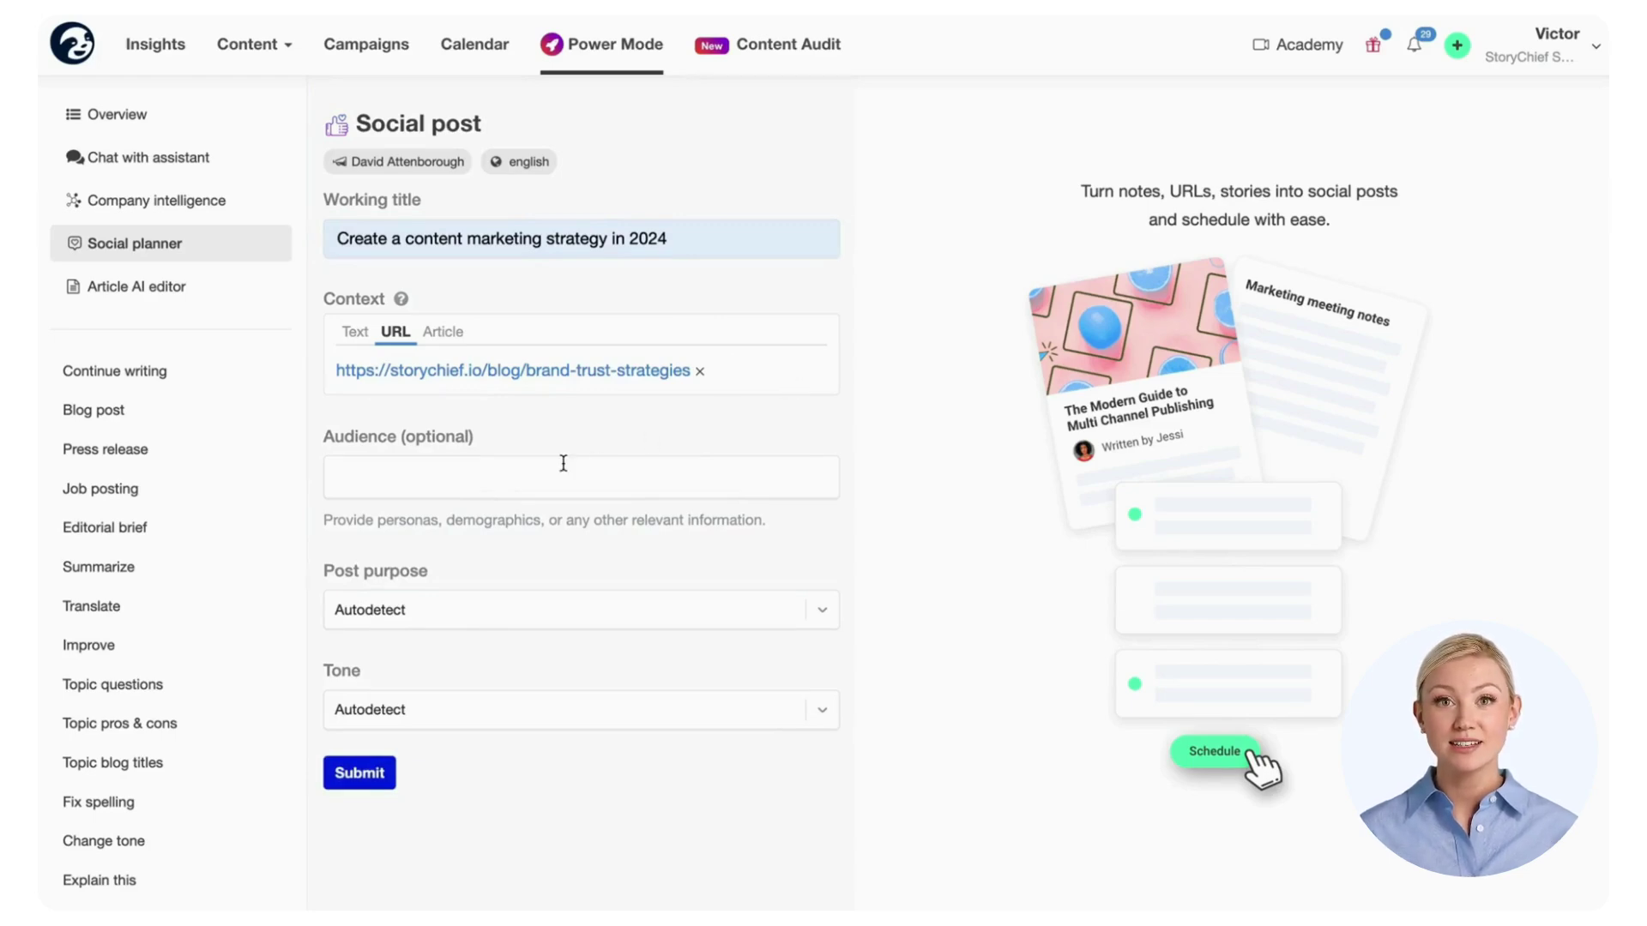
Keep the post purpose on Autodetect and submit the post for generation.
{"action": "left_click", "coordinate": [583, 608]}
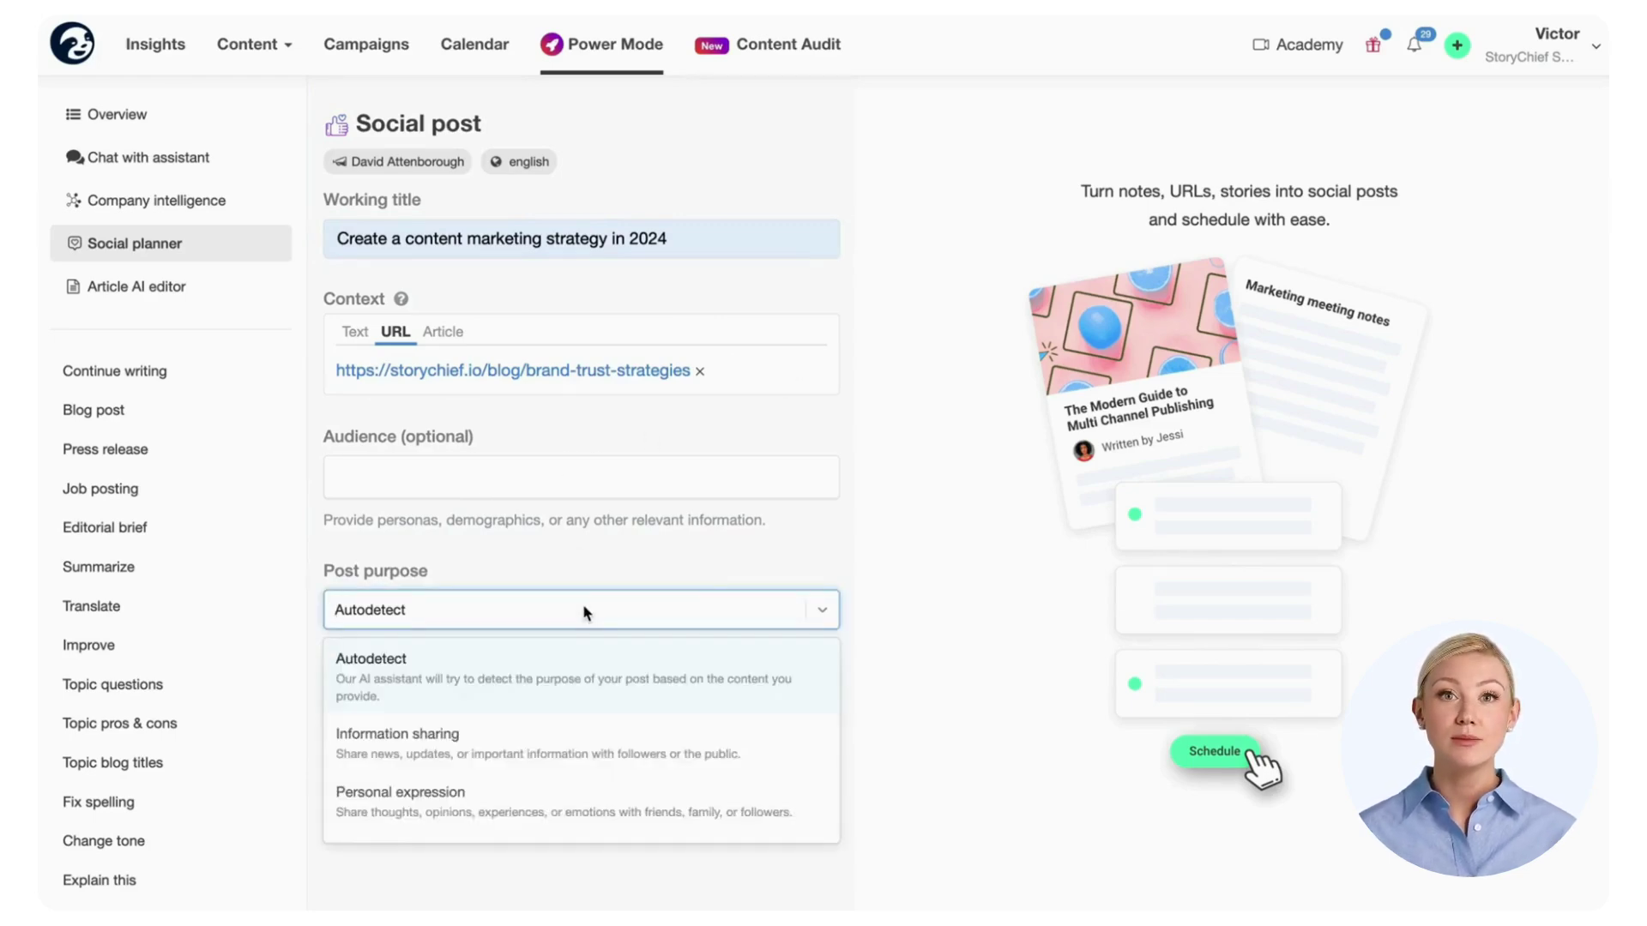
{"action": "left_click", "coordinate": [569, 665]}
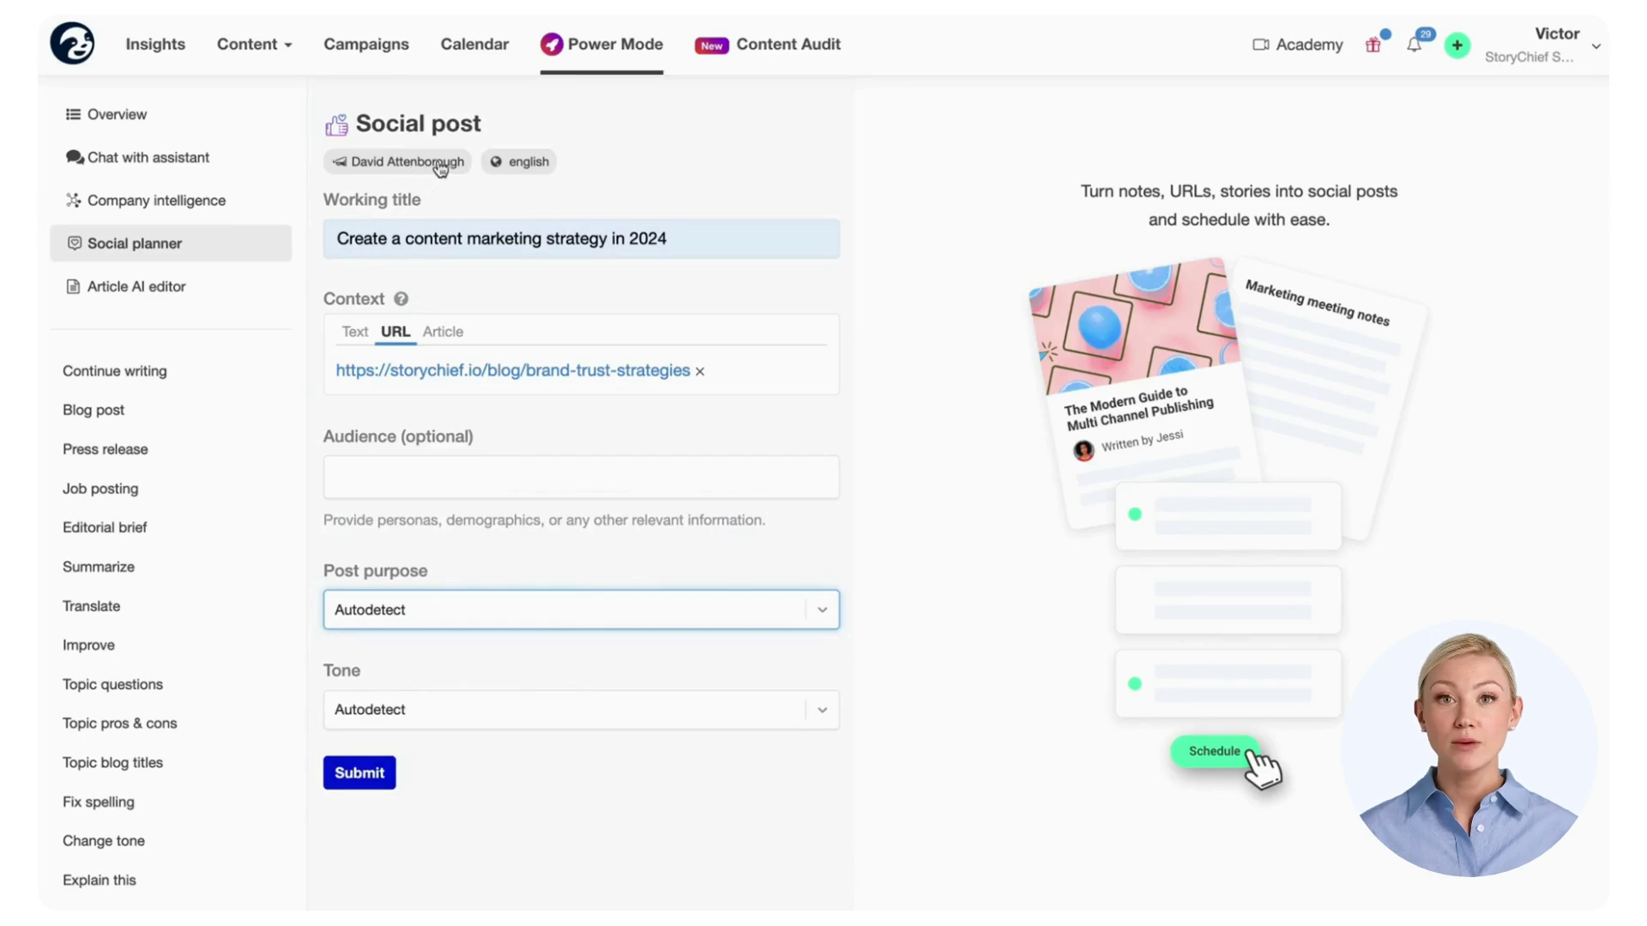
{"action": "left_click", "coordinate": [361, 770]}
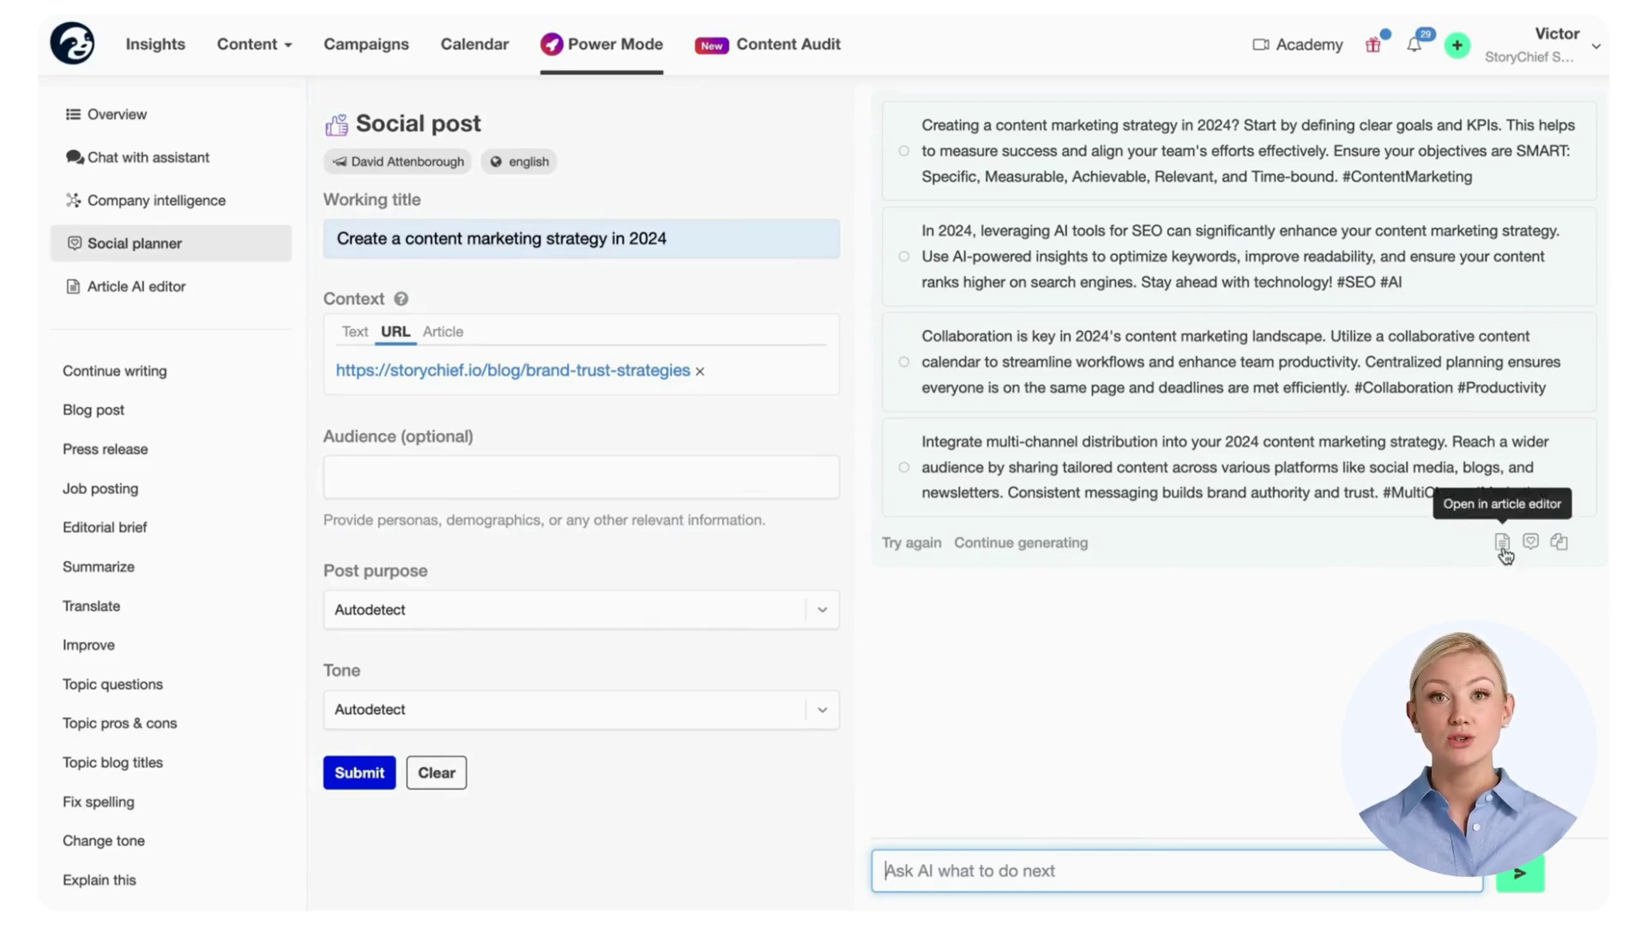
Copy a post, select posts 1, 2 and 4, date Post 1 August 31, and save them.
{"action": "left_click", "coordinate": [1555, 544]}
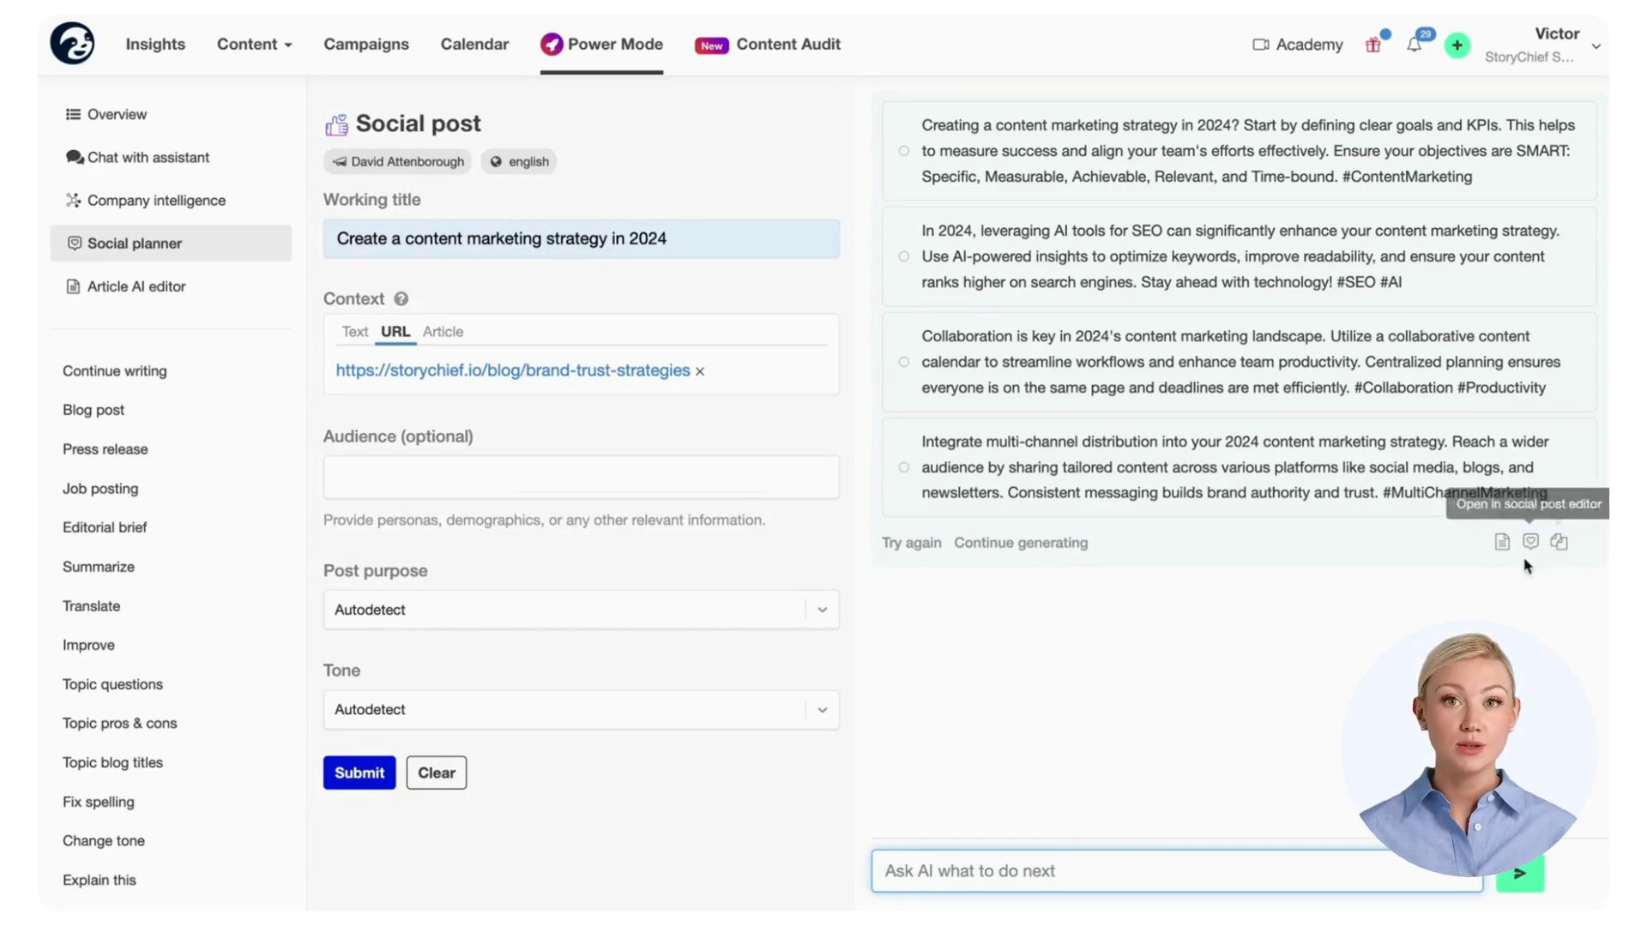
{"action": "left_click", "coordinate": [1034, 182]}
{"action": "left_click", "coordinate": [1035, 248]}
{"action": "left_click", "coordinate": [1038, 444]}
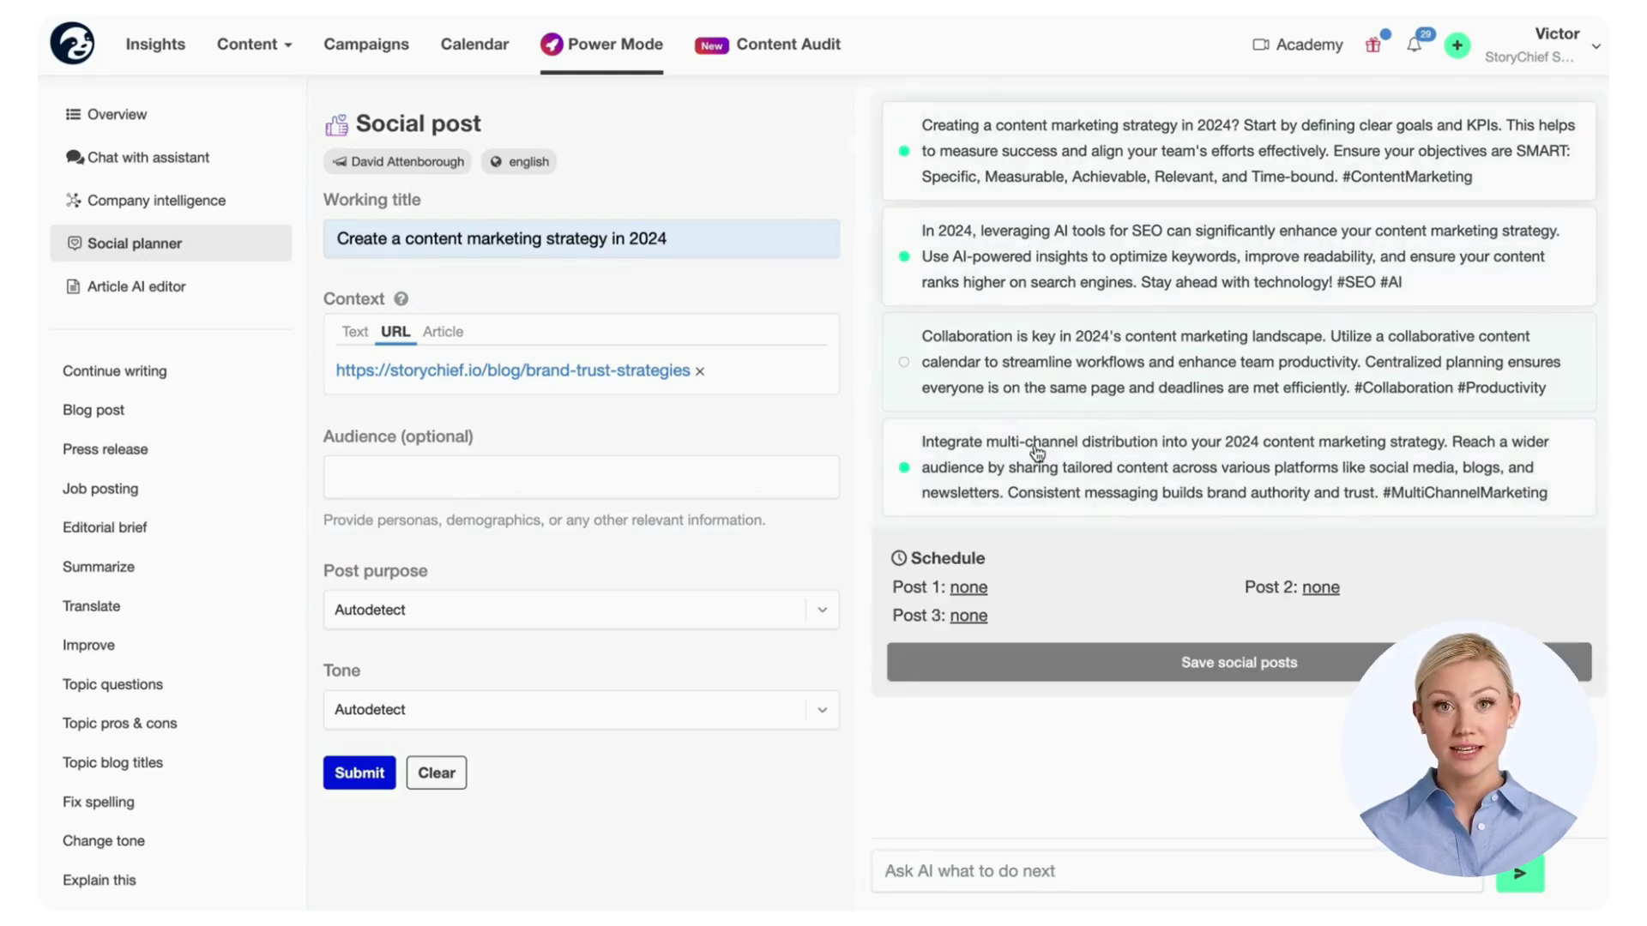
{"action": "left_click", "coordinate": [968, 587]}
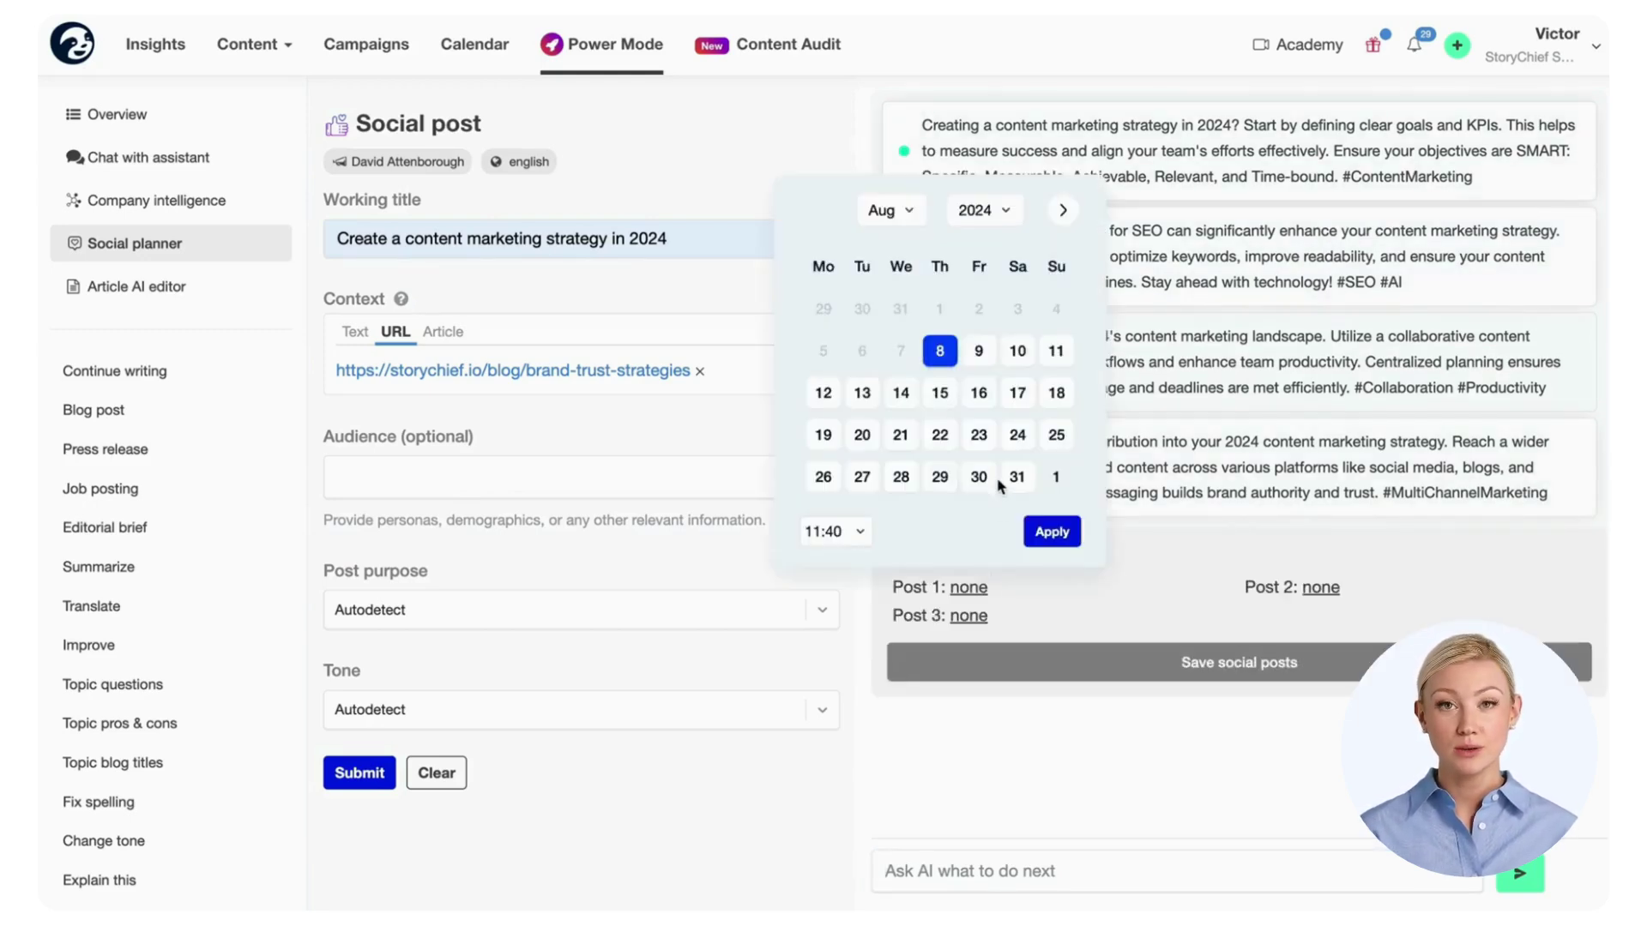
{"action": "left_click", "coordinate": [1017, 477]}
{"action": "left_click", "coordinate": [1053, 531]}
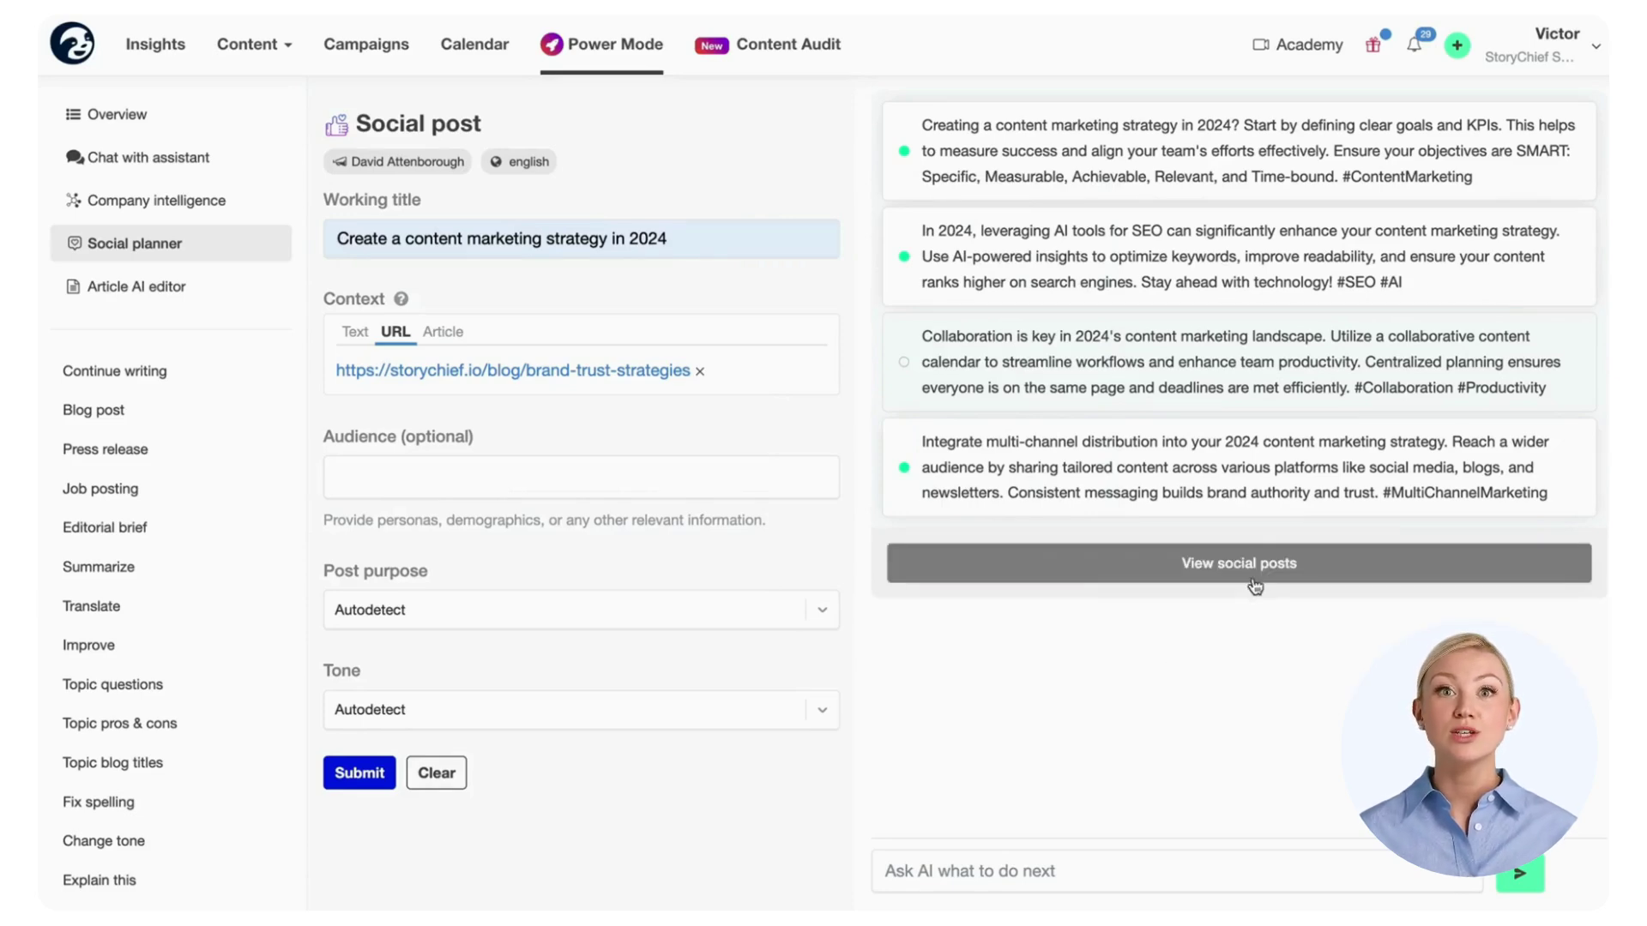
{"action": "left_click", "coordinate": [1254, 583]}
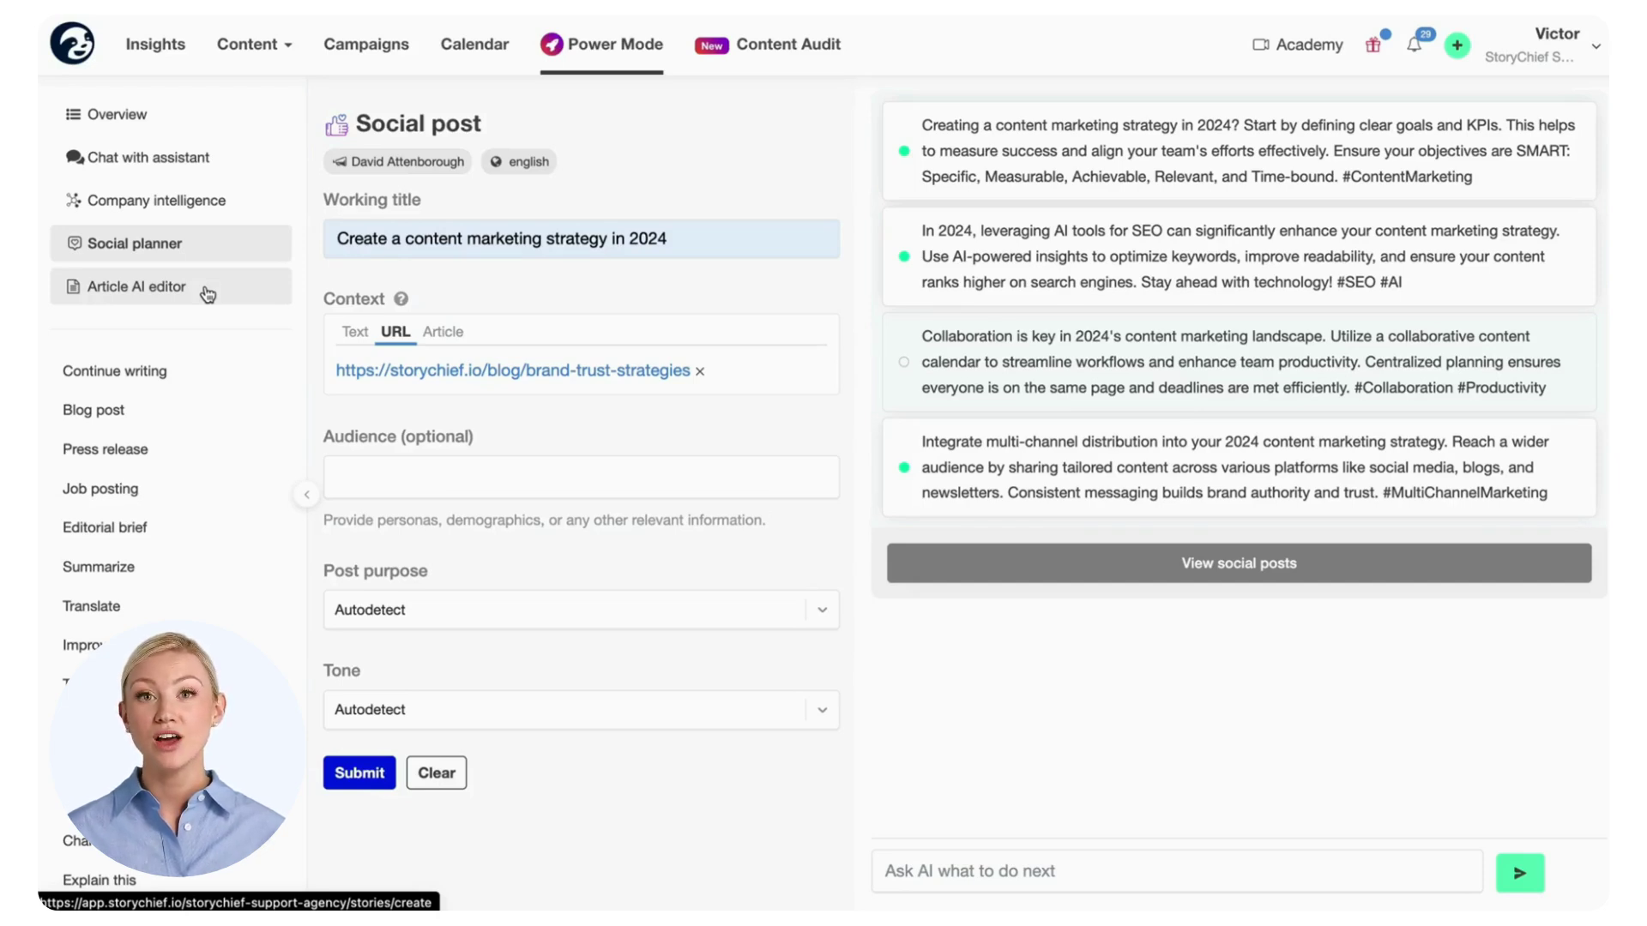
Start an AI editor article titled 'How to audit your content' using Write a blog post with AI.
{"action": "left_click", "coordinate": [207, 294]}
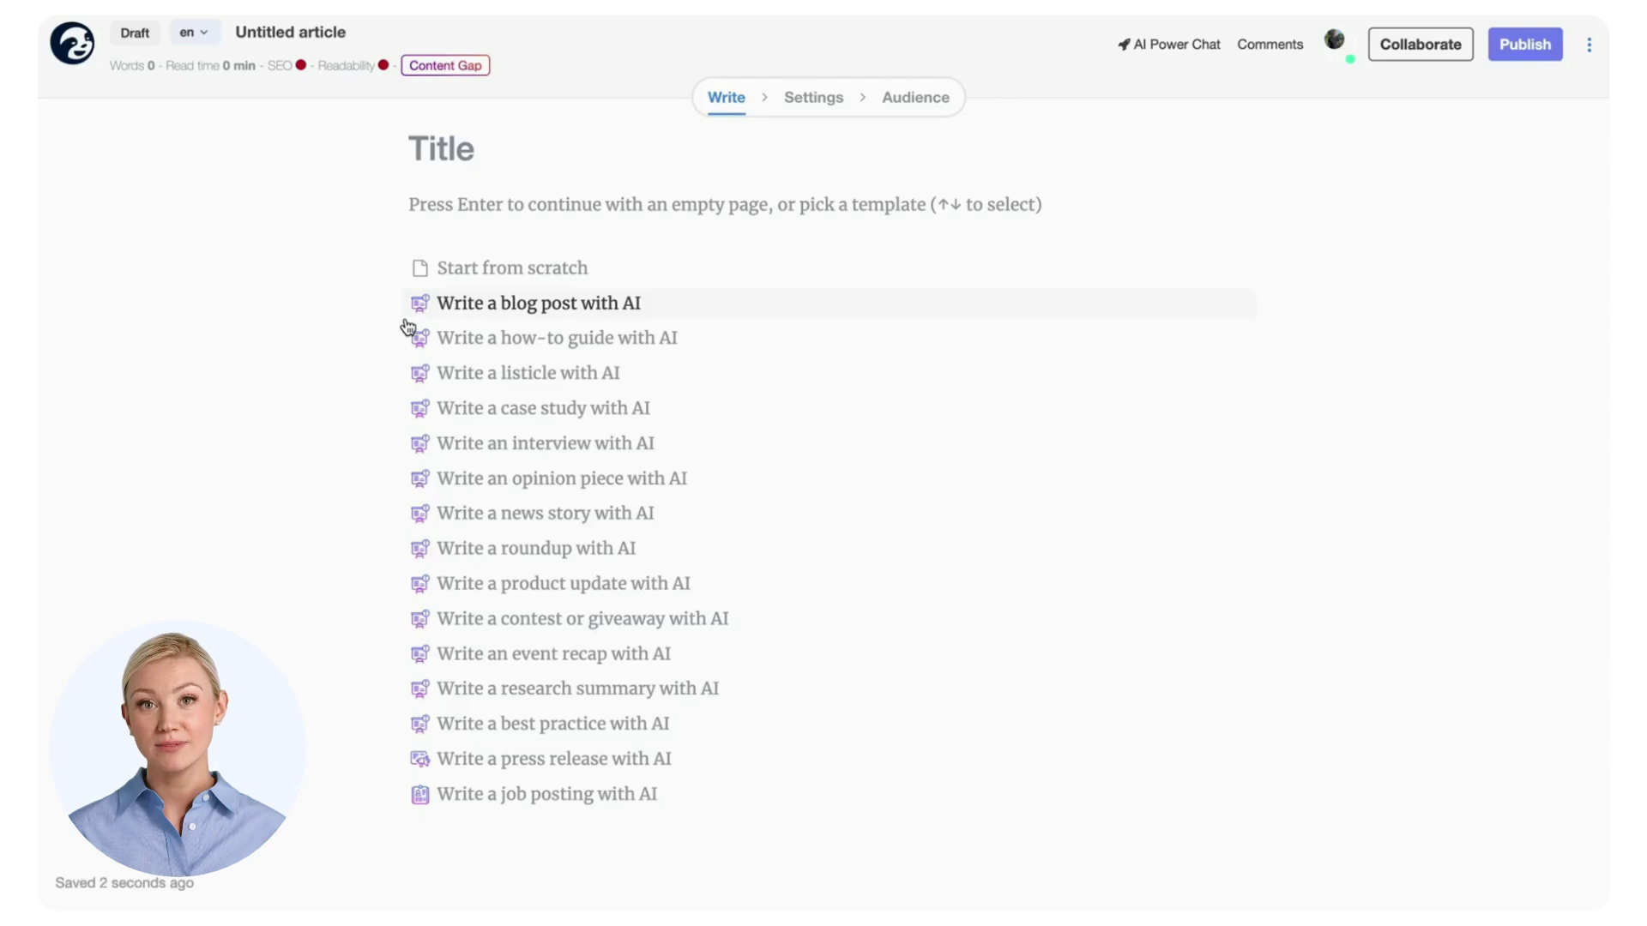
{"action": "left_click", "coordinate": [475, 156]}
{"action": "type", "text": "How to audit your content"}
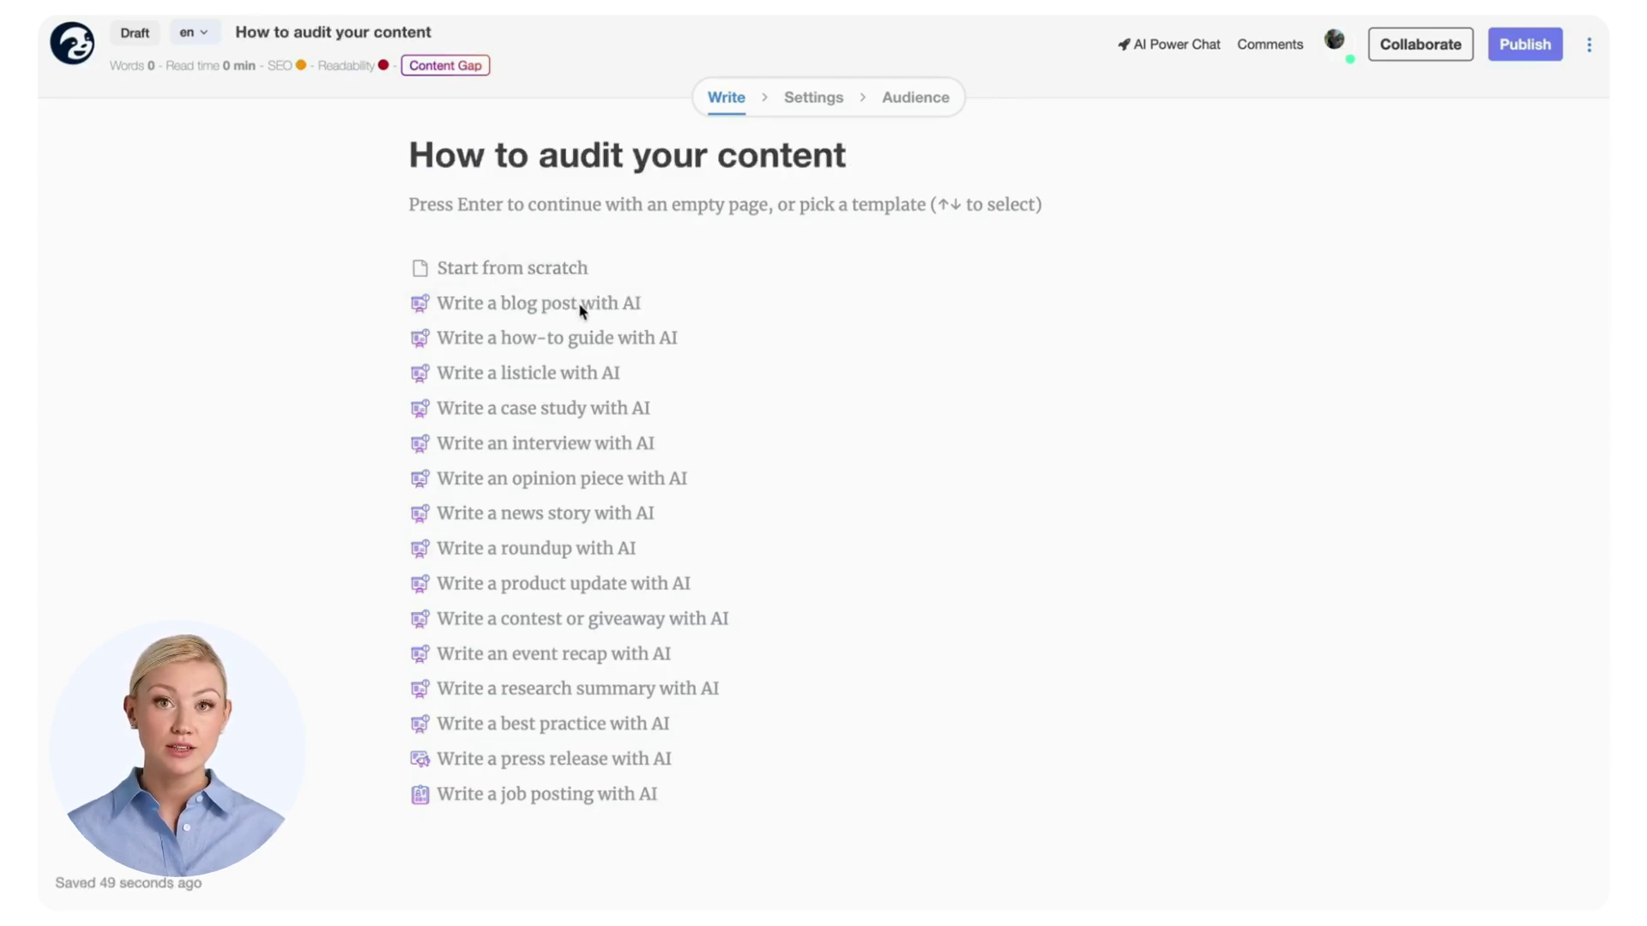
{"action": "left_click", "coordinate": [582, 307]}
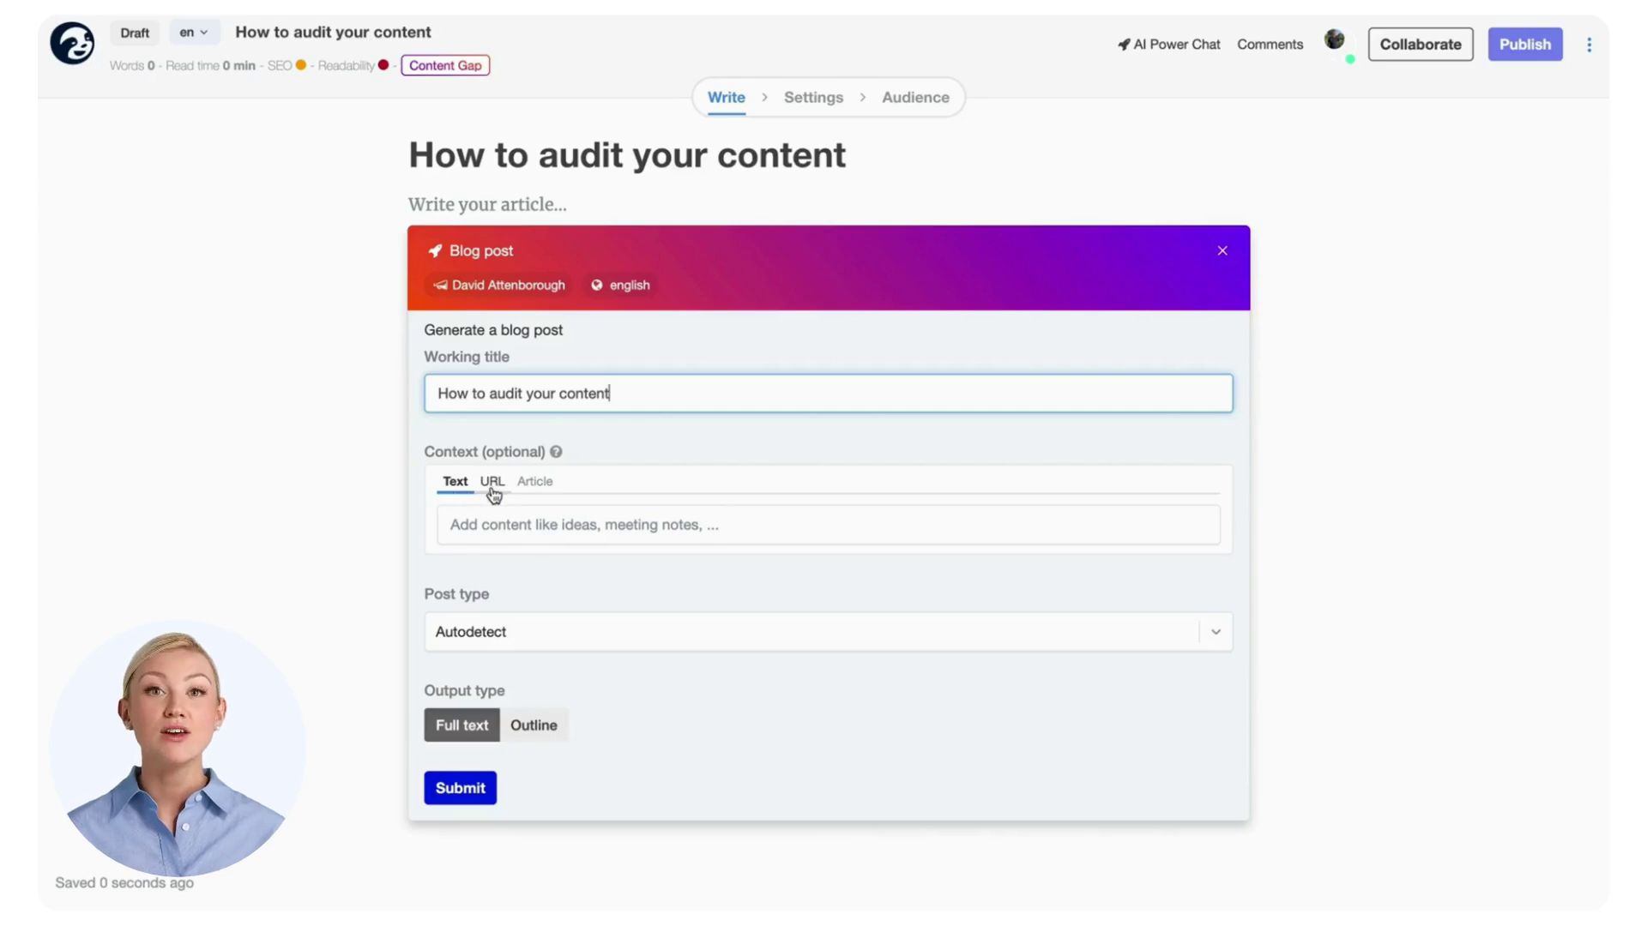
Add the content audit guide webpage URL as the article's context.
{"action": "left_click", "coordinate": [494, 487]}
{"action": "left_click", "coordinate": [536, 487]}
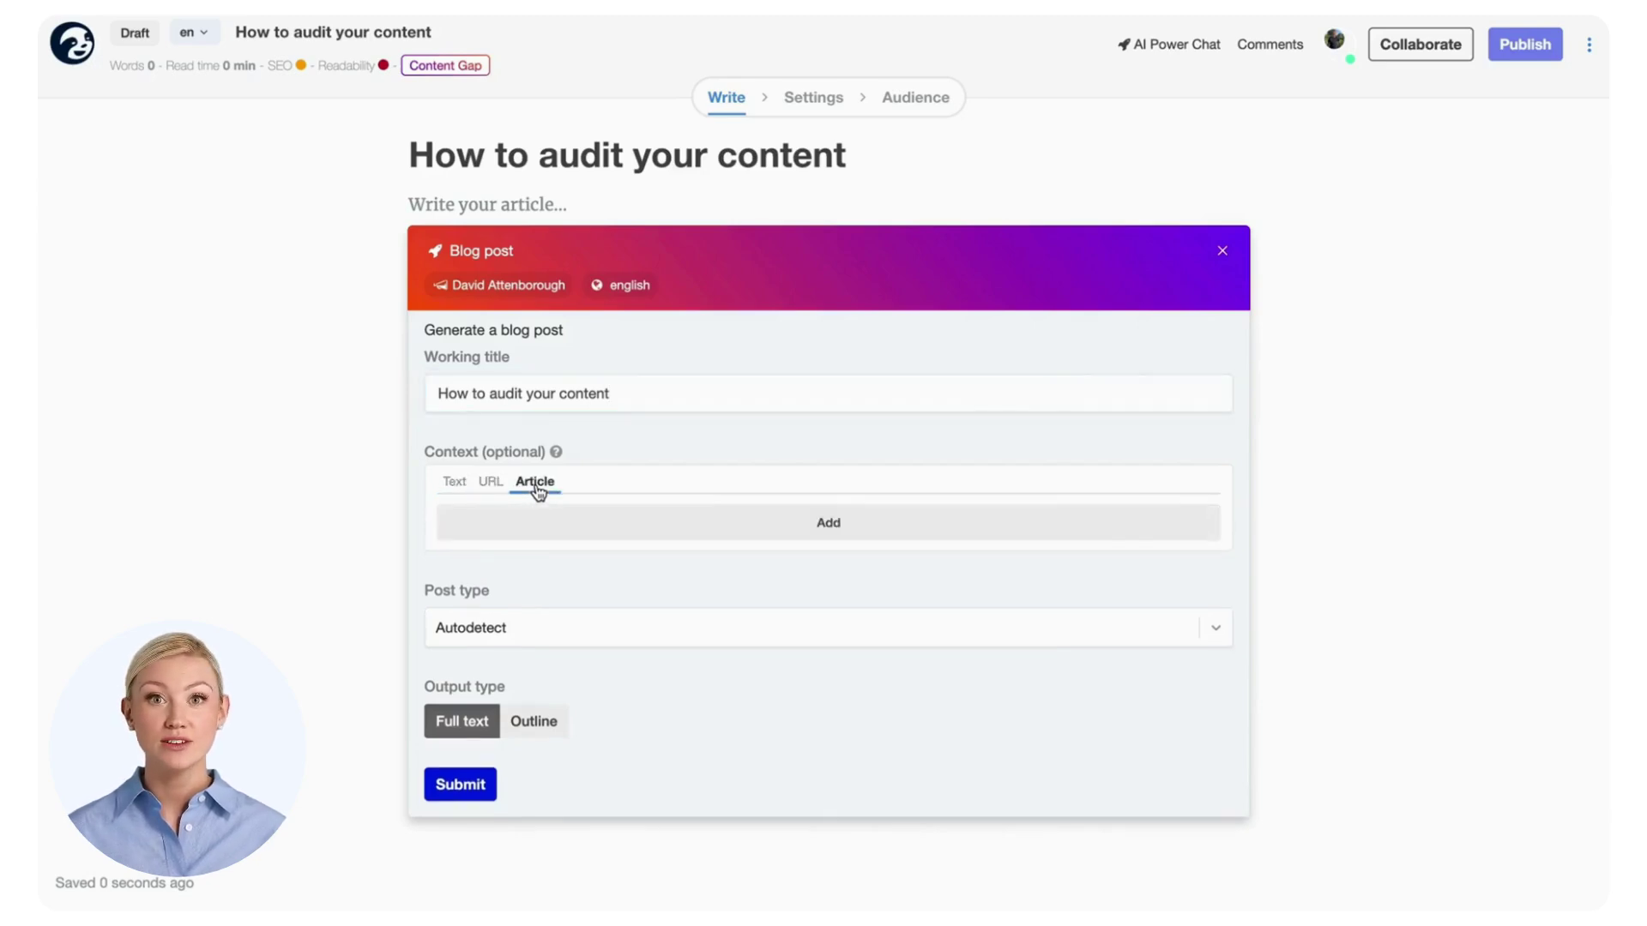
{"action": "left_click", "coordinate": [493, 487]}
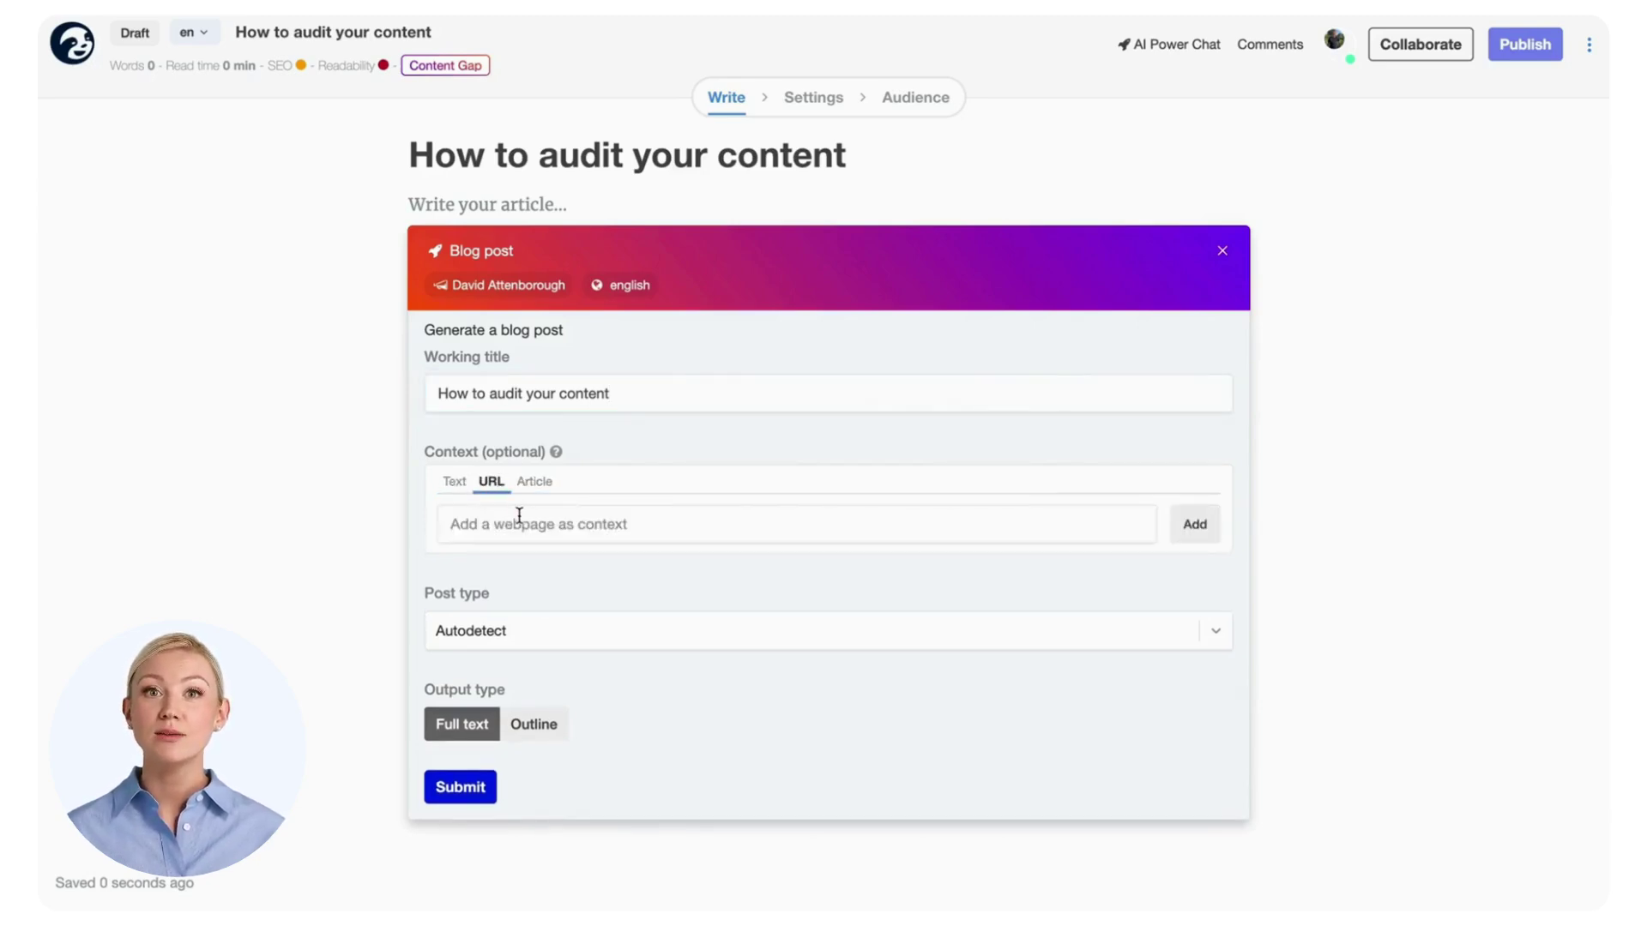
{"action": "left_click", "coordinate": [673, 523]}
{"action": "left_click", "coordinate": [758, 614]}
{"action": "left_click", "coordinate": [1173, 524]}
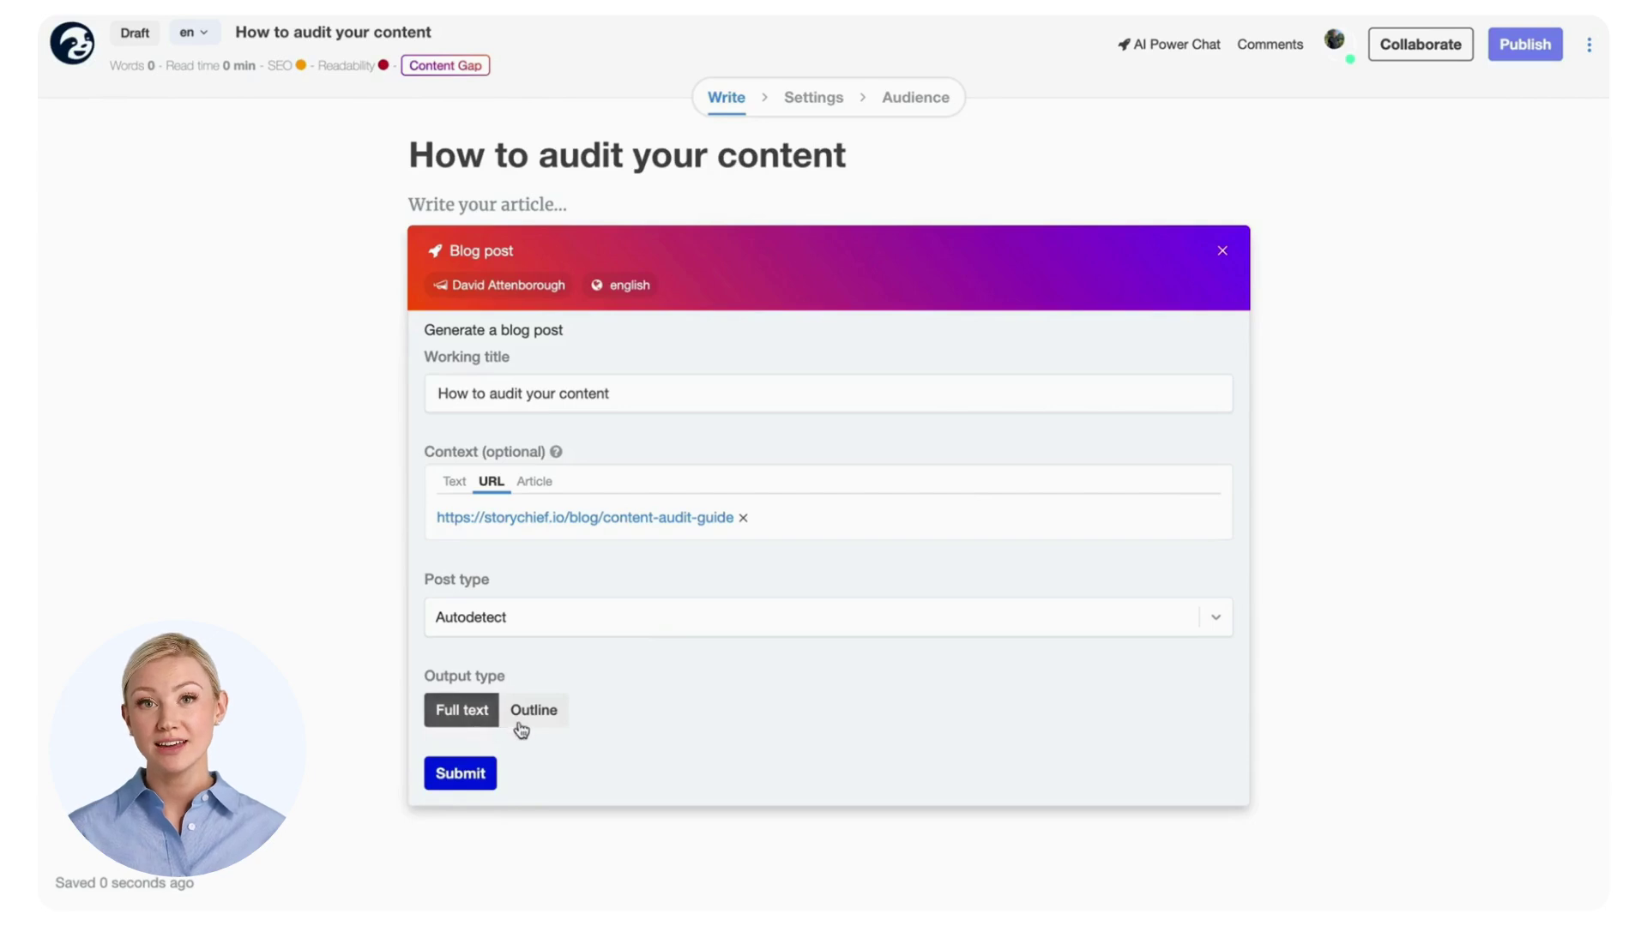
Generate the full-text blog post and insert it into the editor.
{"action": "left_click", "coordinate": [545, 714]}
{"action": "left_click", "coordinate": [495, 719]}
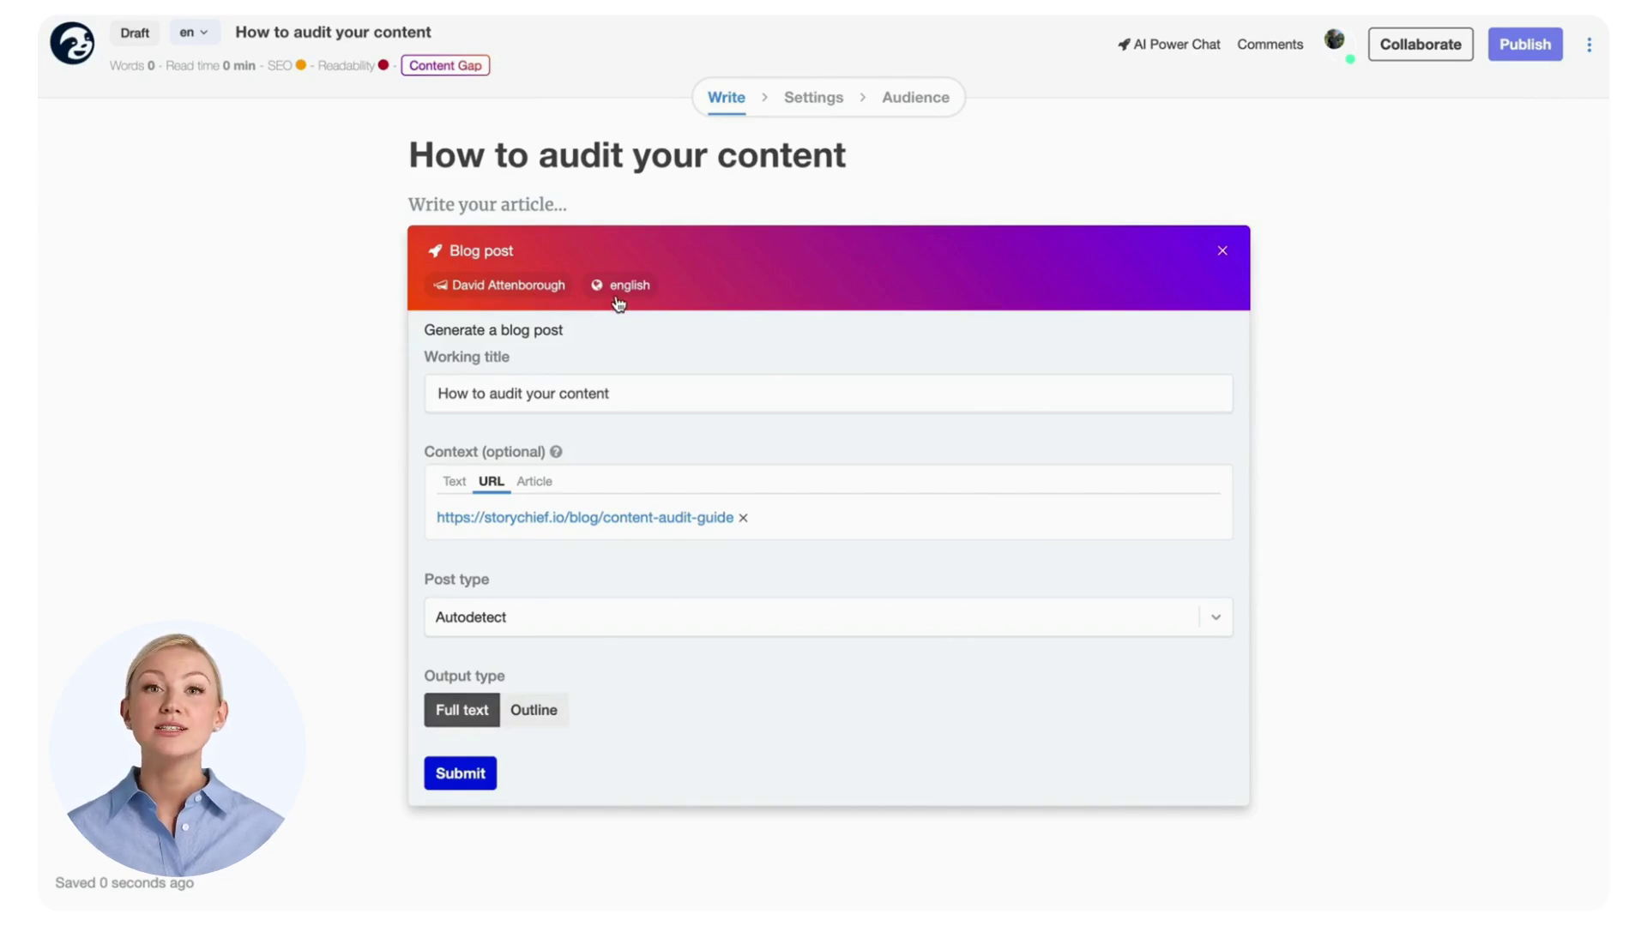
{"action": "left_click", "coordinate": [480, 776]}
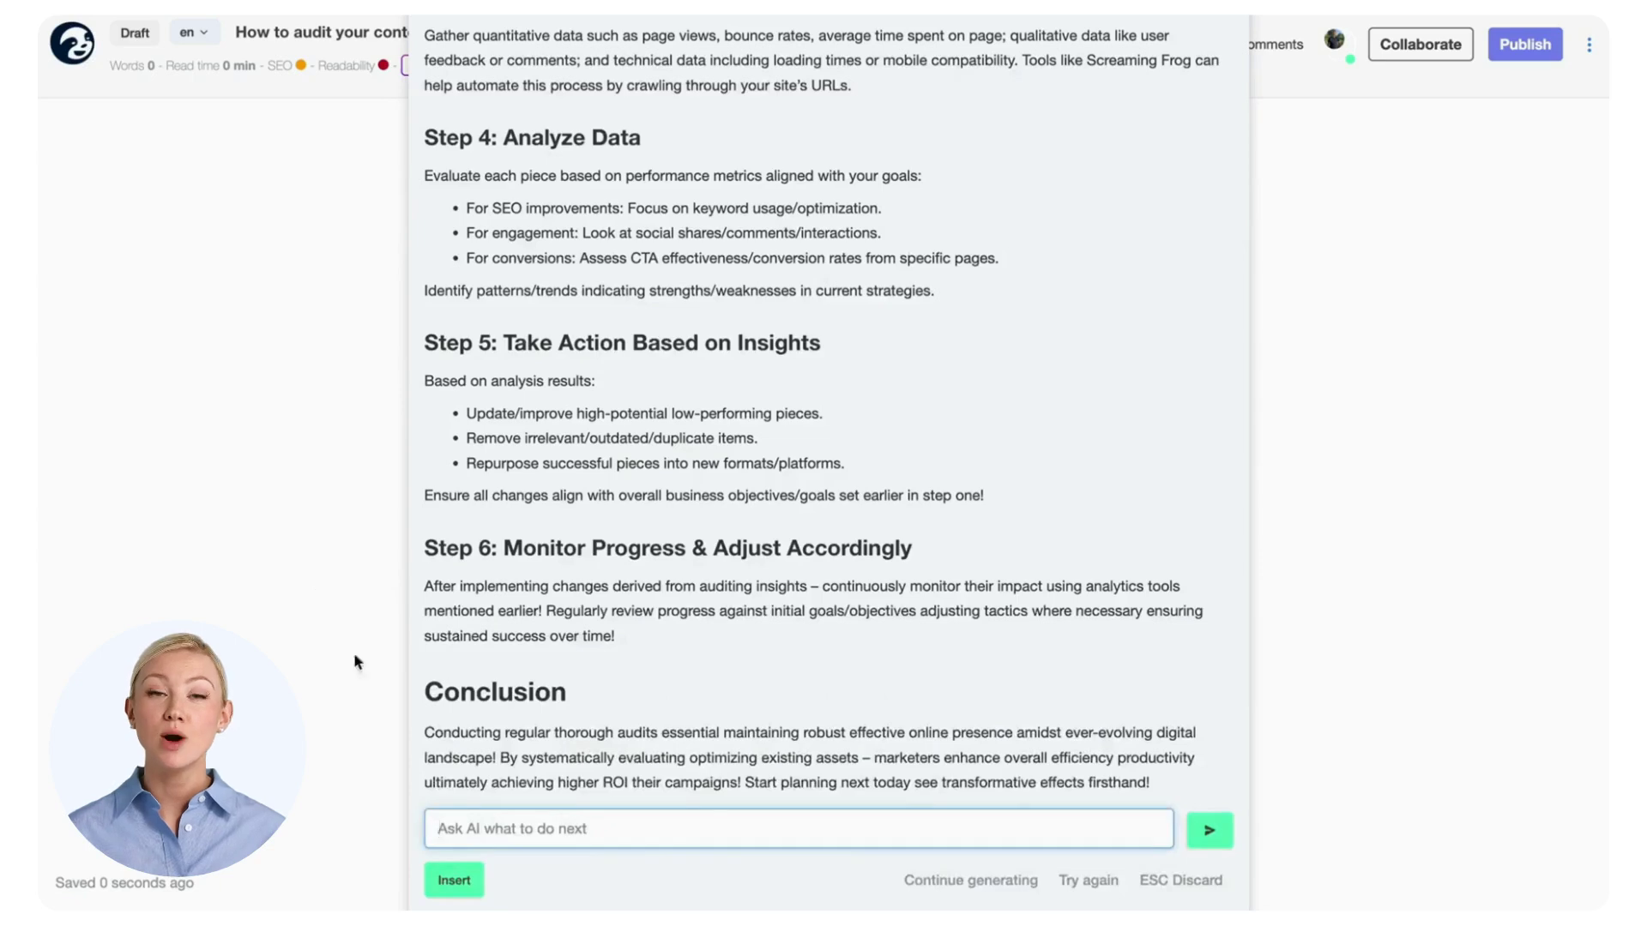
{"action": "left_click", "coordinate": [455, 876]}
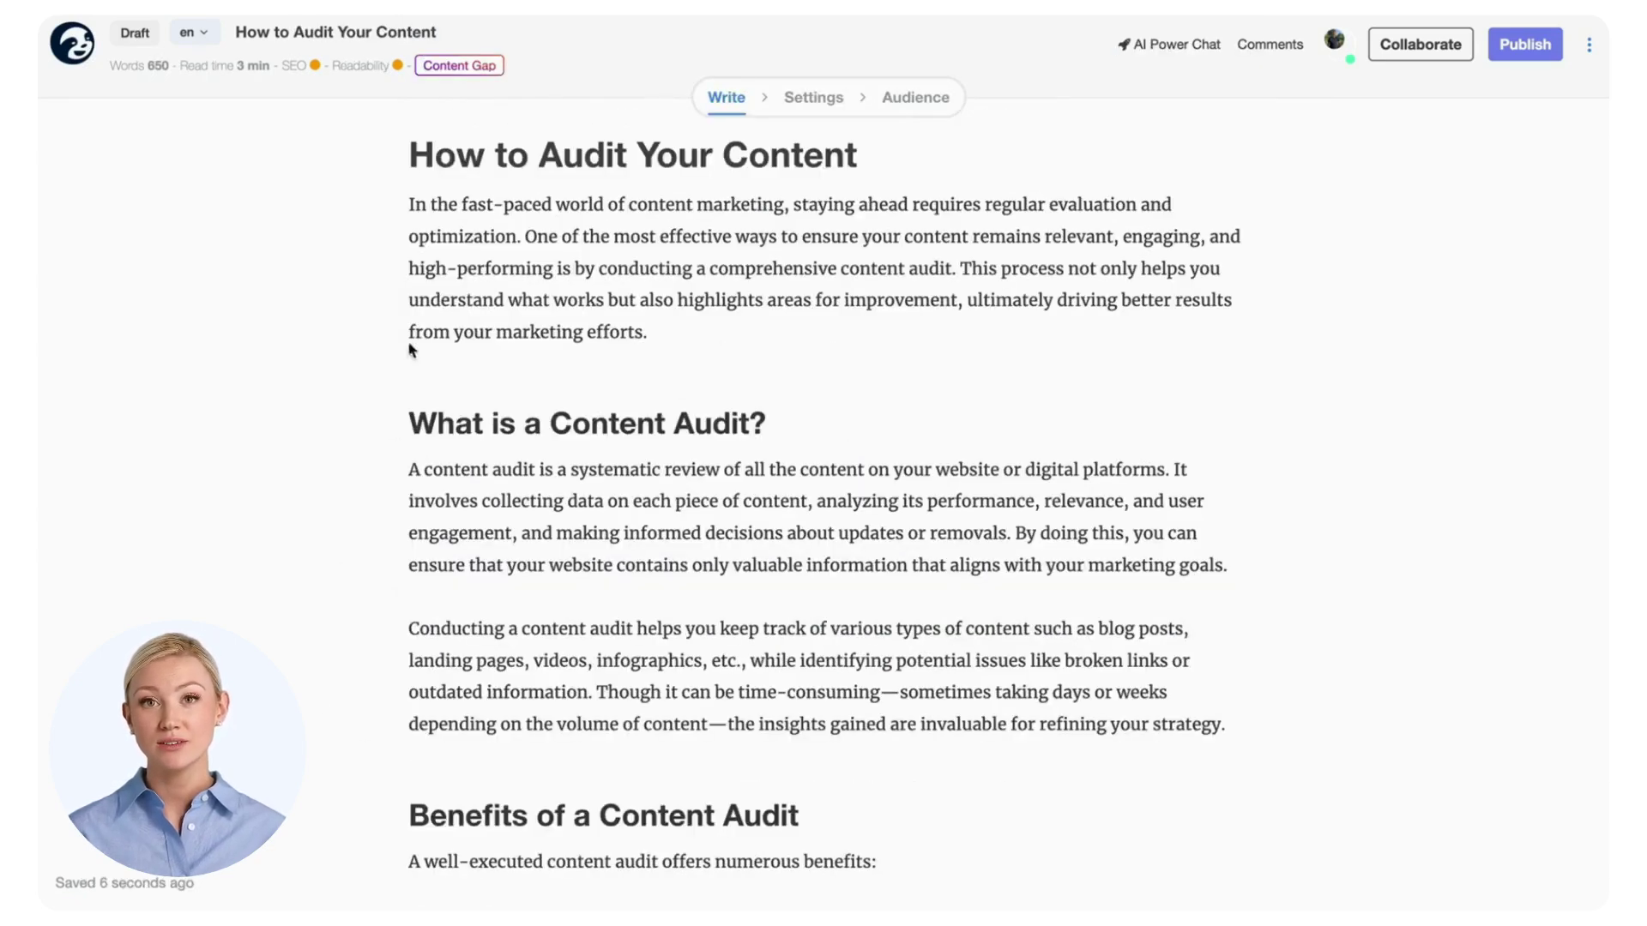
Set 'Content audit guide' as the focus keyword and run Identify Gap.
{"action": "left_click", "coordinate": [459, 65]}
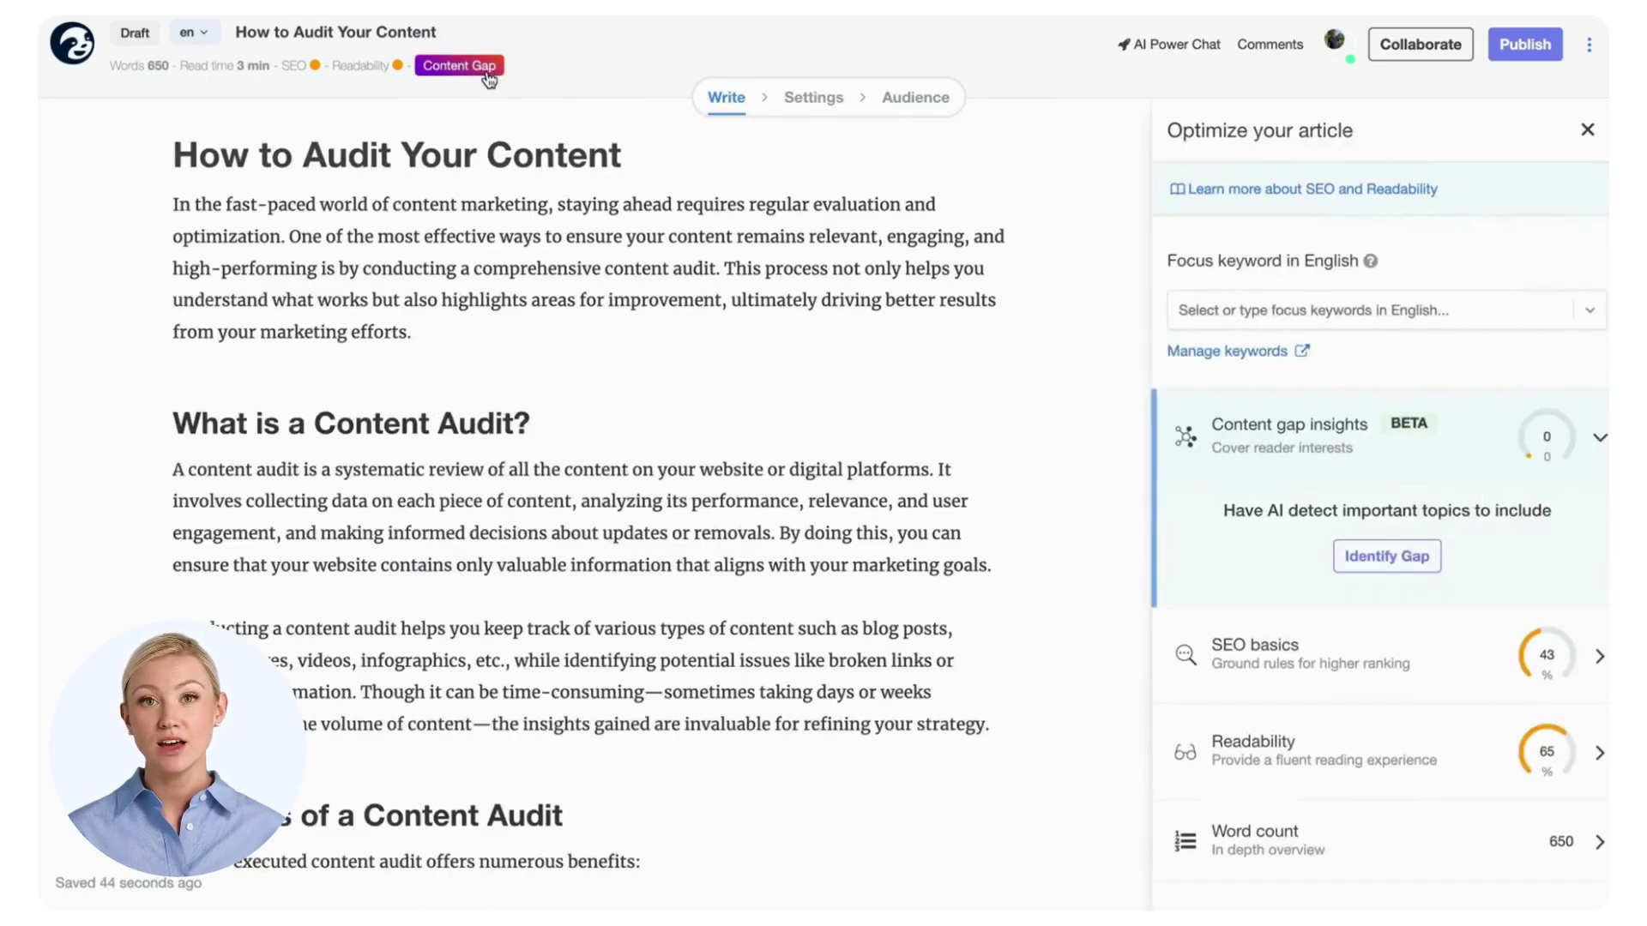
{"action": "left_click", "coordinate": [1272, 301]}
{"action": "left_click", "coordinate": [1325, 441]}
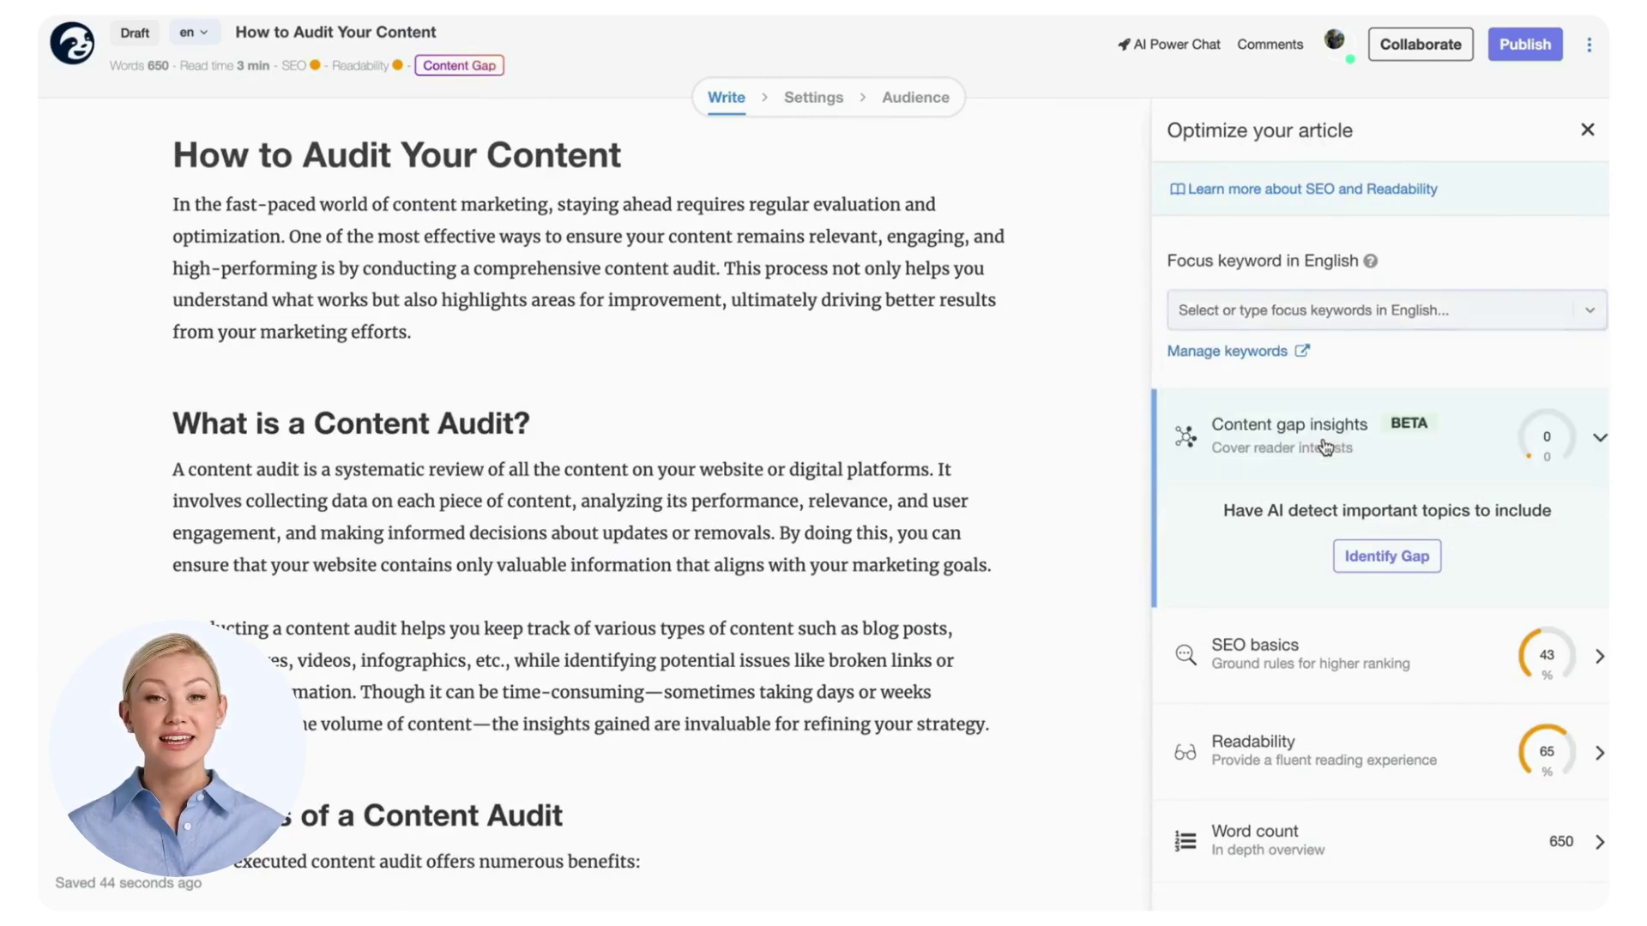
{"action": "type", "text": "Content audit guide"}
{"action": "left_click", "coordinate": [1386, 556]}
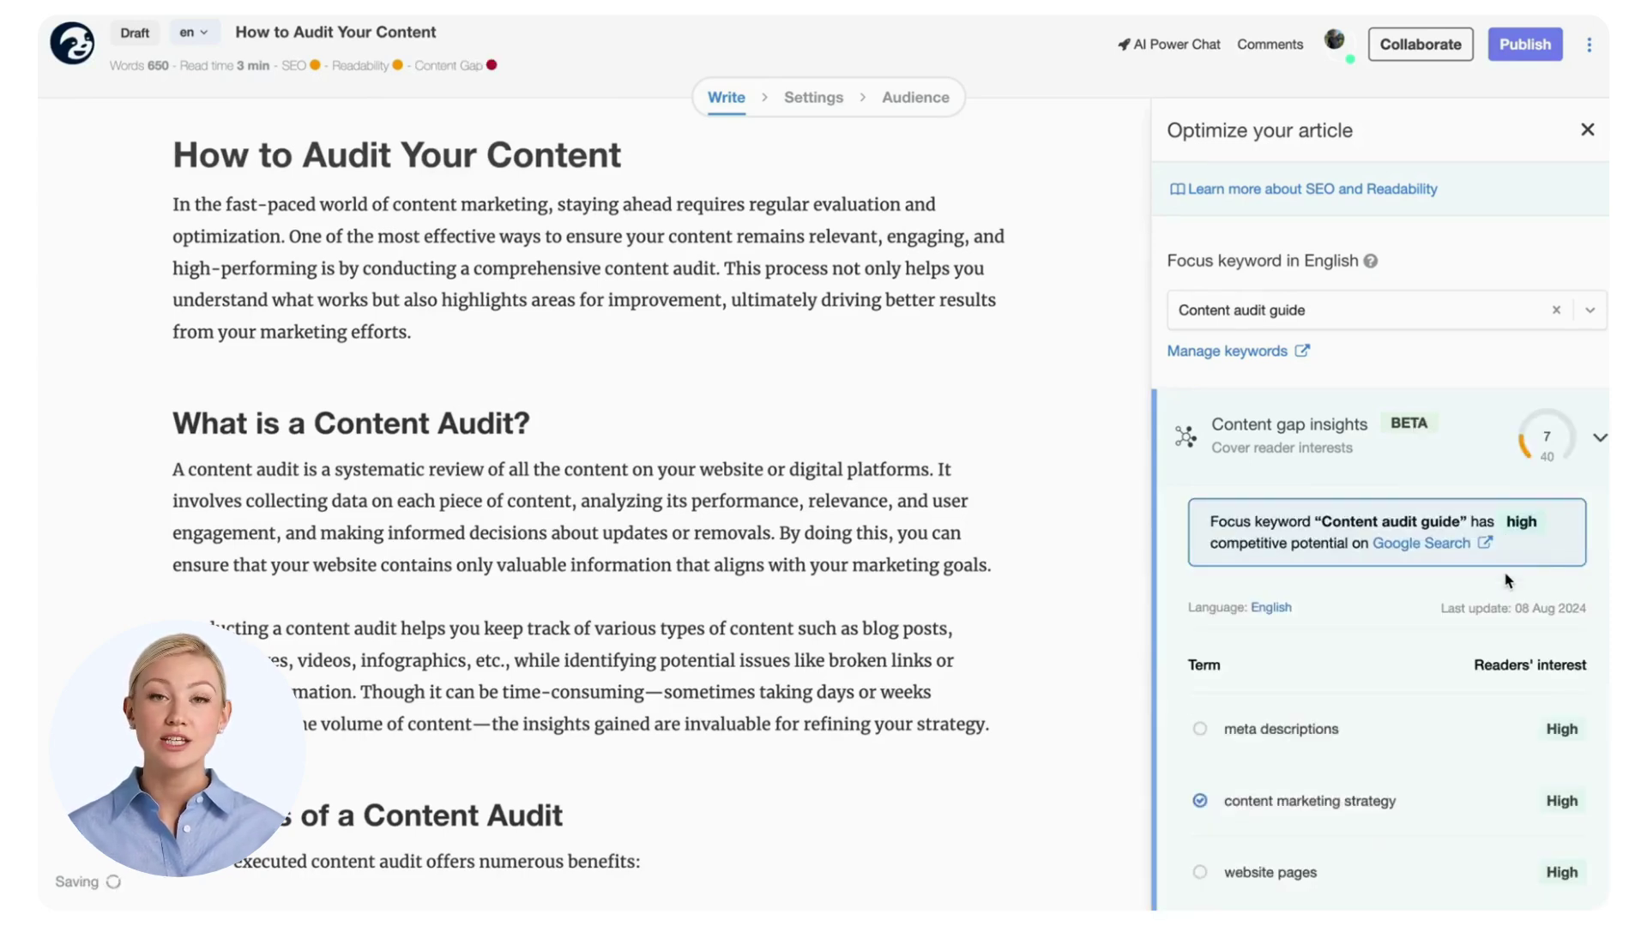
Scroll through the content gap results to review the suggested terms.
{"action": "scroll", "coordinate": [1507, 580], "scroll_direction": "down", "scroll_amount": 2}
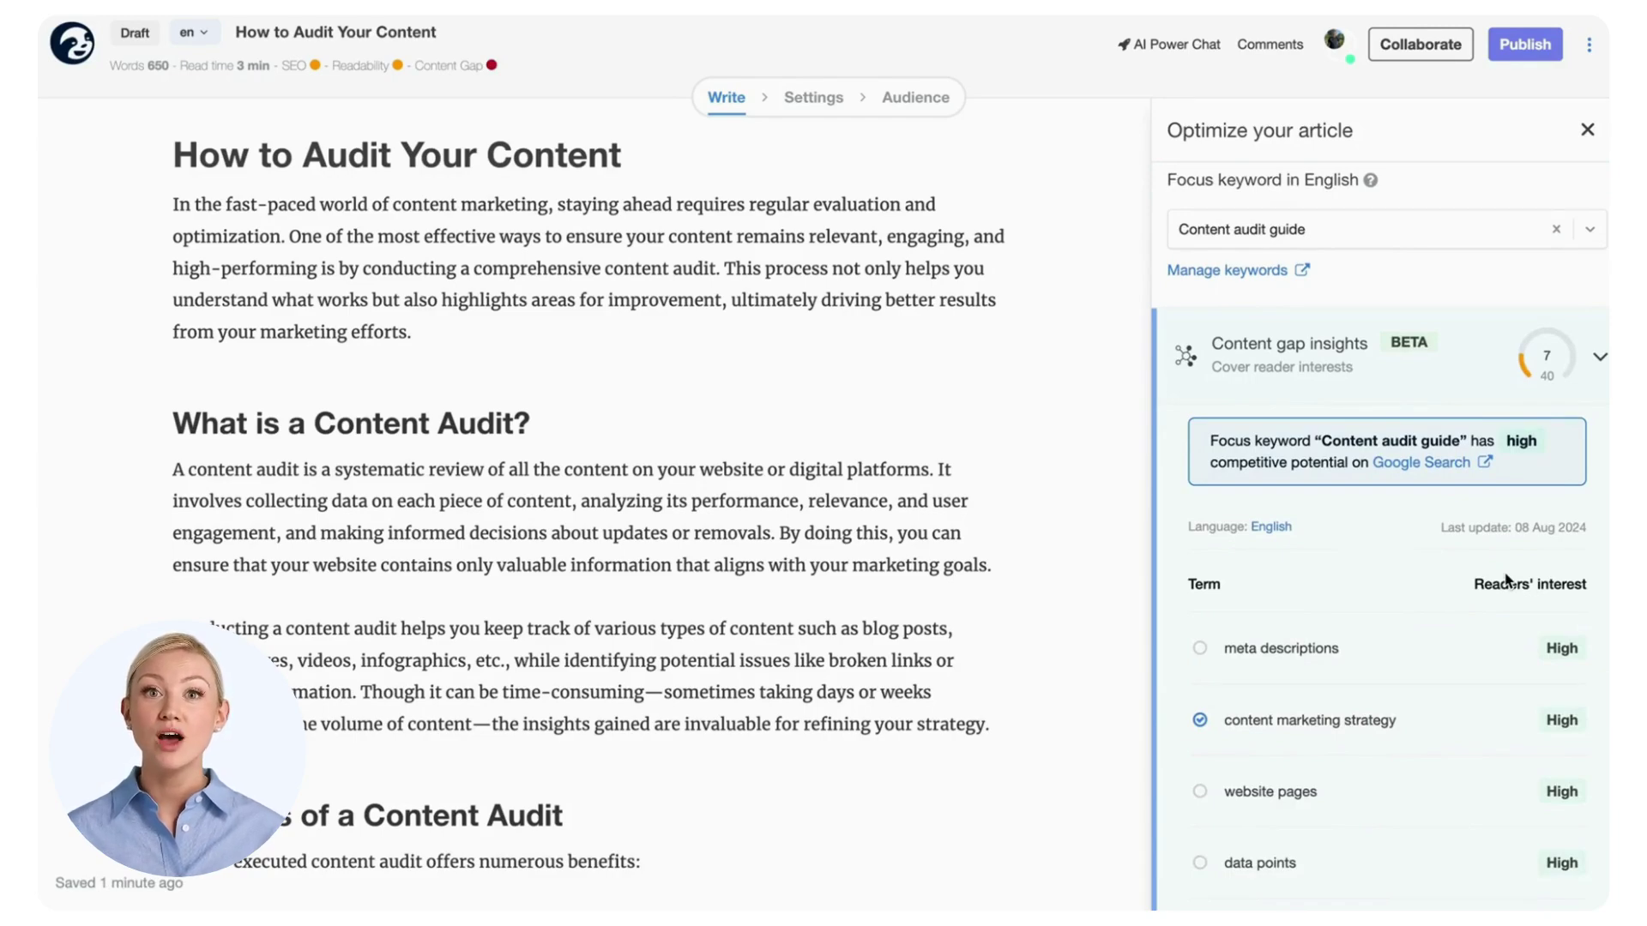
{"action": "scroll", "coordinate": [803, 662], "scroll_direction": "down", "scroll_amount": 6}
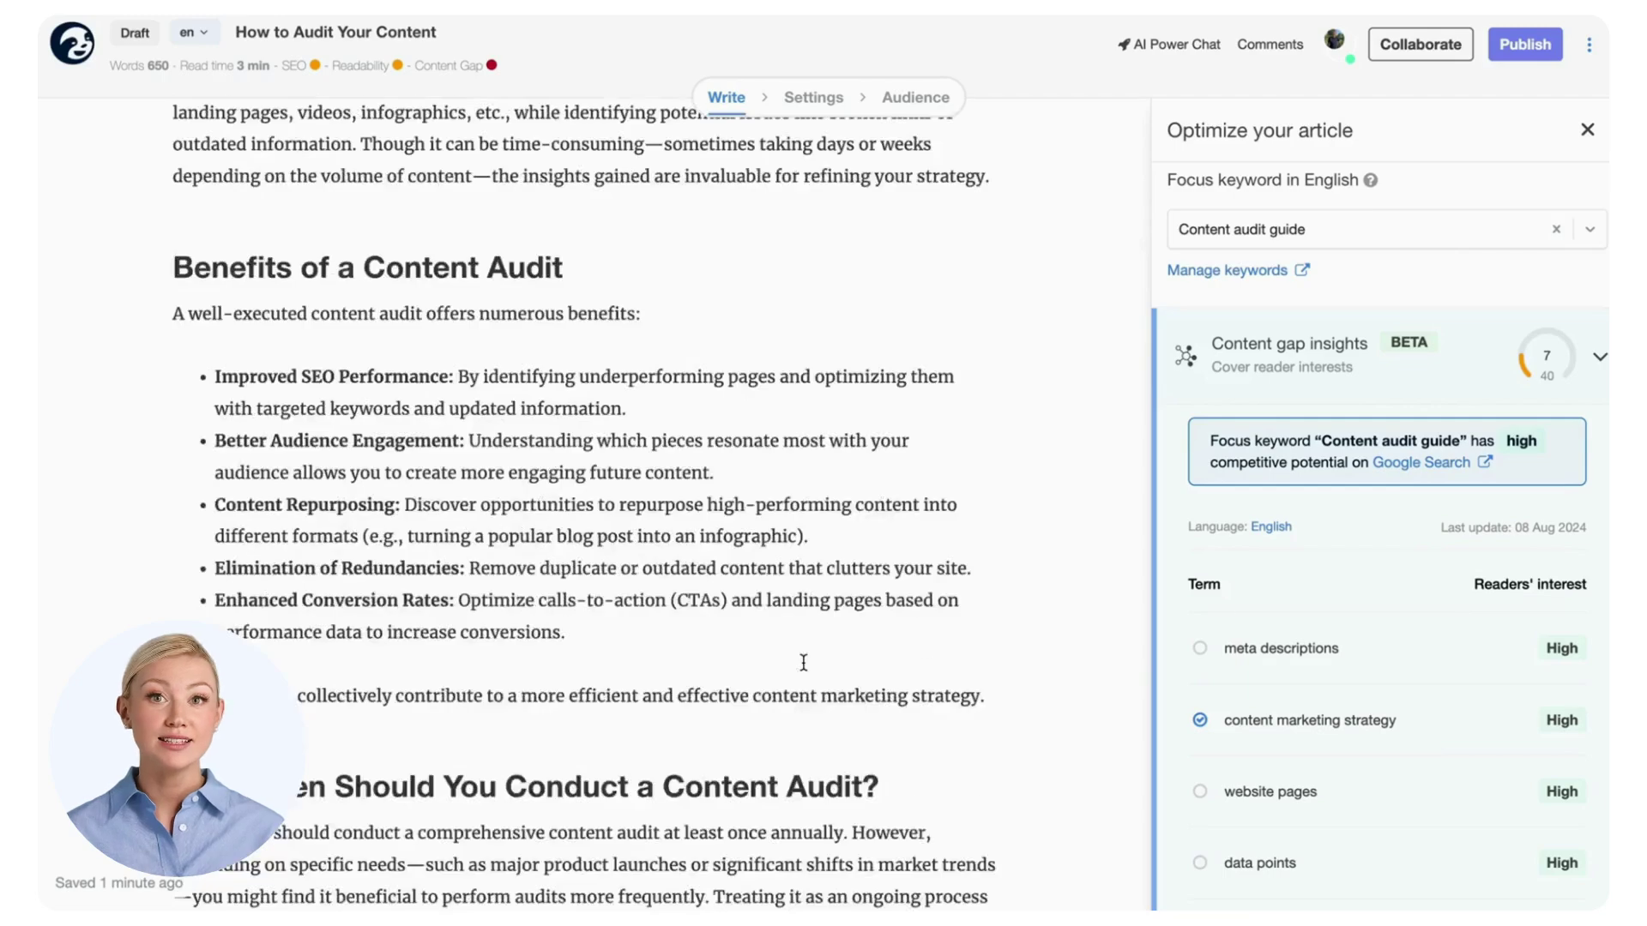
{"action": "scroll", "coordinate": [804, 662], "scroll_direction": "down", "scroll_amount": 2}
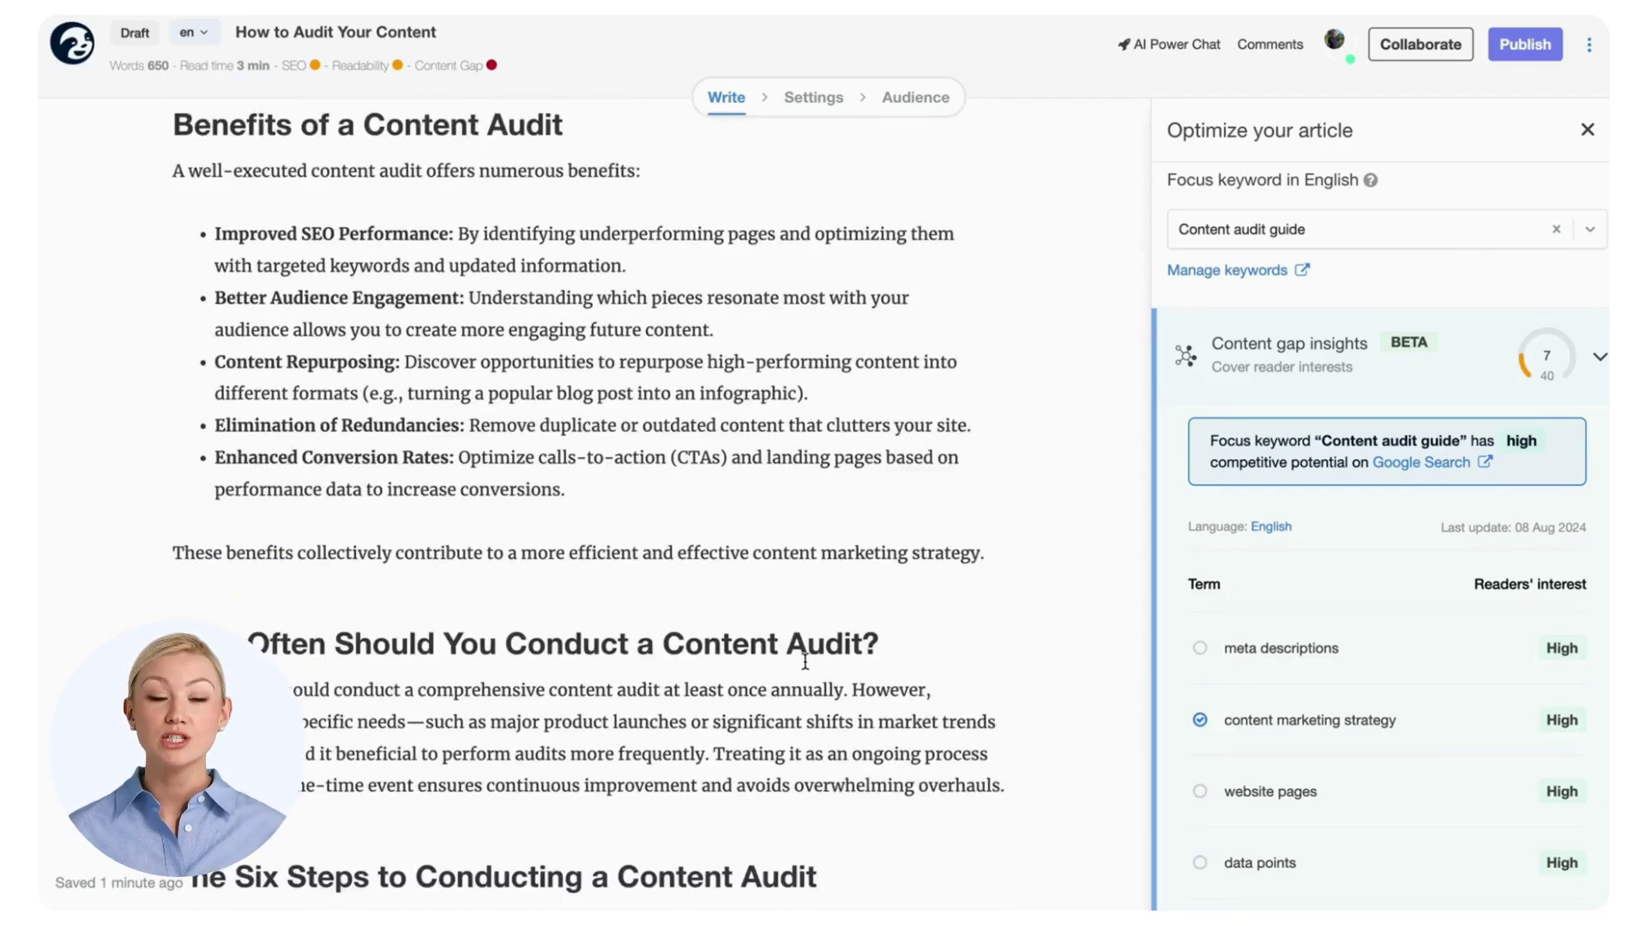
{"action": "scroll", "coordinate": [804, 662], "scroll_direction": "down", "scroll_amount": 2}
{"action": "scroll", "coordinate": [804, 662], "scroll_direction": "down", "scroll_amount": 4}
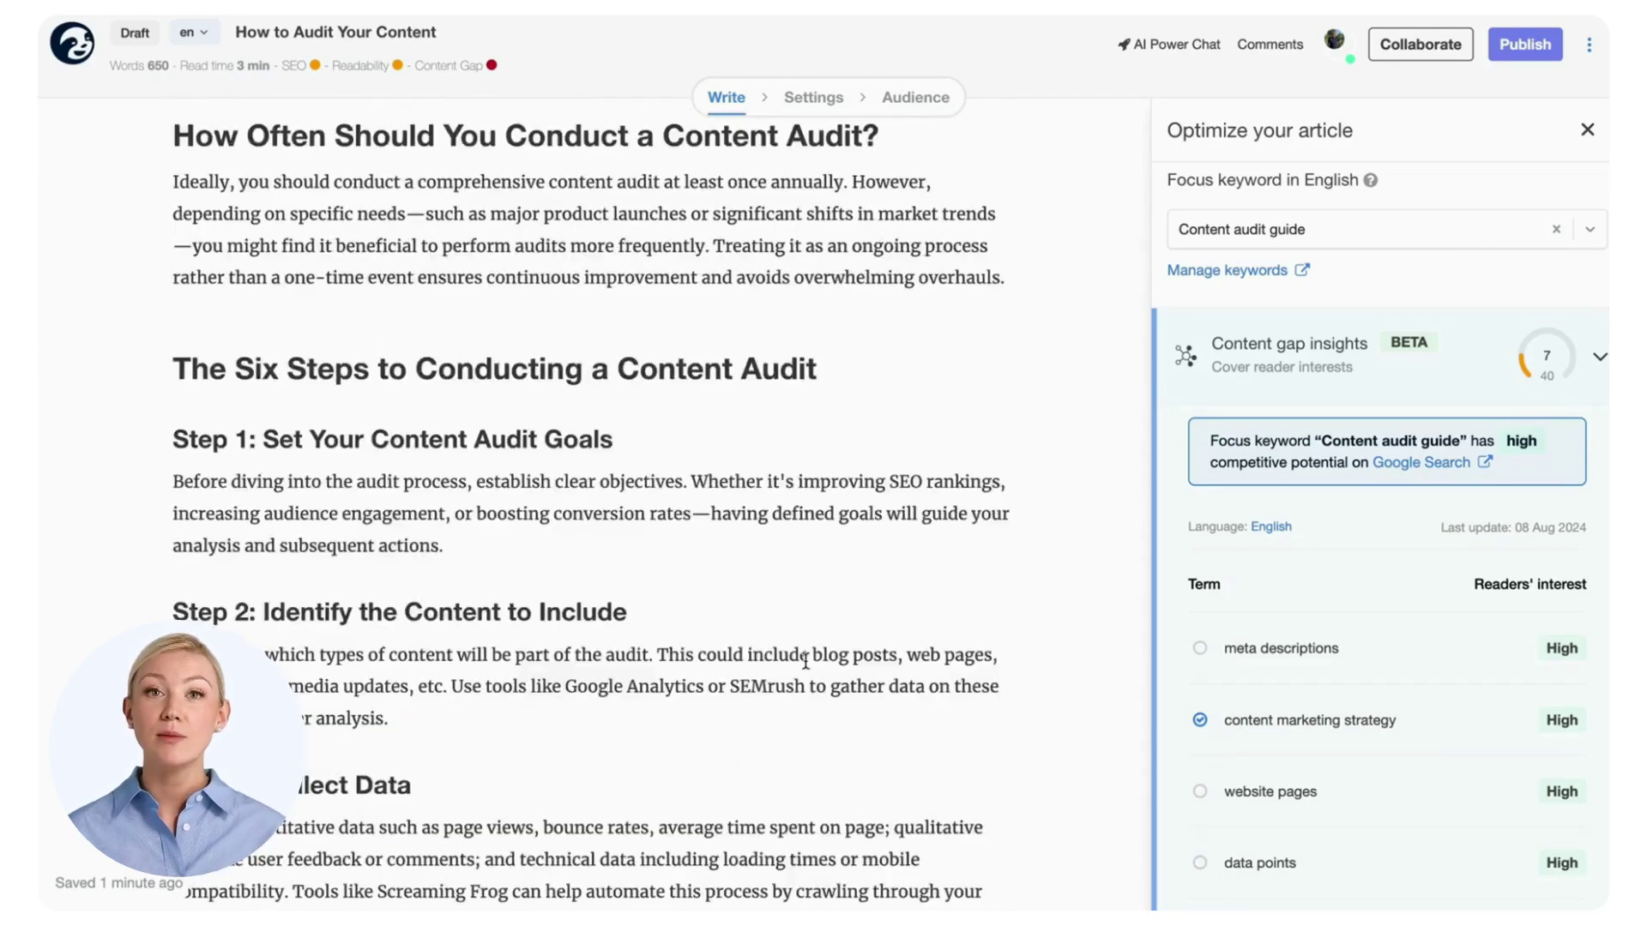
{"action": "scroll", "coordinate": [804, 662], "scroll_direction": "down", "scroll_amount": 2}
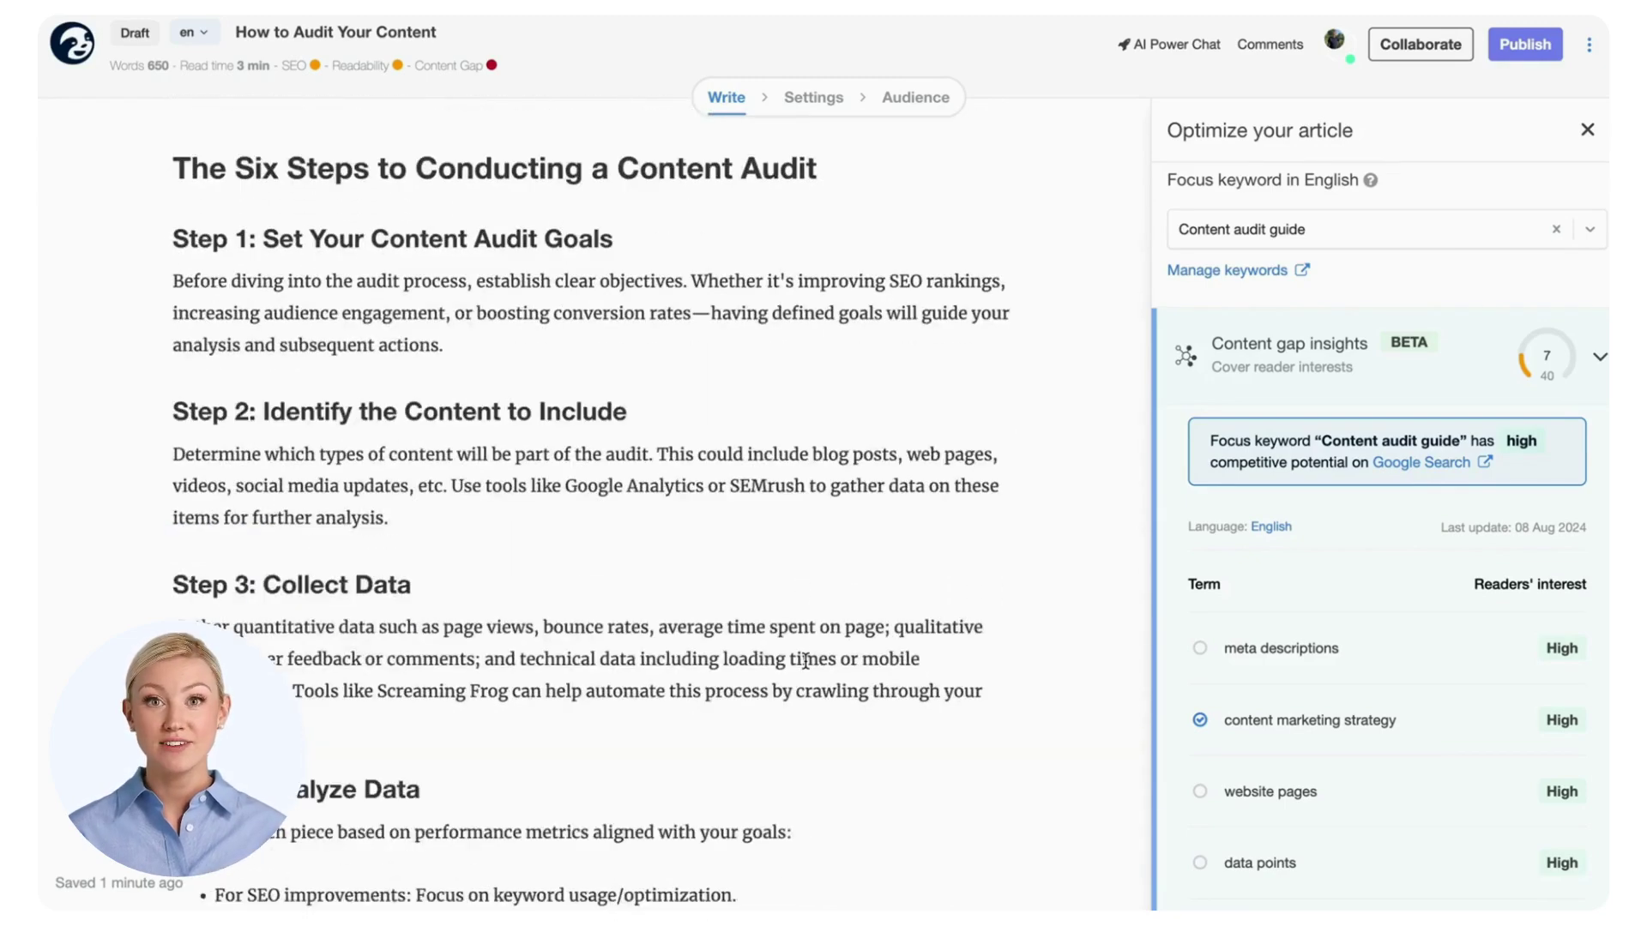
{"action": "scroll", "coordinate": [805, 660], "scroll_direction": "down", "scroll_amount": 5}
{"action": "scroll", "coordinate": [805, 661], "scroll_direction": "up", "scroll_amount": 10}
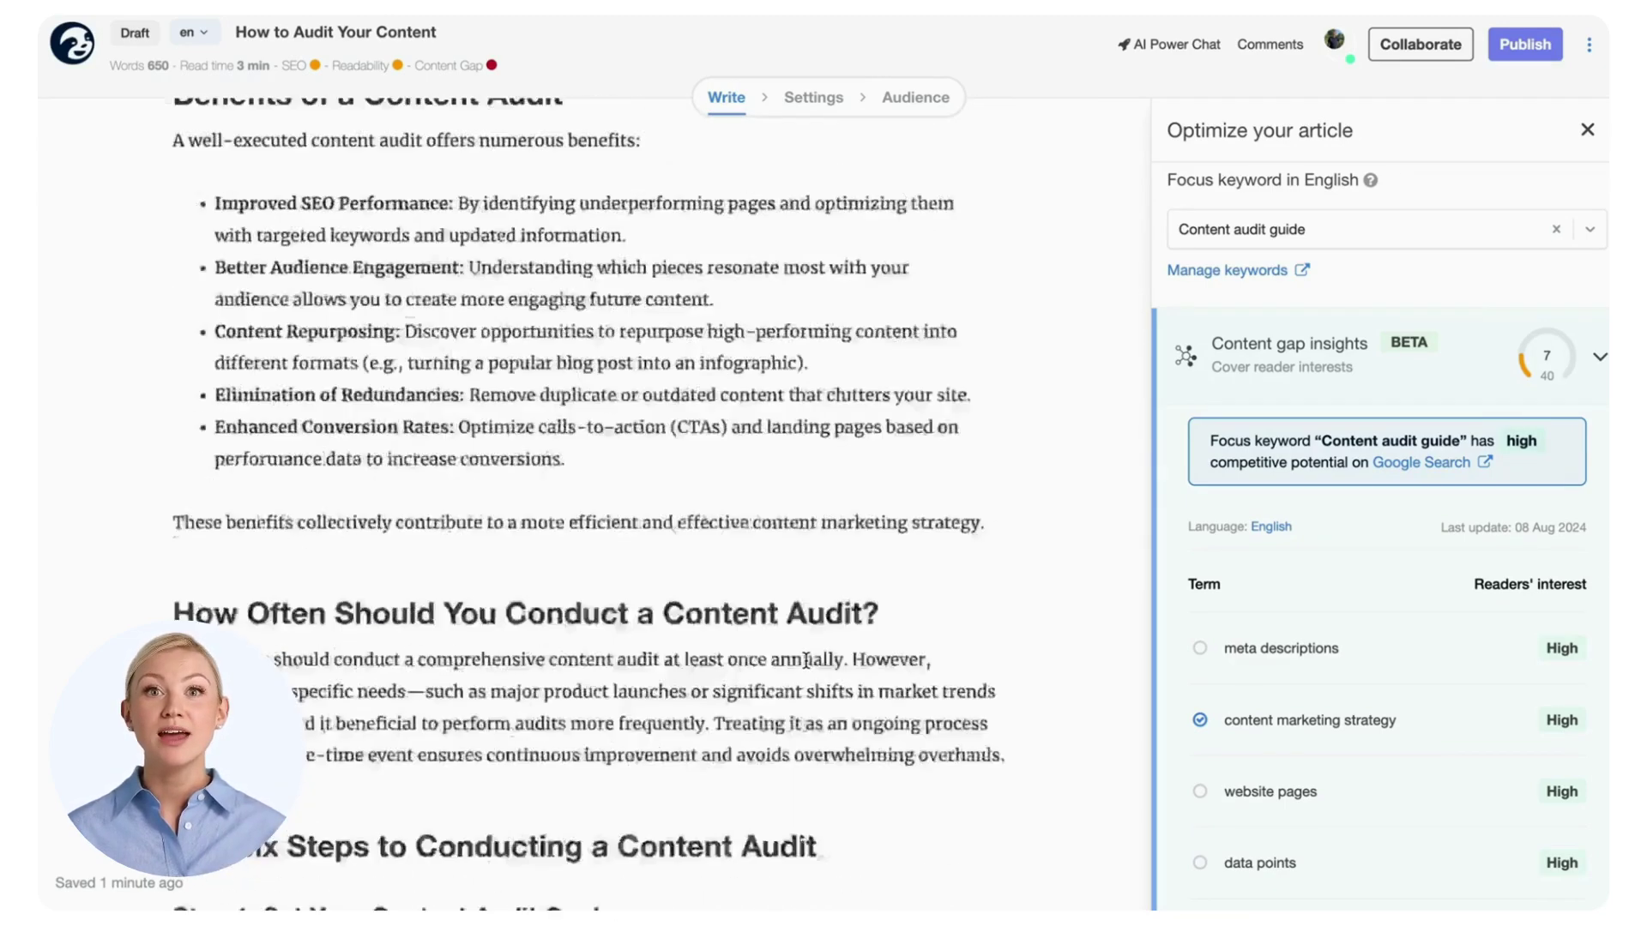
{"action": "scroll", "coordinate": [806, 661], "scroll_direction": "up", "scroll_amount": 8}
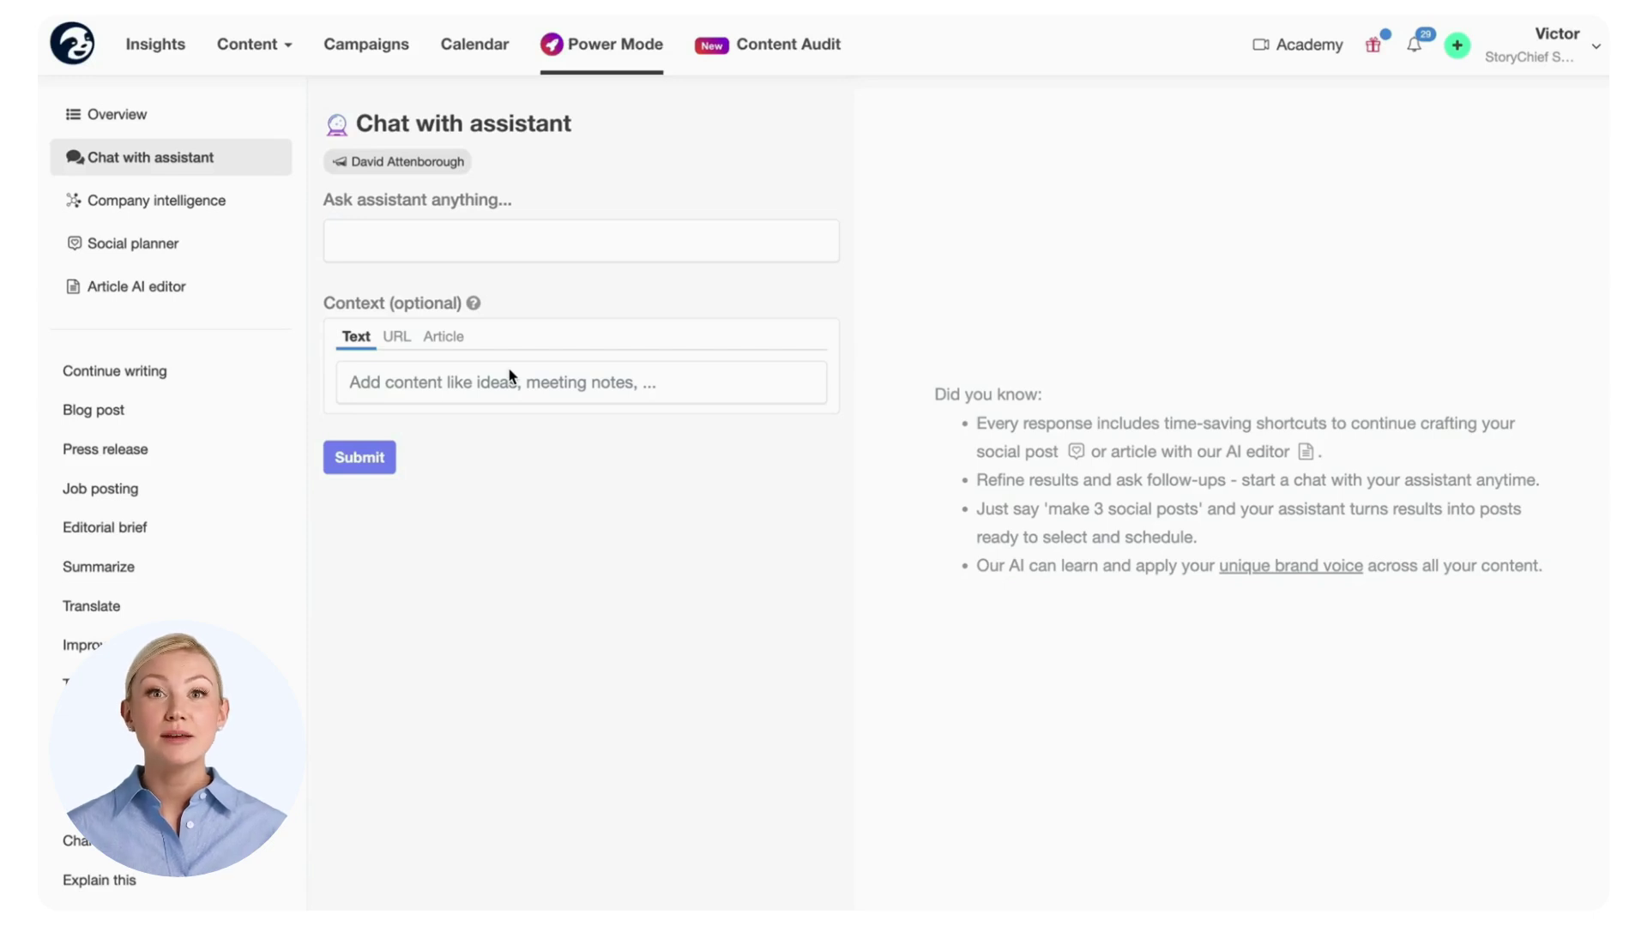
Ask how a SaaS company should evaluate branding and build trust, using the brand-trust-strategies URL as context.
{"action": "left_click", "coordinate": [539, 244]}
{"action": "type", "text": "How would you advise a SaaS company to evaluate their branding and focus on building trust with their users?"}
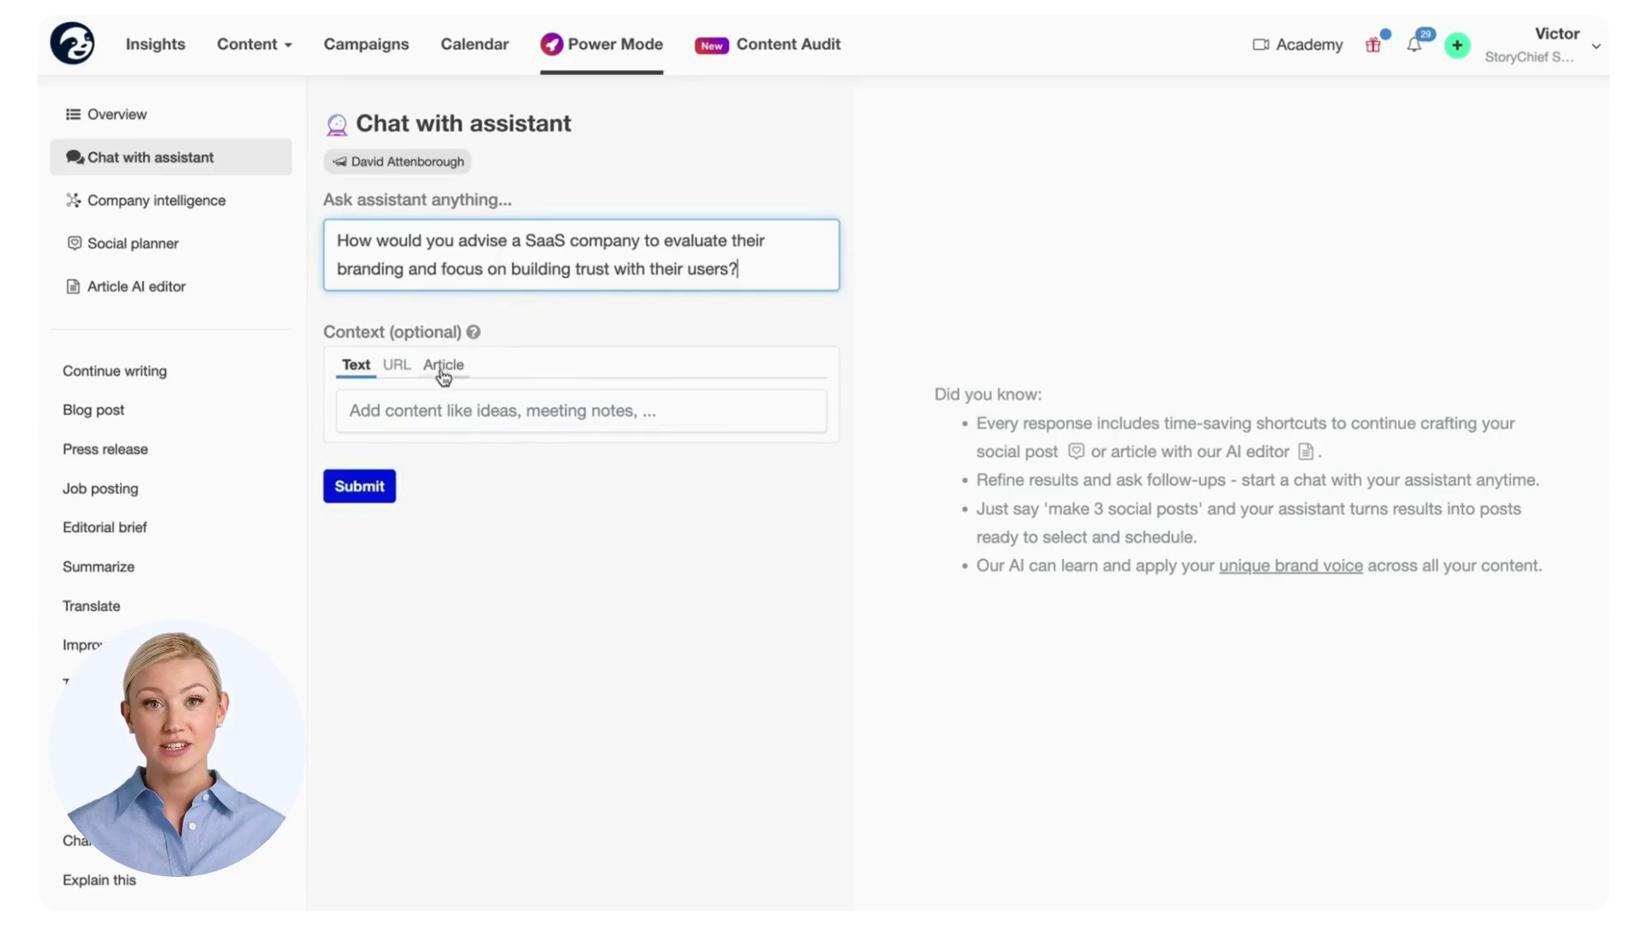
{"action": "left_click", "coordinate": [393, 364]}
{"action": "left_click", "coordinate": [497, 410]}
{"action": "type", "text": "https://storychief.io/blog/brand-trust-strategies"}
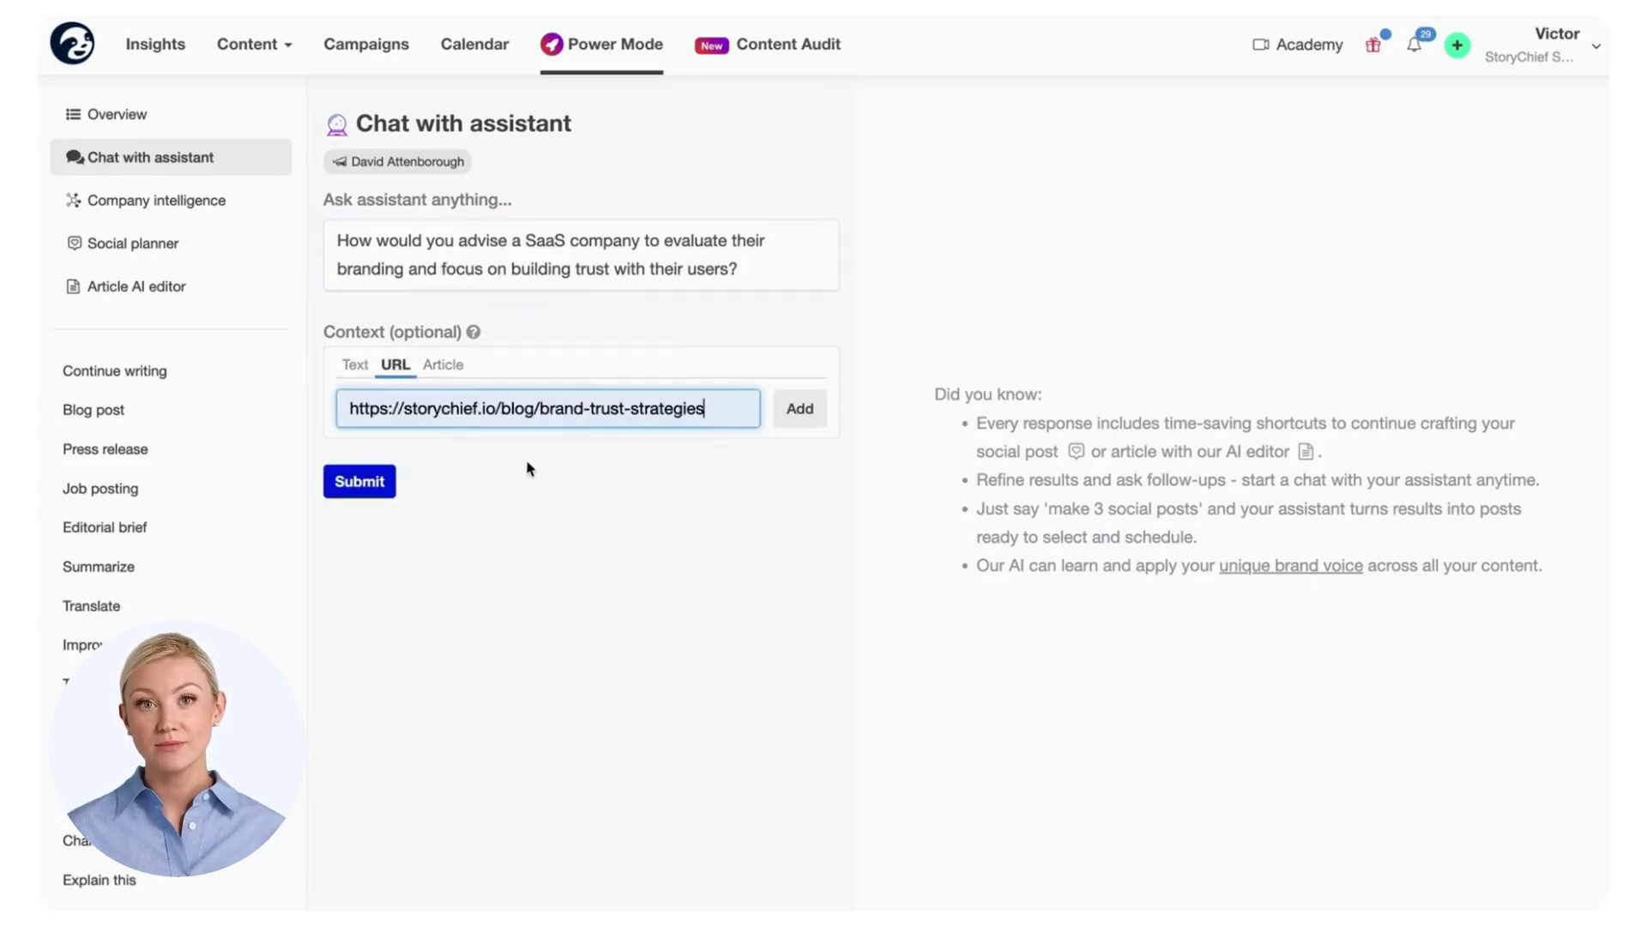
{"action": "left_click", "coordinate": [794, 410]}
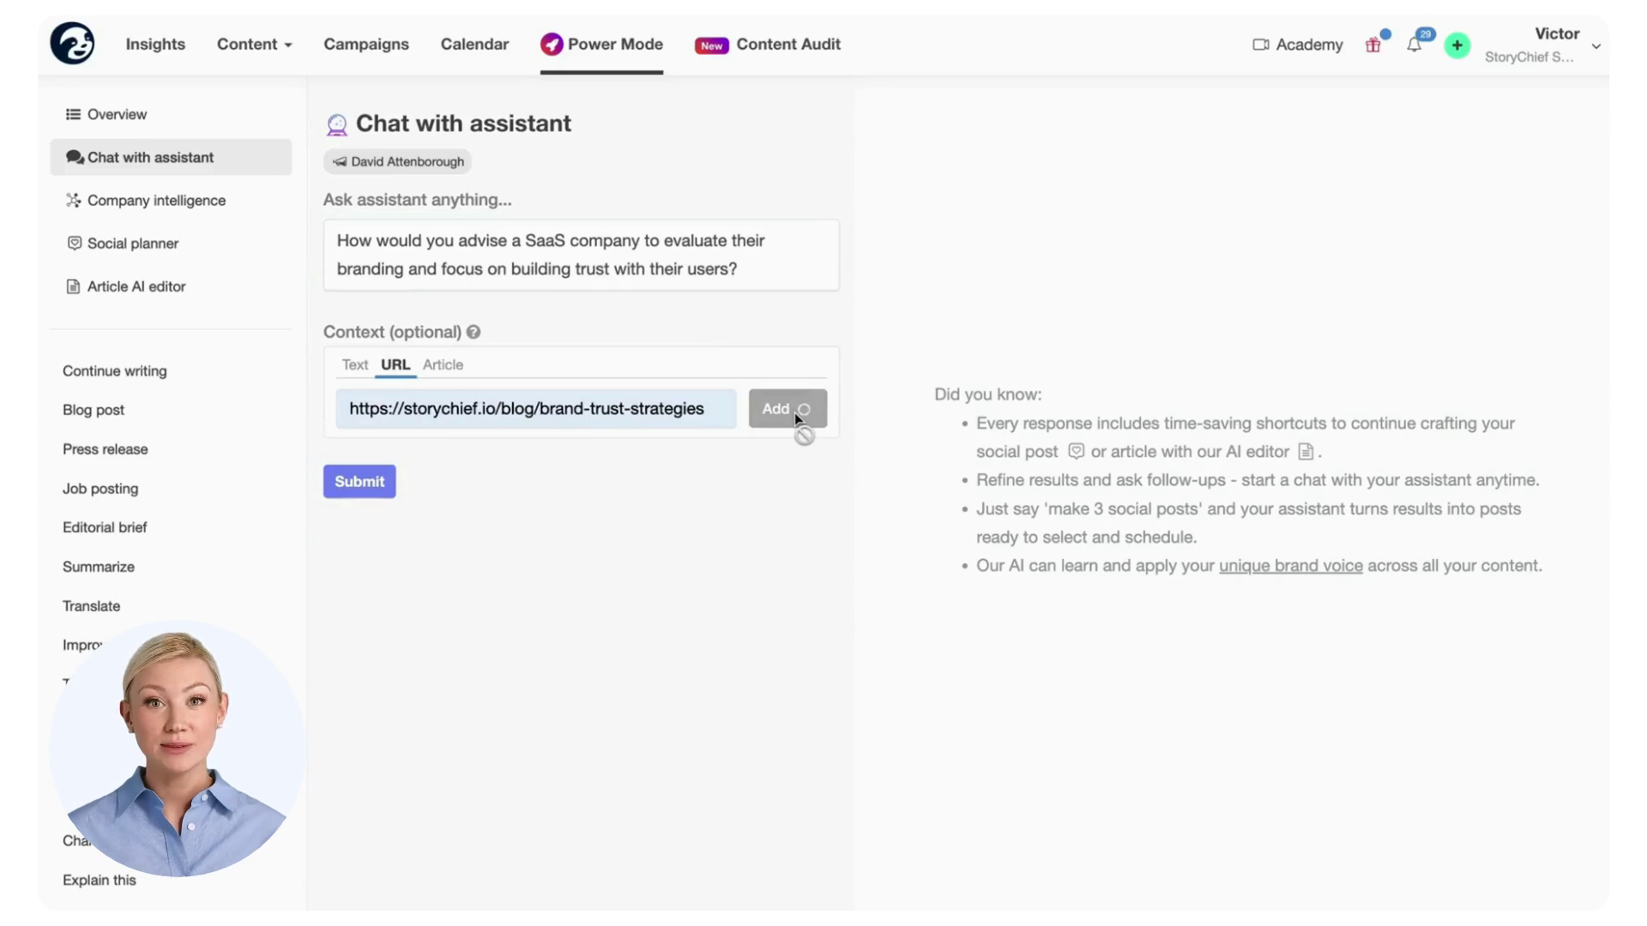
{"action": "left_click", "coordinate": [355, 484]}
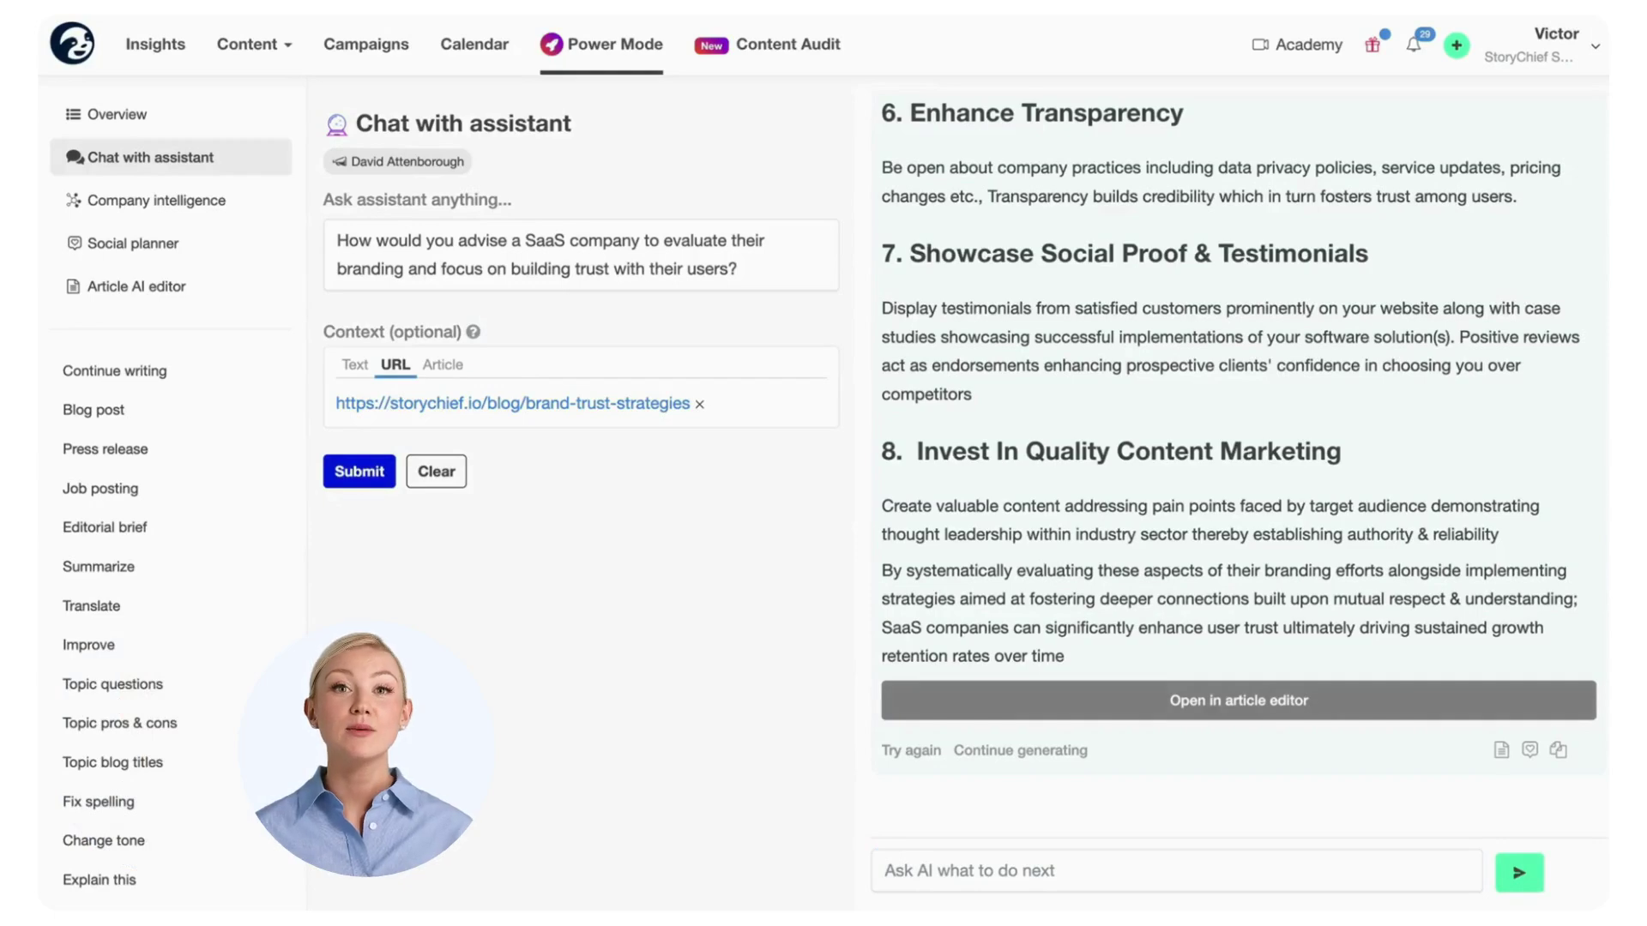
Generate 'Content audit' topic questions, then request a 3-sentence summary of each.
{"action": "left_click", "coordinate": [220, 684]}
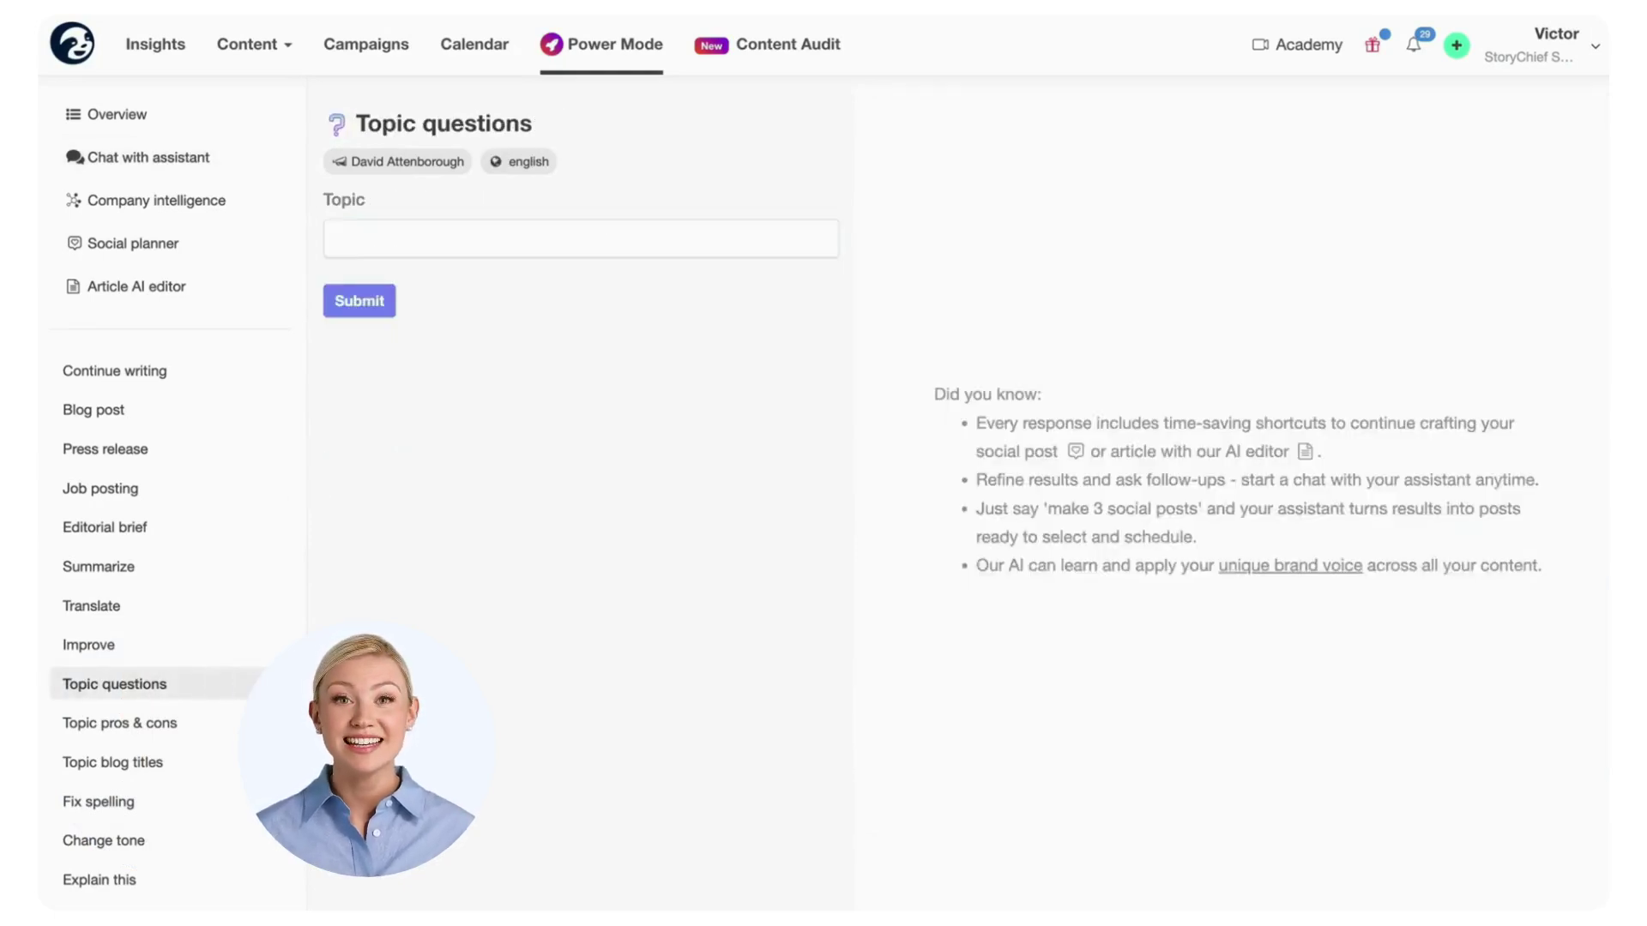
{"action": "left_click", "coordinate": [473, 250]}
{"action": "type", "text": "Cont"}
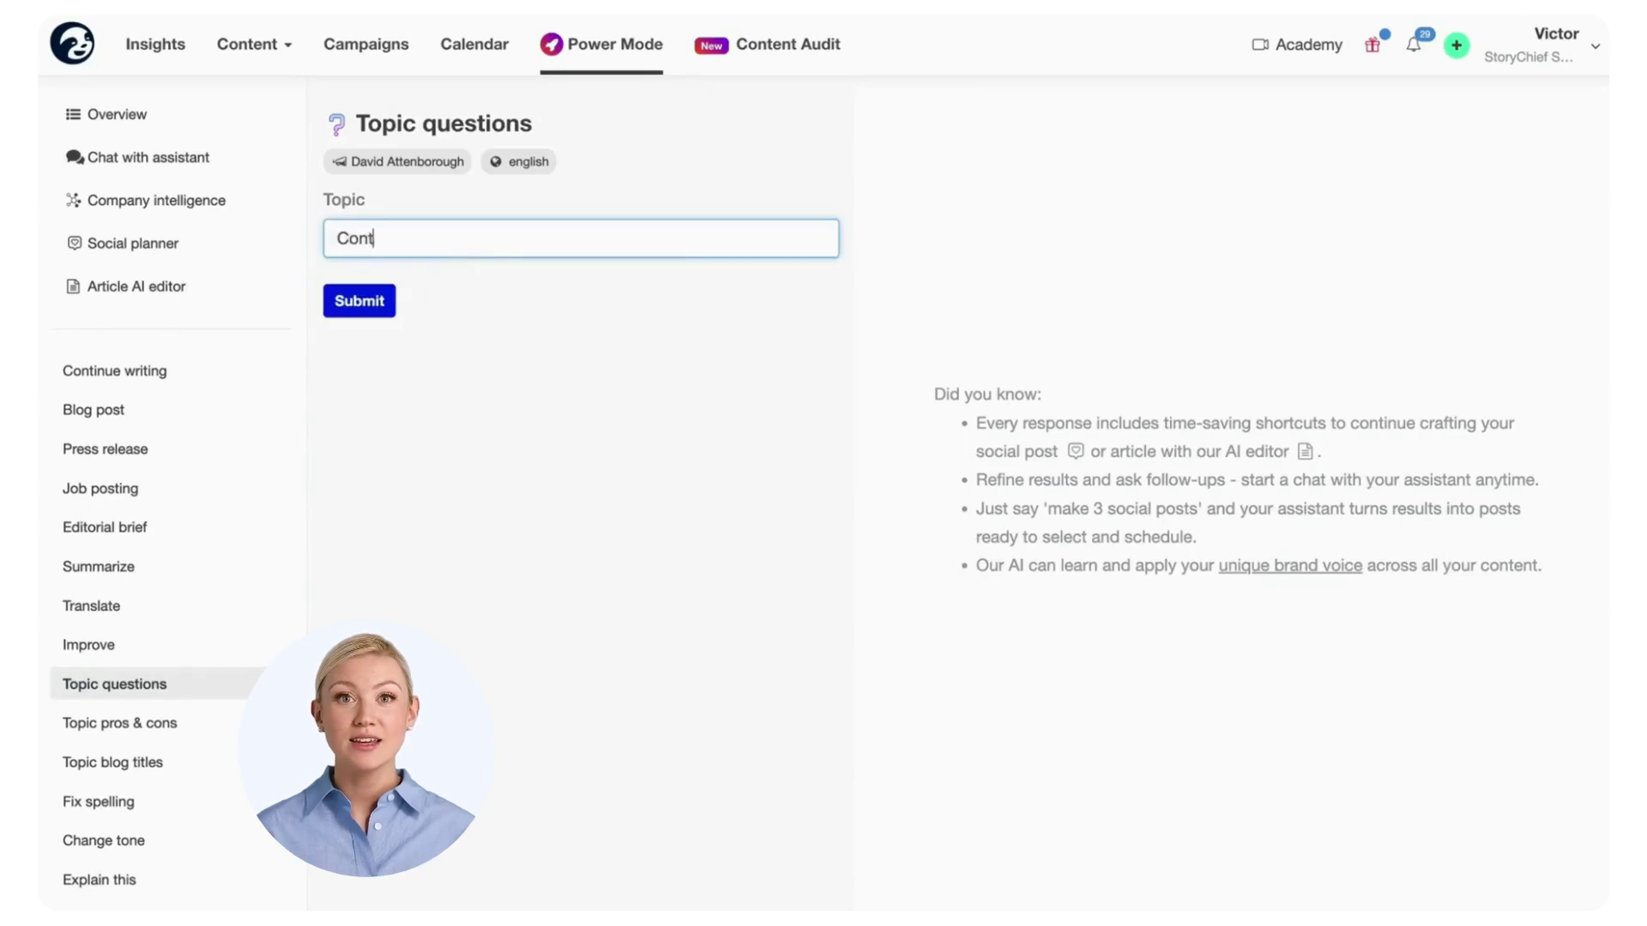
{"action": "type", "text": "ent audit"}
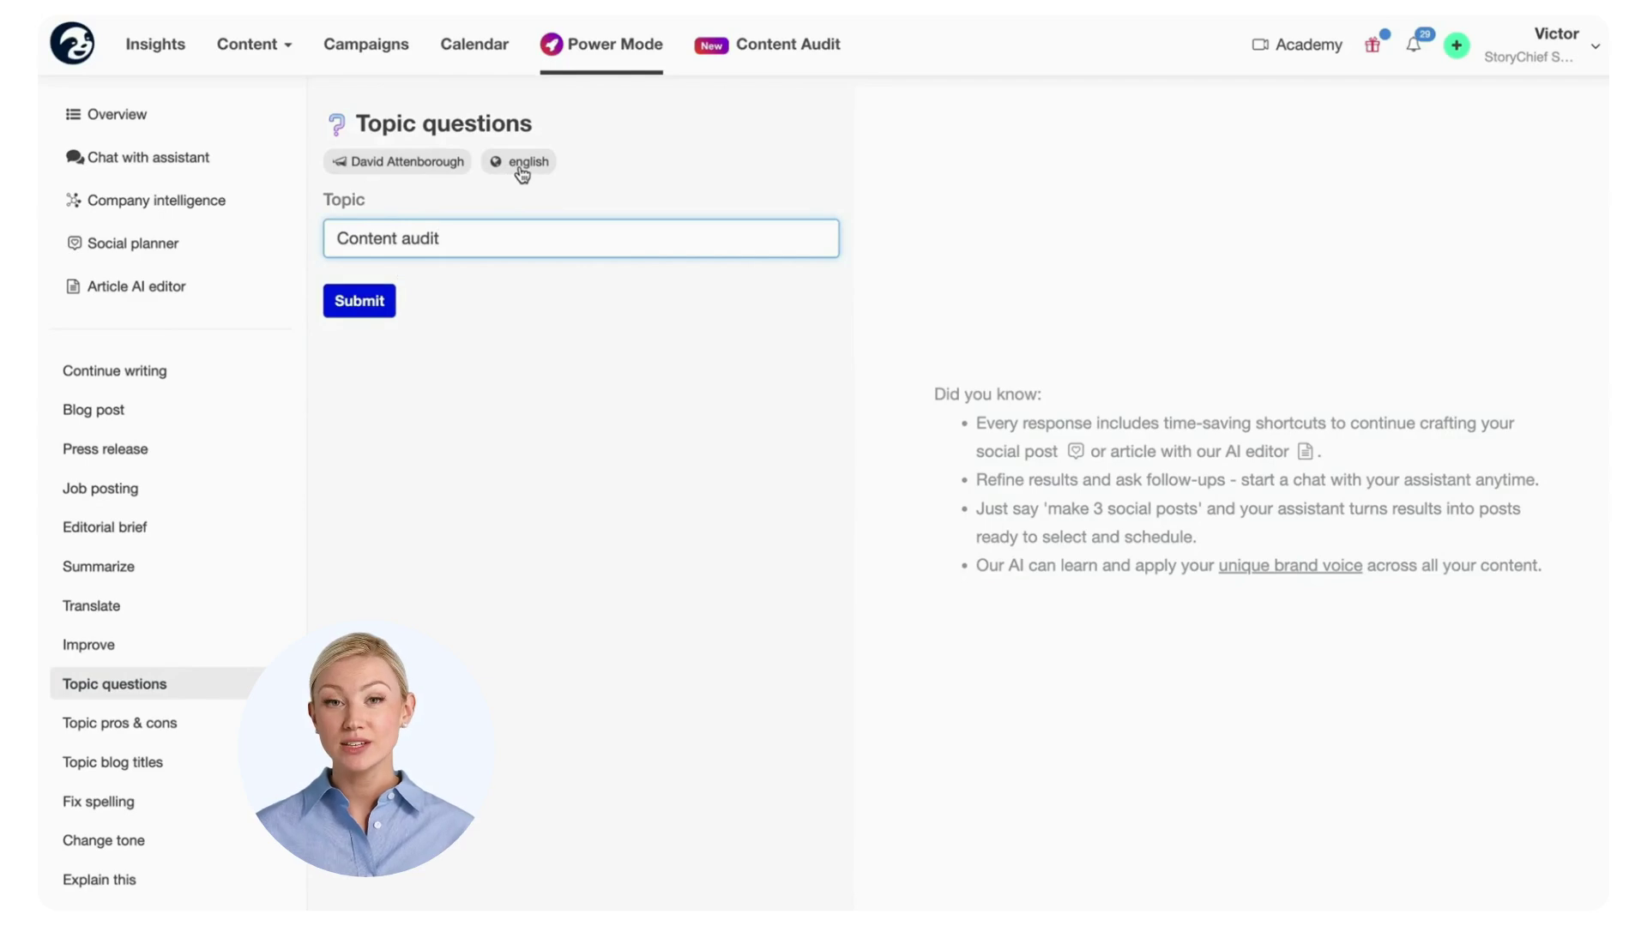
{"action": "left_click", "coordinate": [376, 316]}
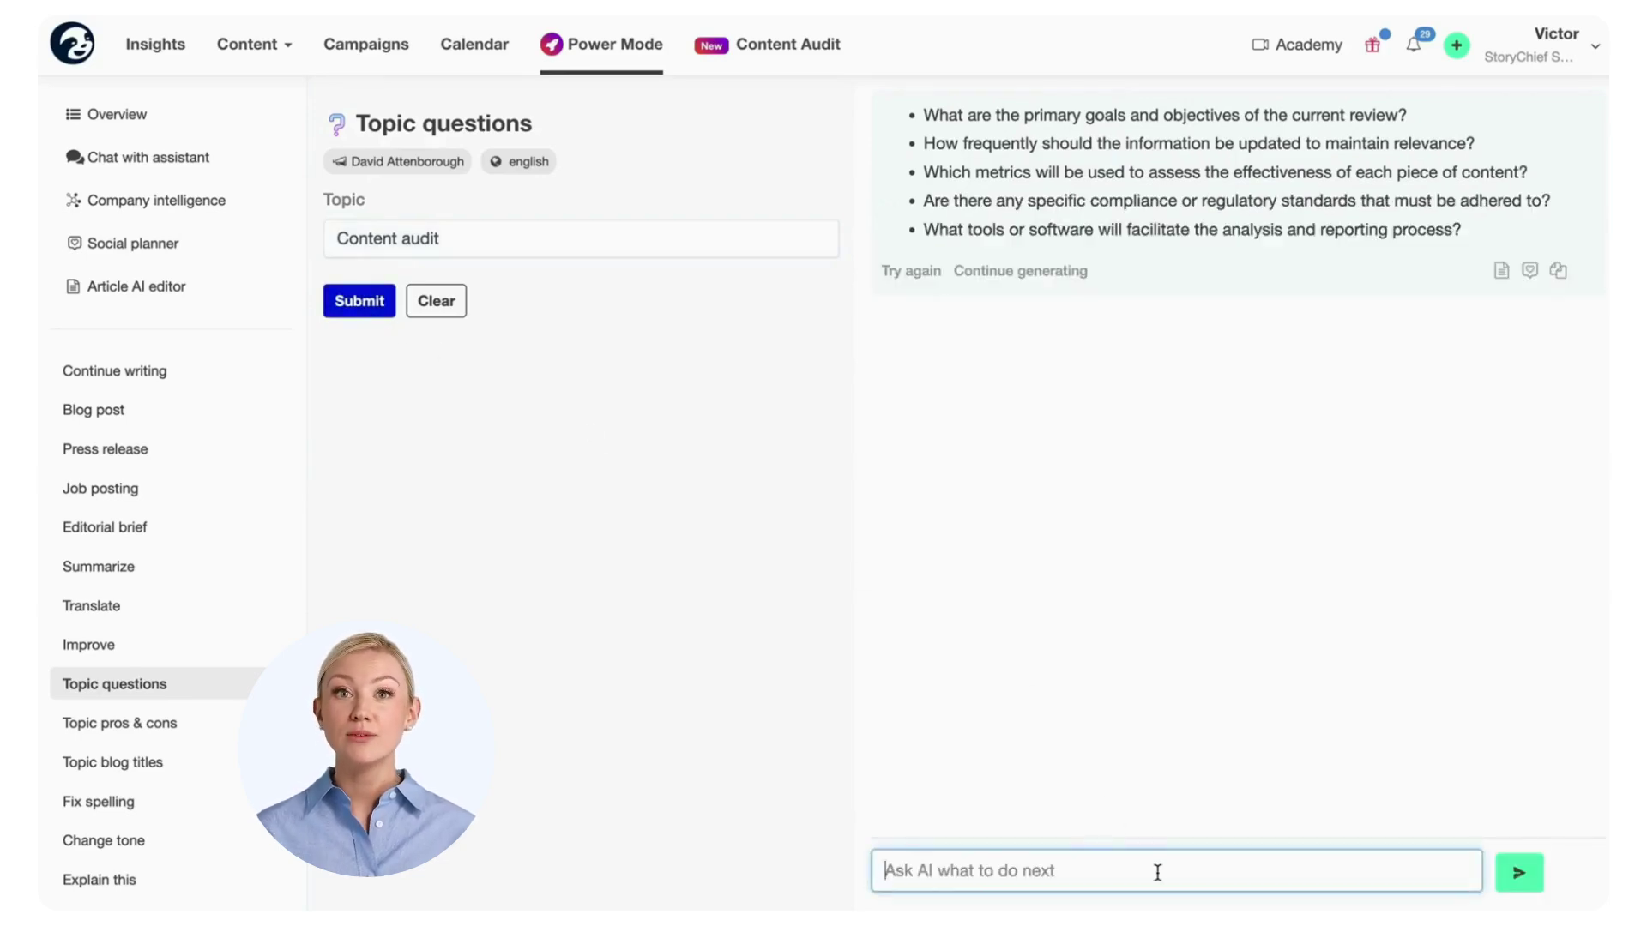
{"action": "type", "text": "write a short 3-sentence summary of each question"}
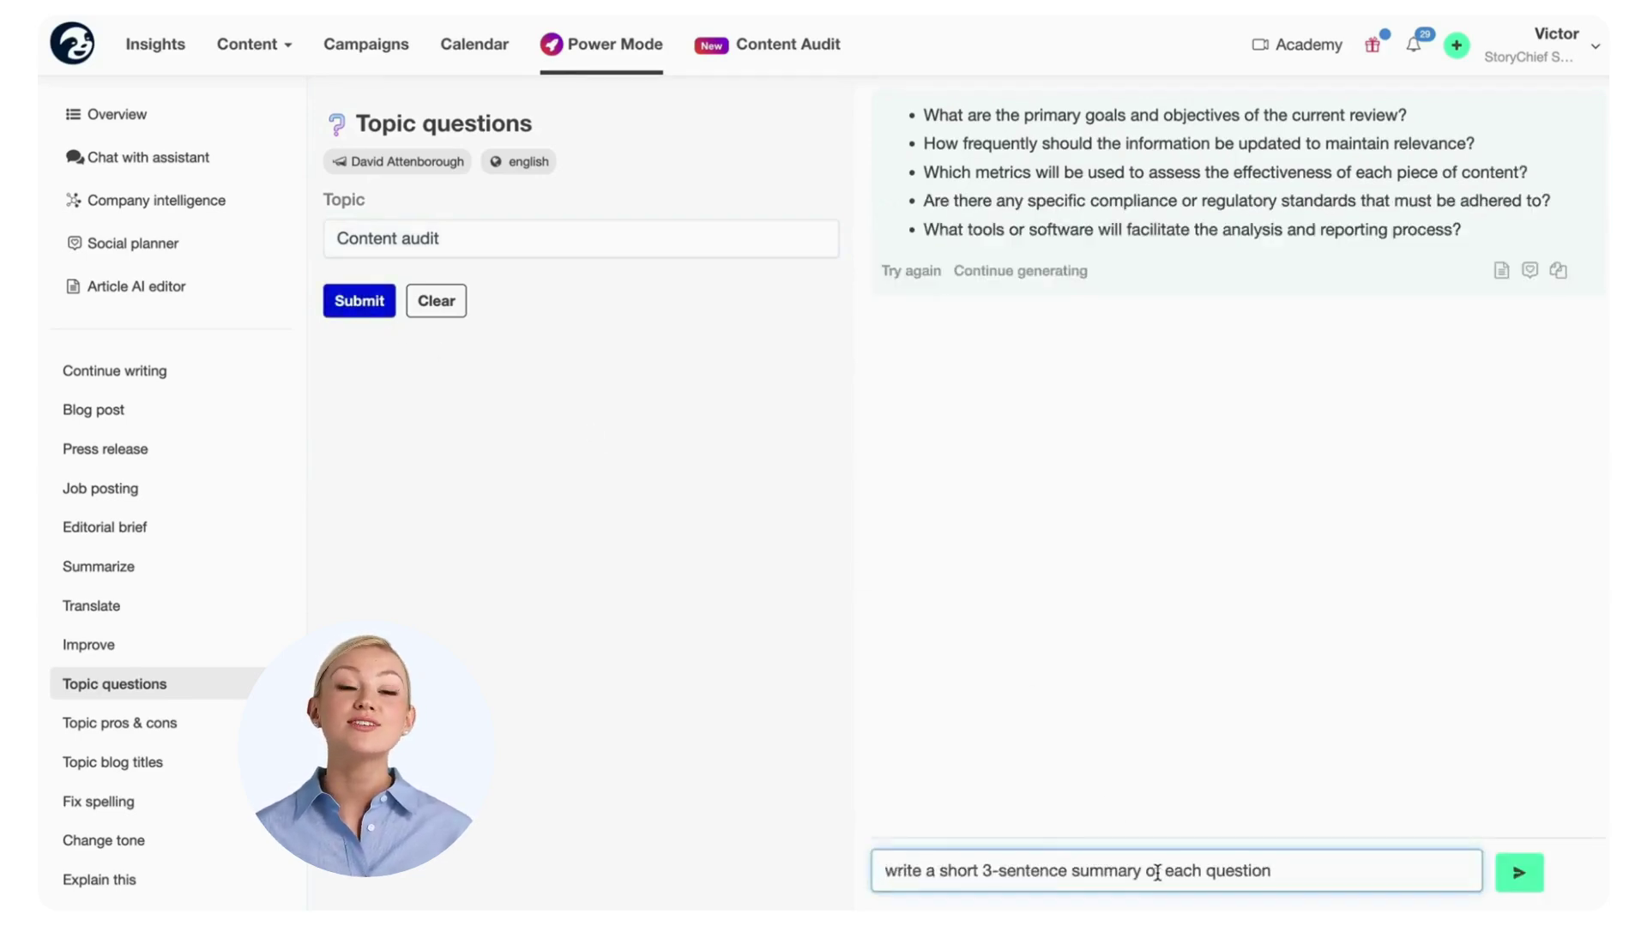
{"action": "left_click", "coordinate": [1516, 872]}
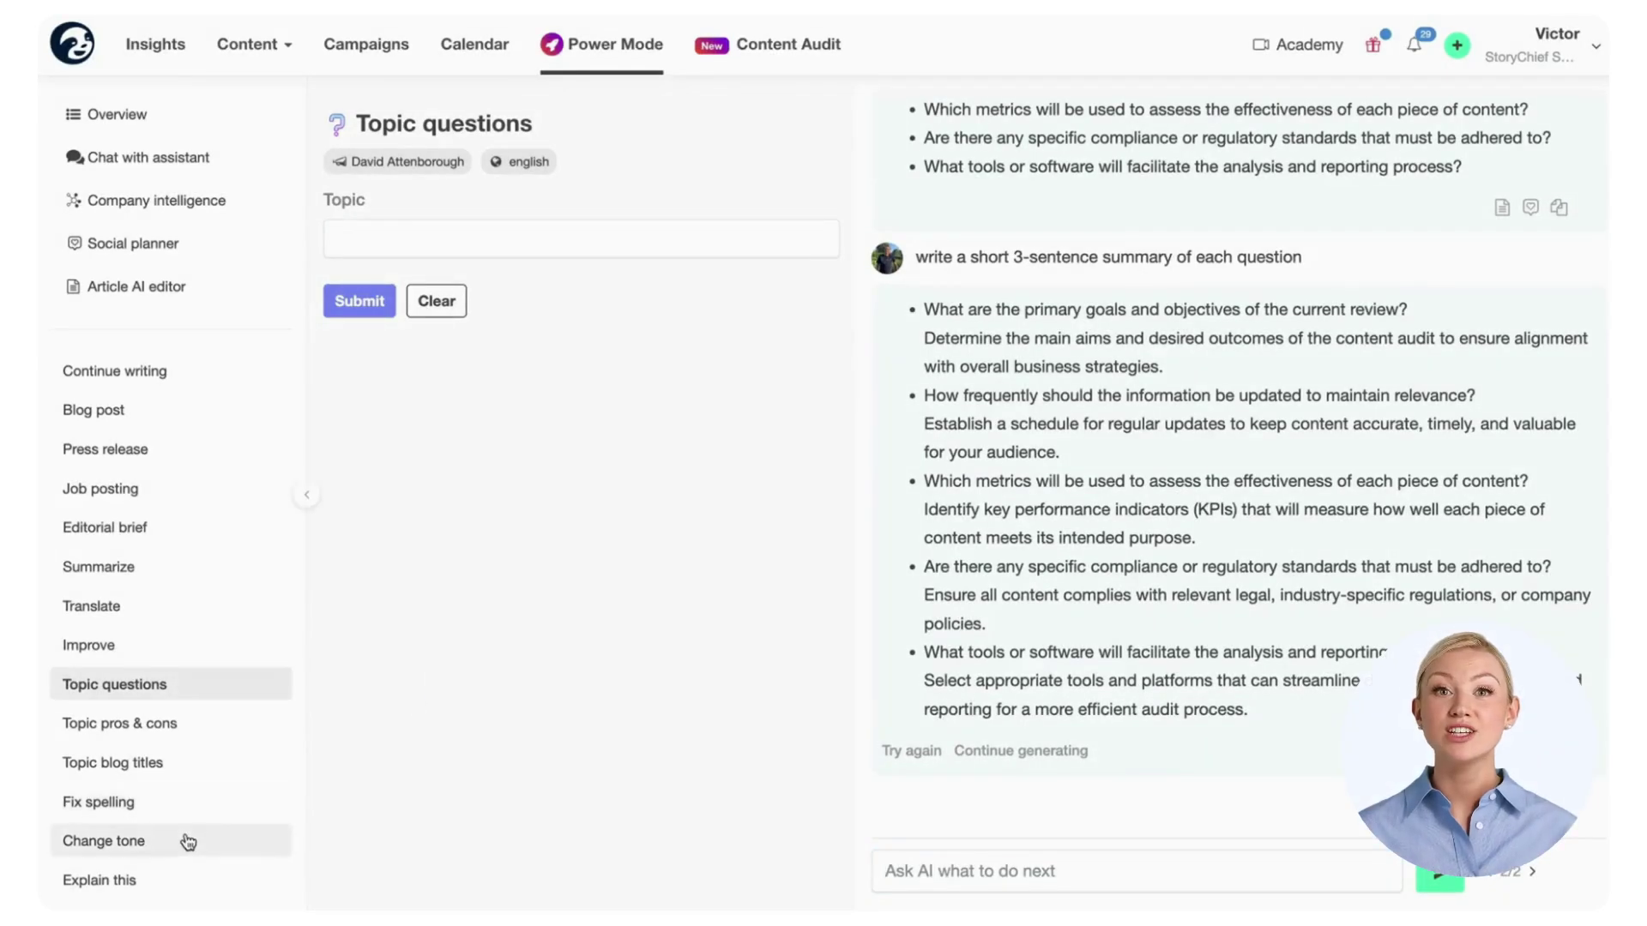
Rewrite the blunt product-manager feature request in the Professional tone.
{"action": "left_click", "coordinate": [187, 842]}
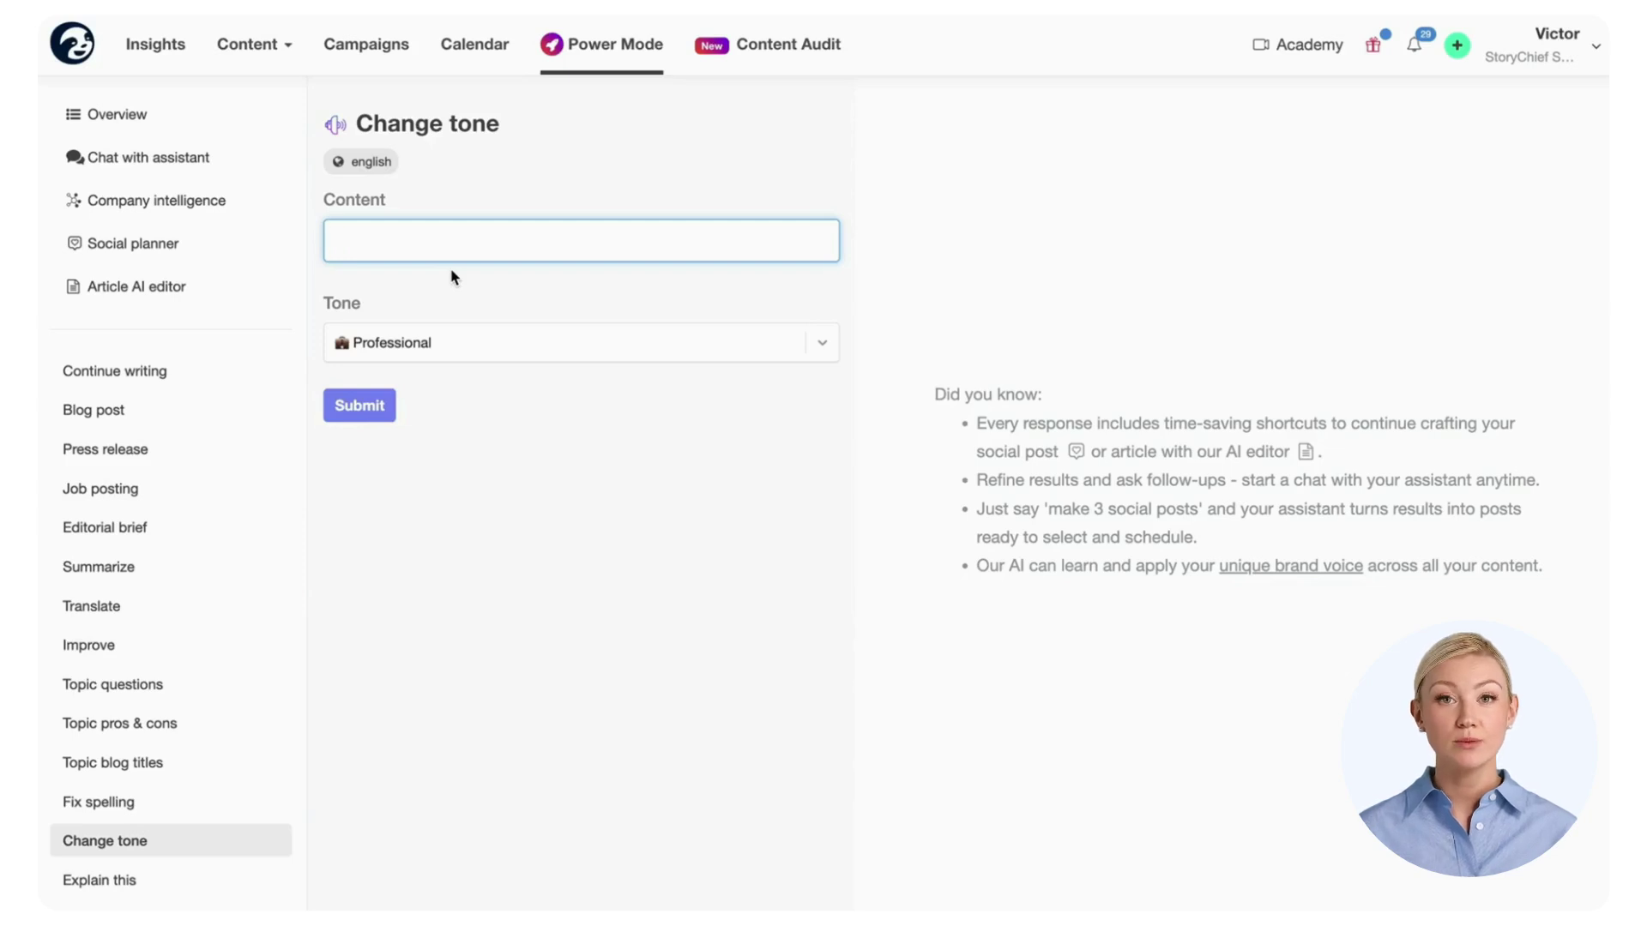
{"action": "type", "text": "Hi Product manager, I've been bugging you forever for this feature and our users keep asking me for this. Do both of us a favor and get it developed!"}
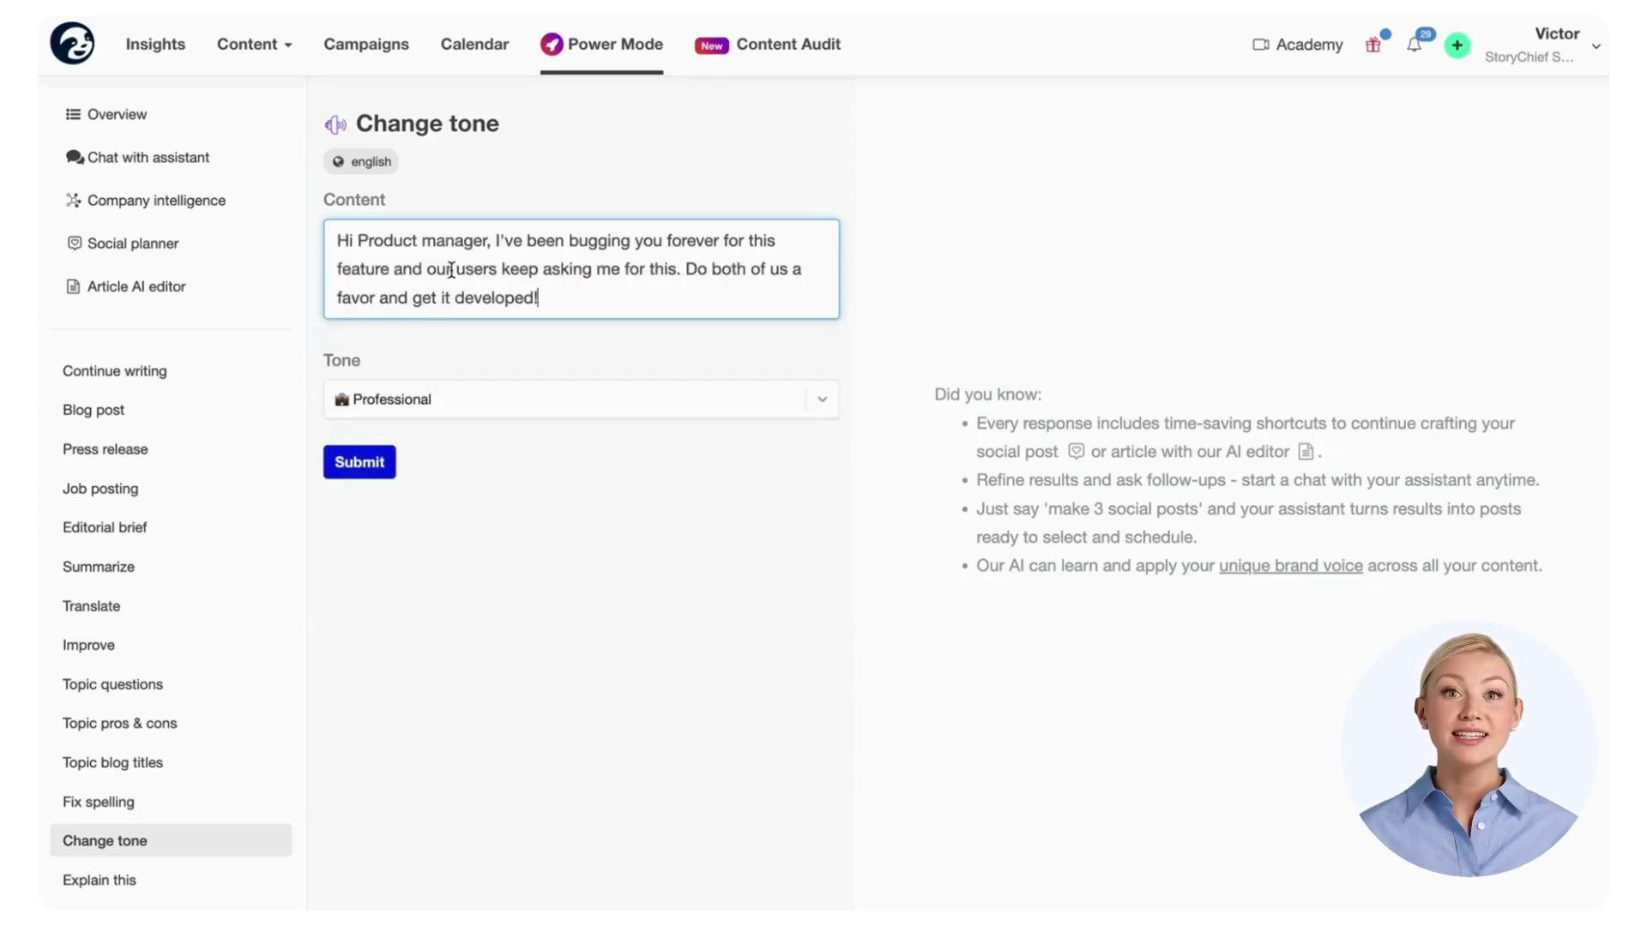
{"action": "left_click", "coordinate": [614, 410]}
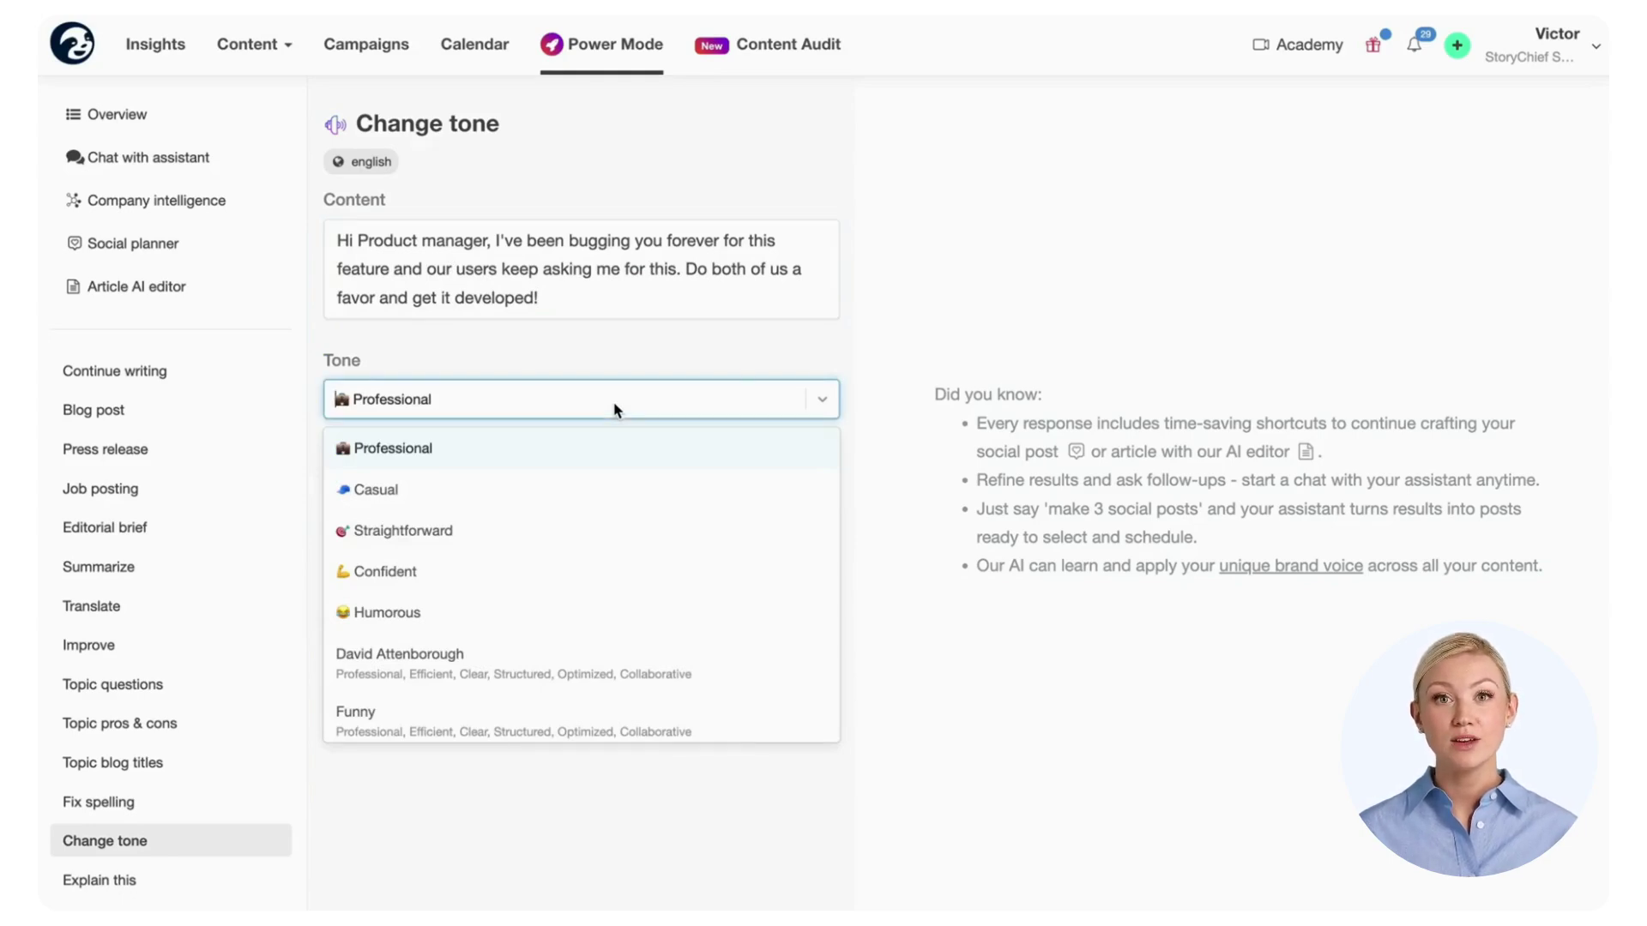
{"action": "scroll", "coordinate": [566, 461], "scroll_direction": "down", "scroll_amount": 1}
{"action": "scroll", "coordinate": [566, 460], "scroll_direction": "up", "scroll_amount": 1}
{"action": "left_click", "coordinate": [566, 460]}
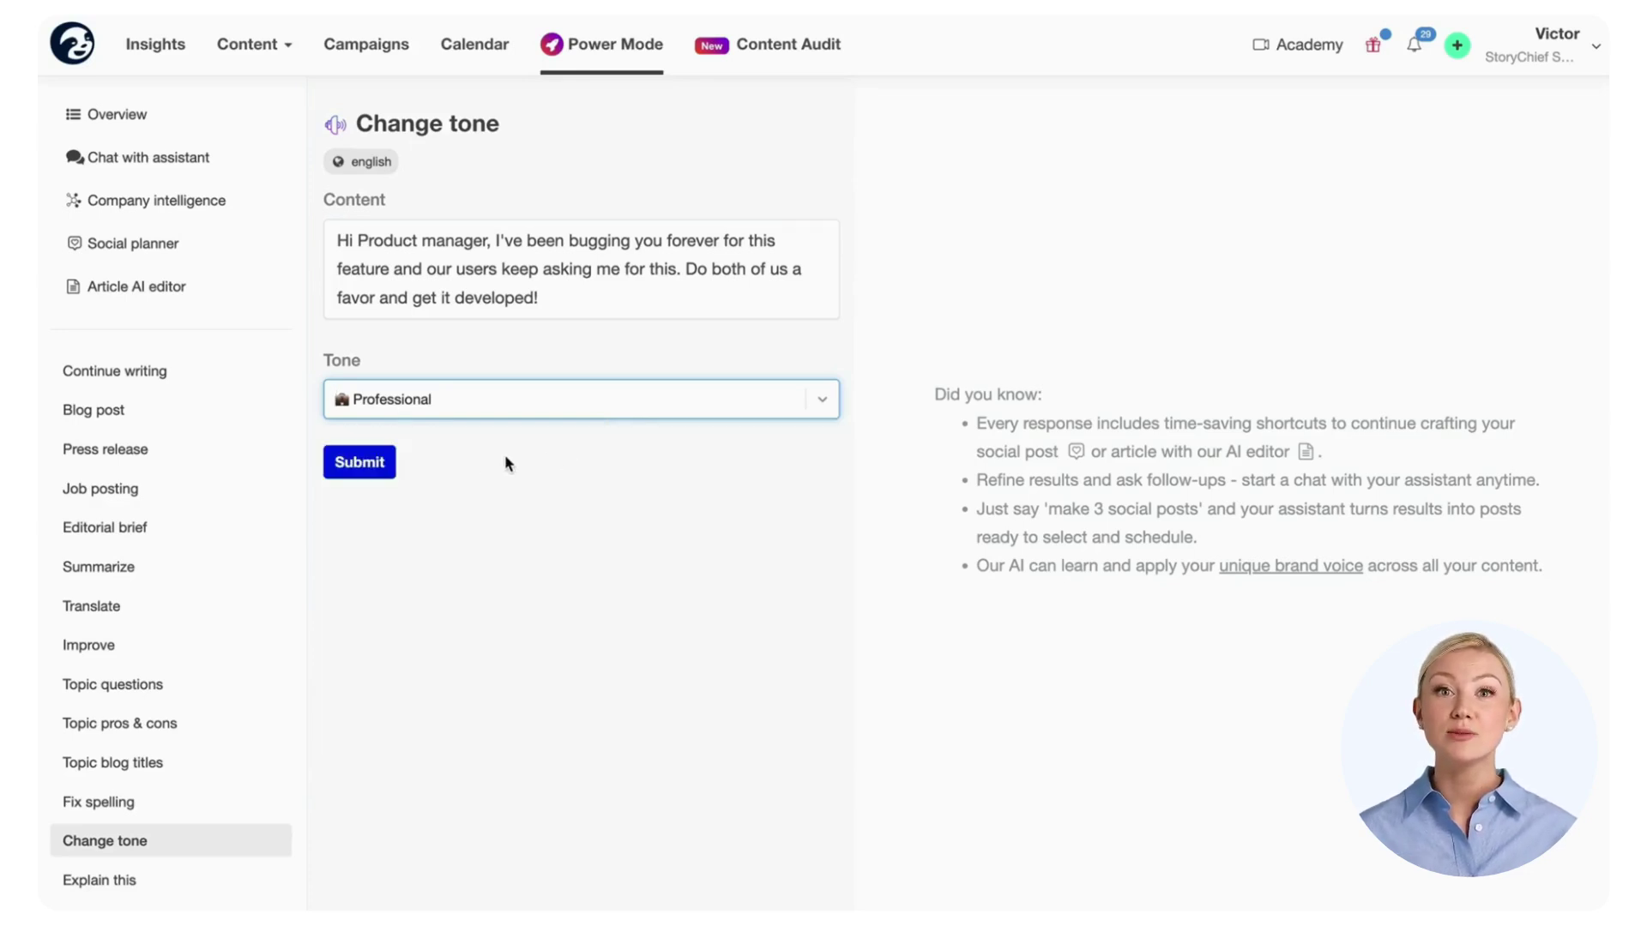
{"action": "left_click", "coordinate": [381, 463]}
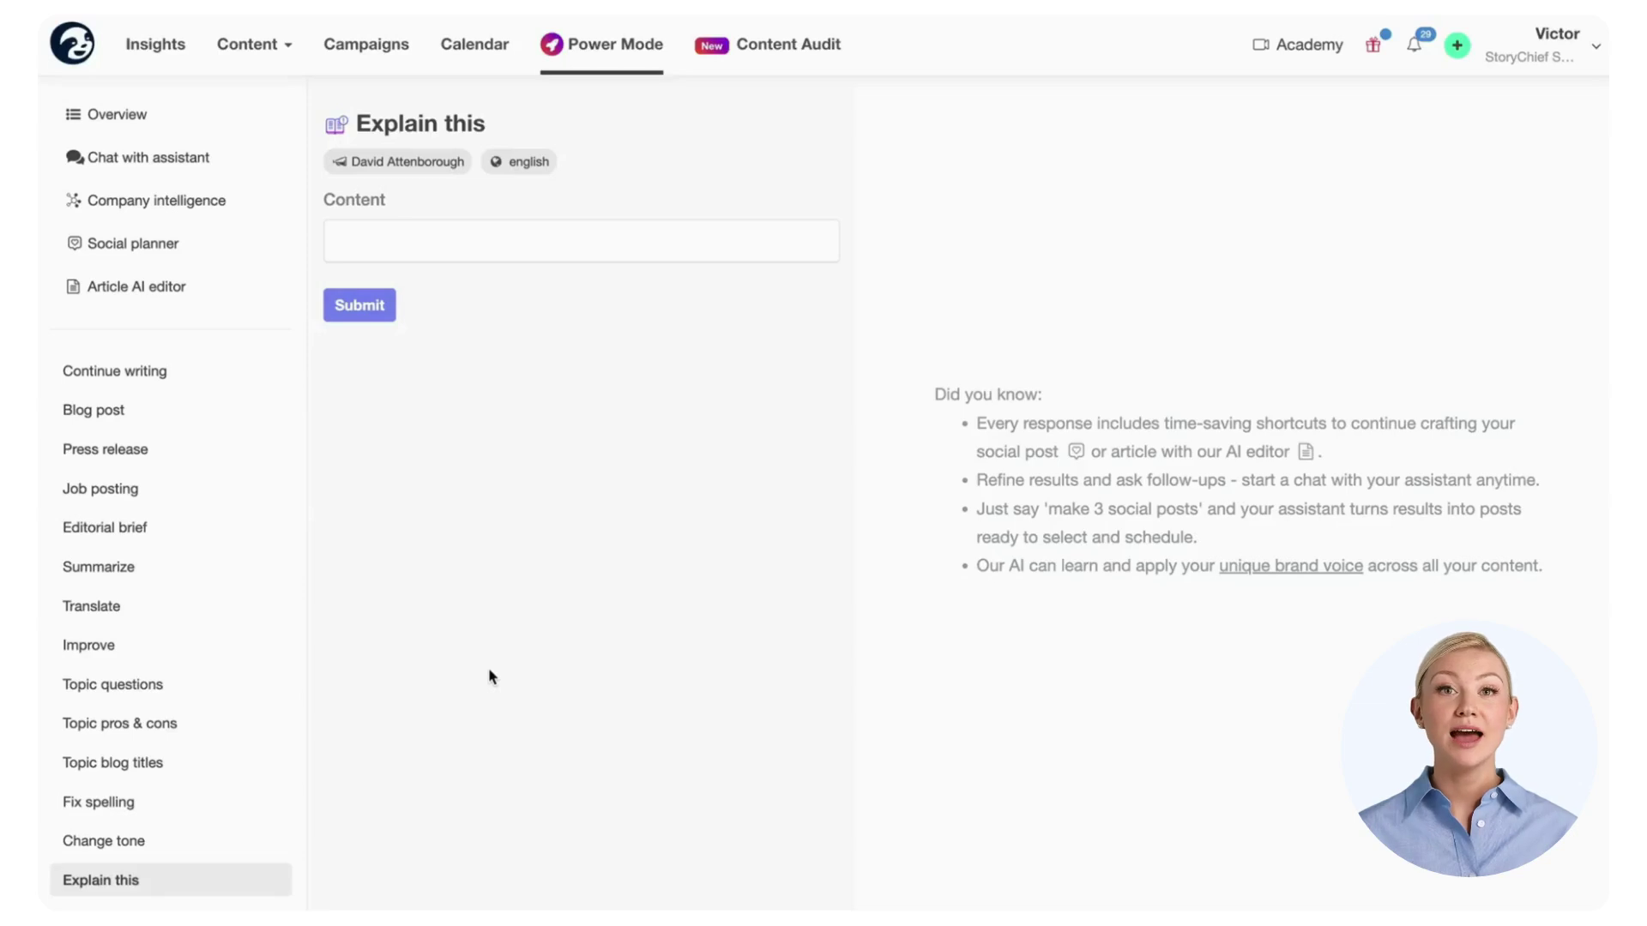
Submit 'How does AI Power Mode help me do content marketing and content audits' to Explain this.
{"action": "left_click", "coordinate": [503, 243]}
{"action": "type", "text": "How does AI Power Mode help me do content marketing and help me perform content audits?"}
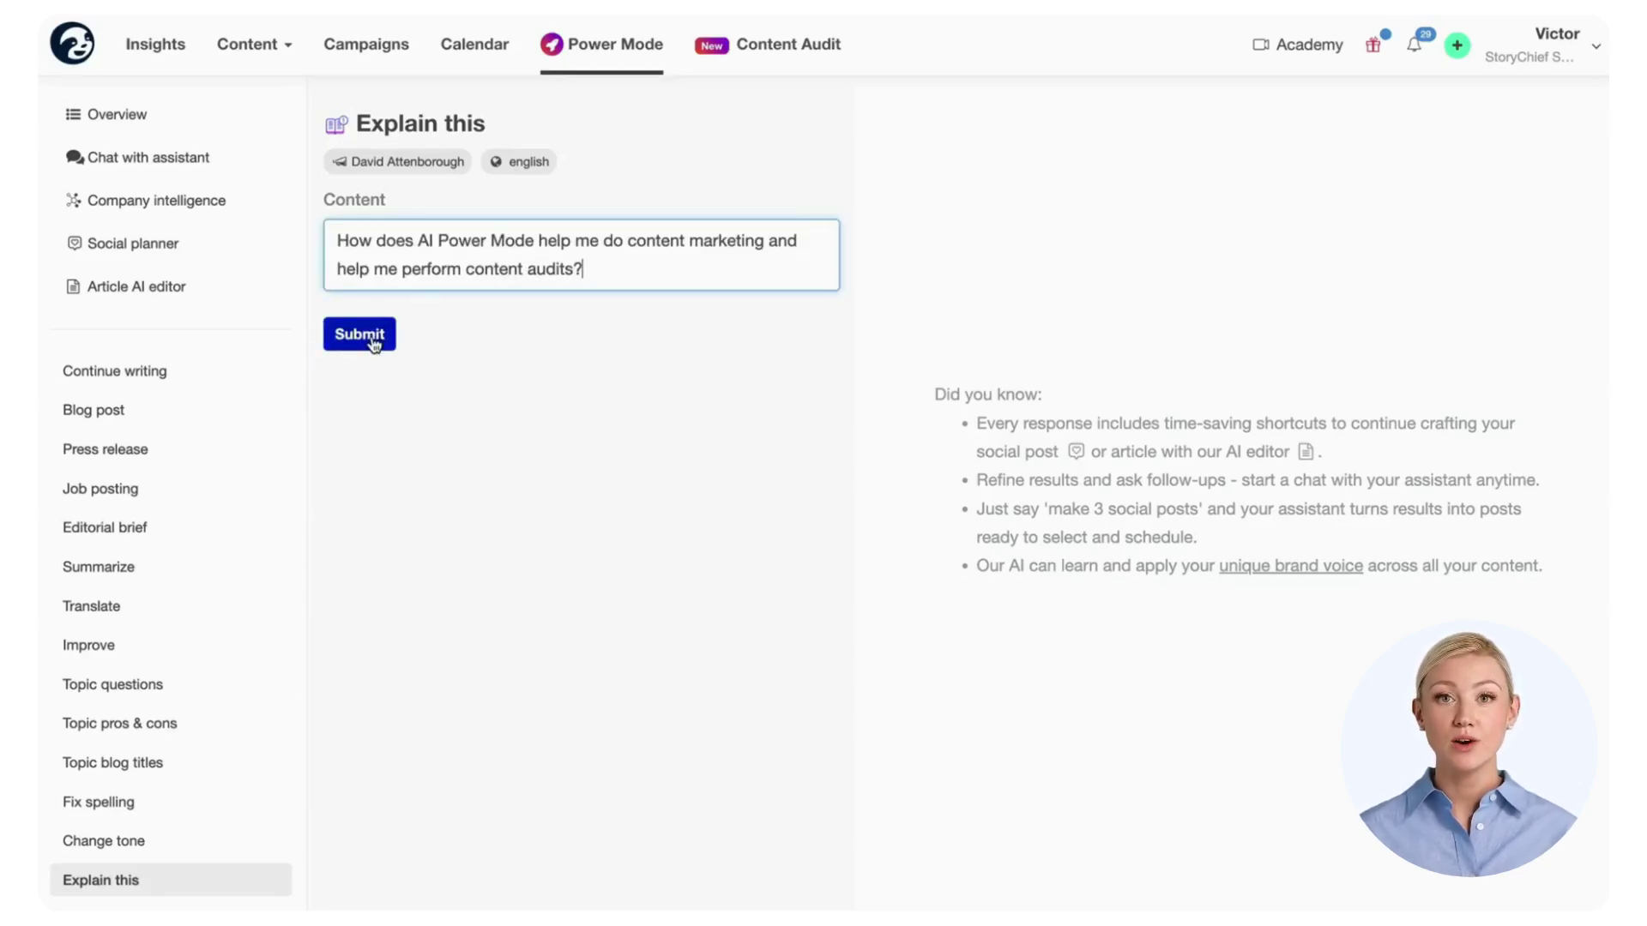
{"action": "left_click", "coordinate": [374, 343]}
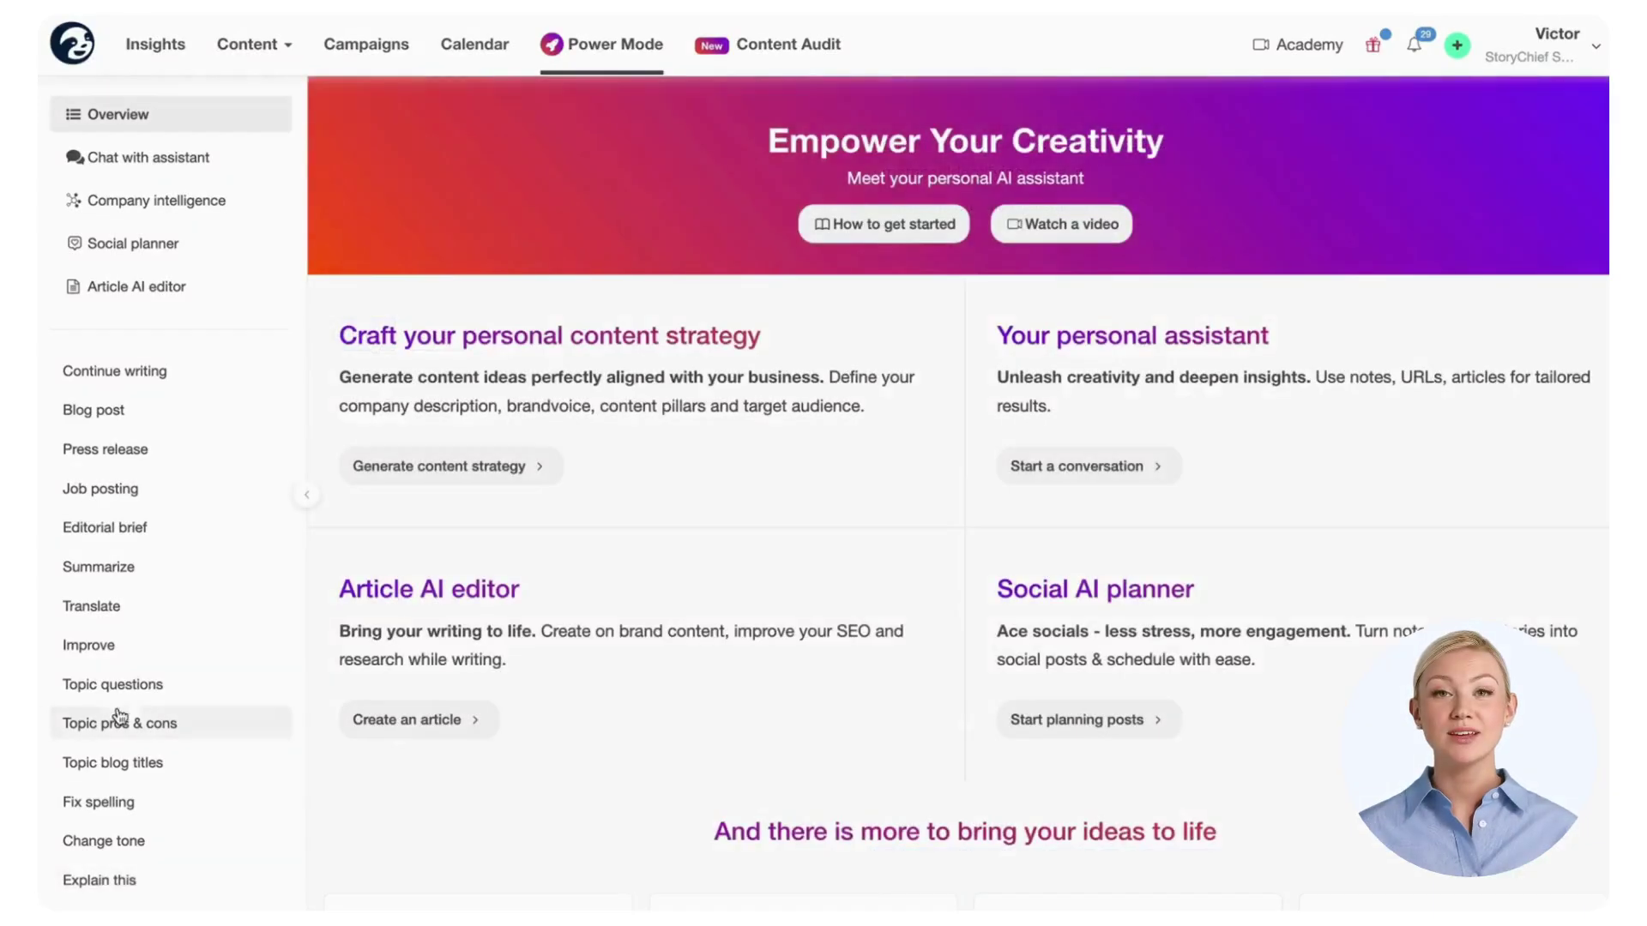
Simplify the pasted Wall Street sell-off article, then request 'Dumb this down' for a plainer version.
{"action": "scroll", "coordinate": [146, 721], "scroll_direction": "down", "scroll_amount": 1}
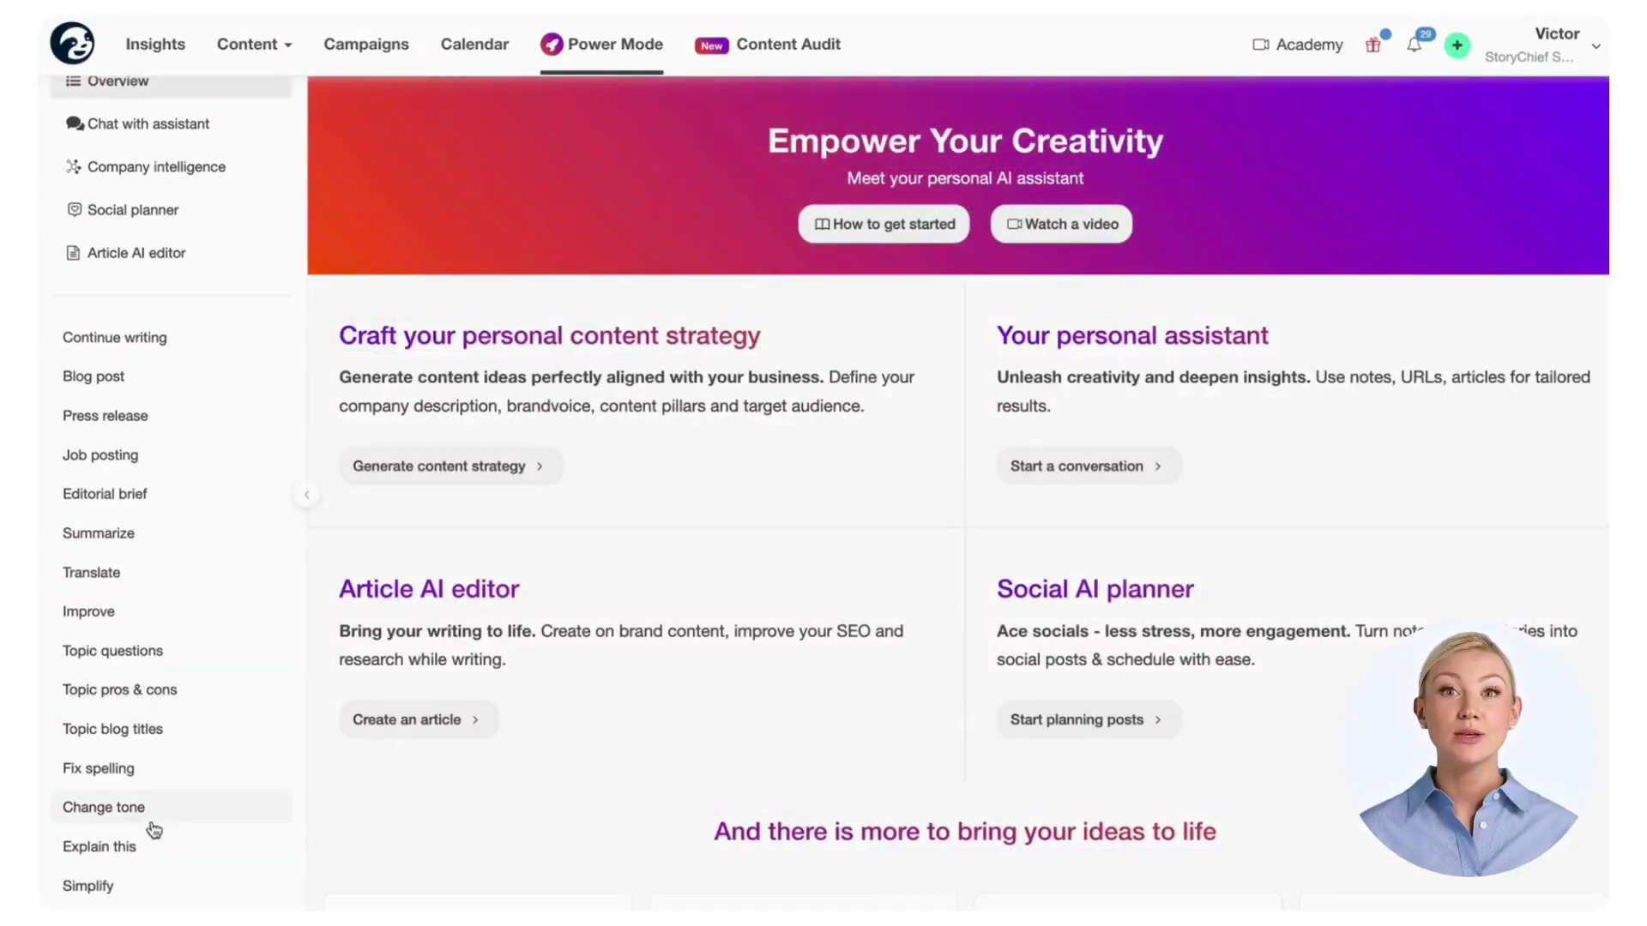
{"action": "left_click", "coordinate": [159, 896]}
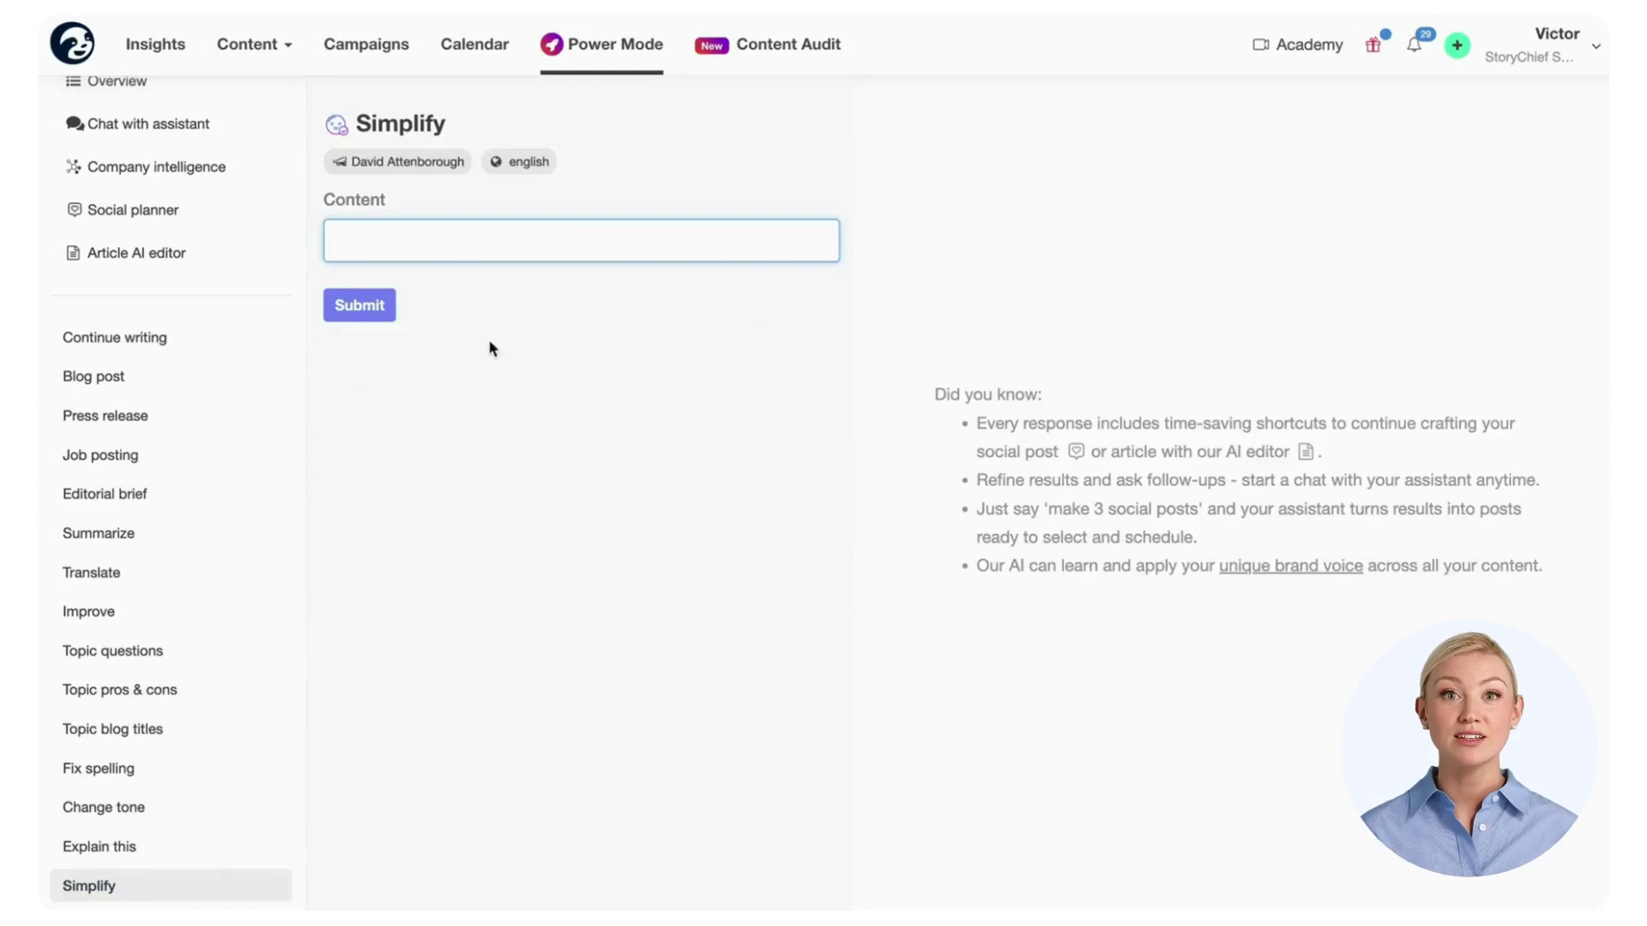
{"action": "key", "text": "ctrl+v"}
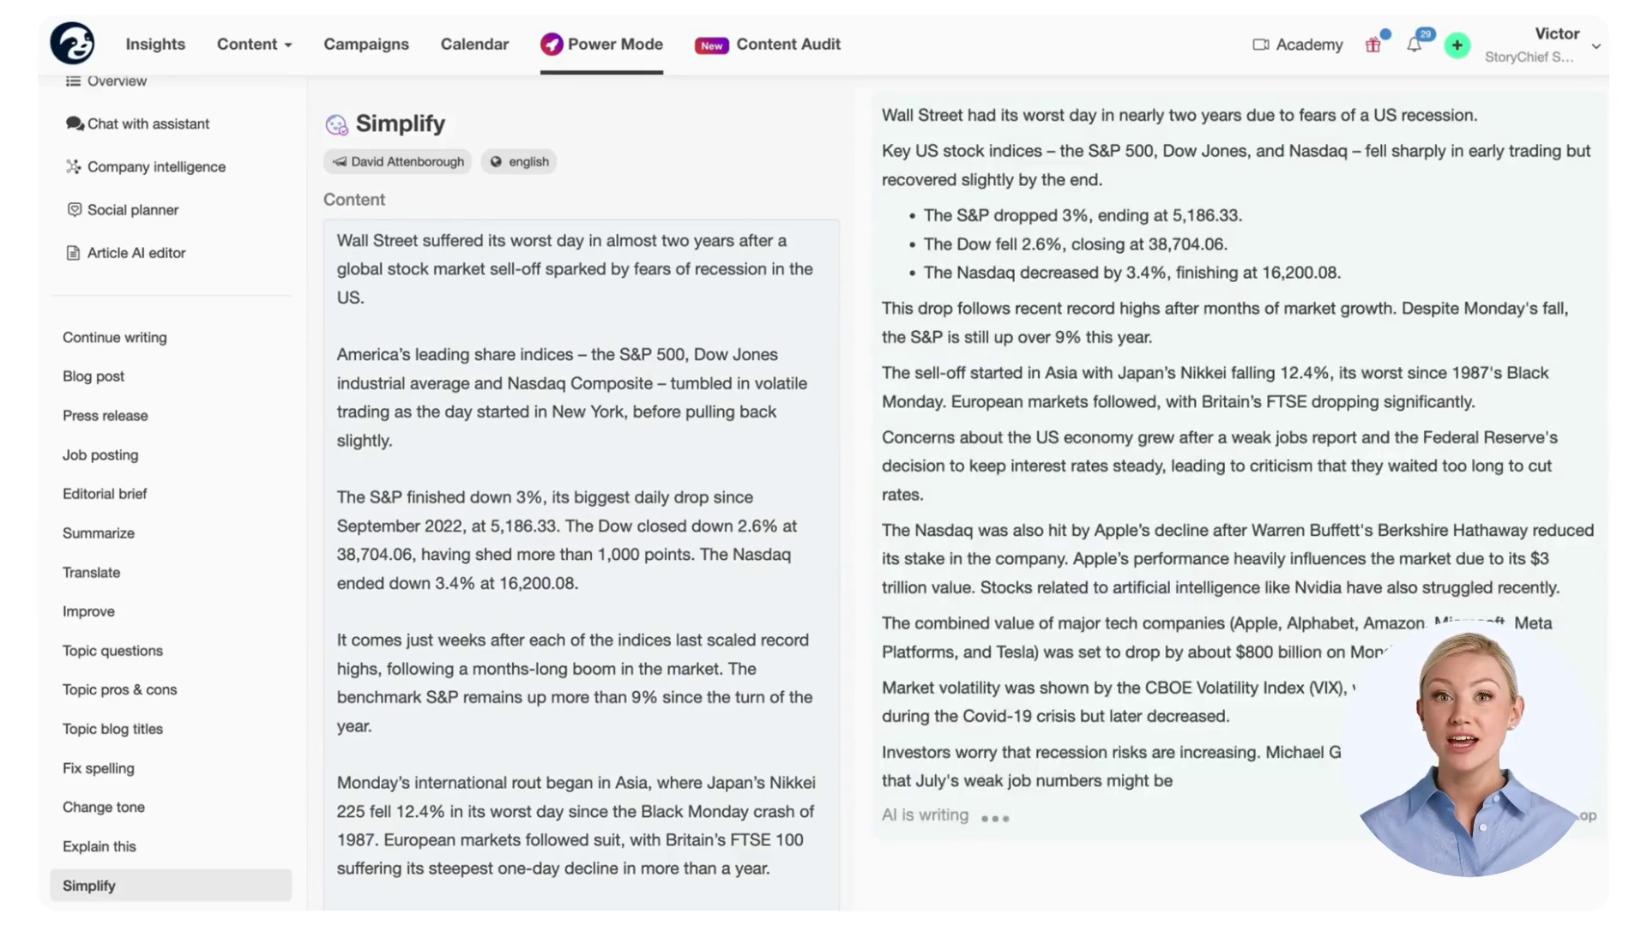
{"action": "type", "text": "Dum"}
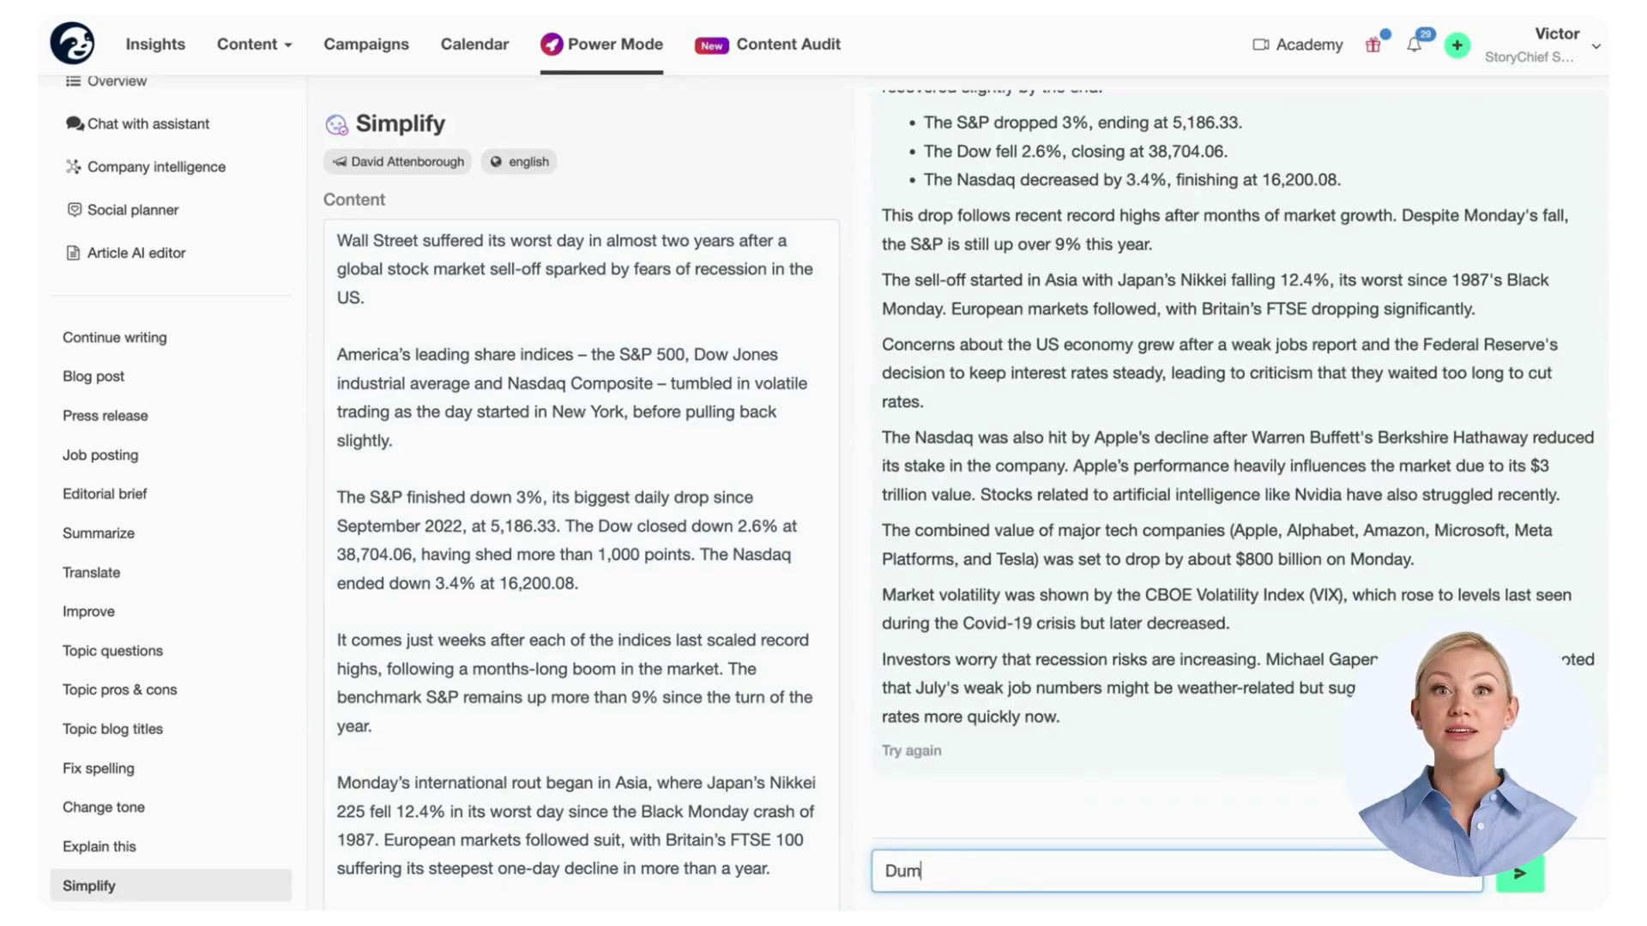
{"action": "type", "text": "b this d"}
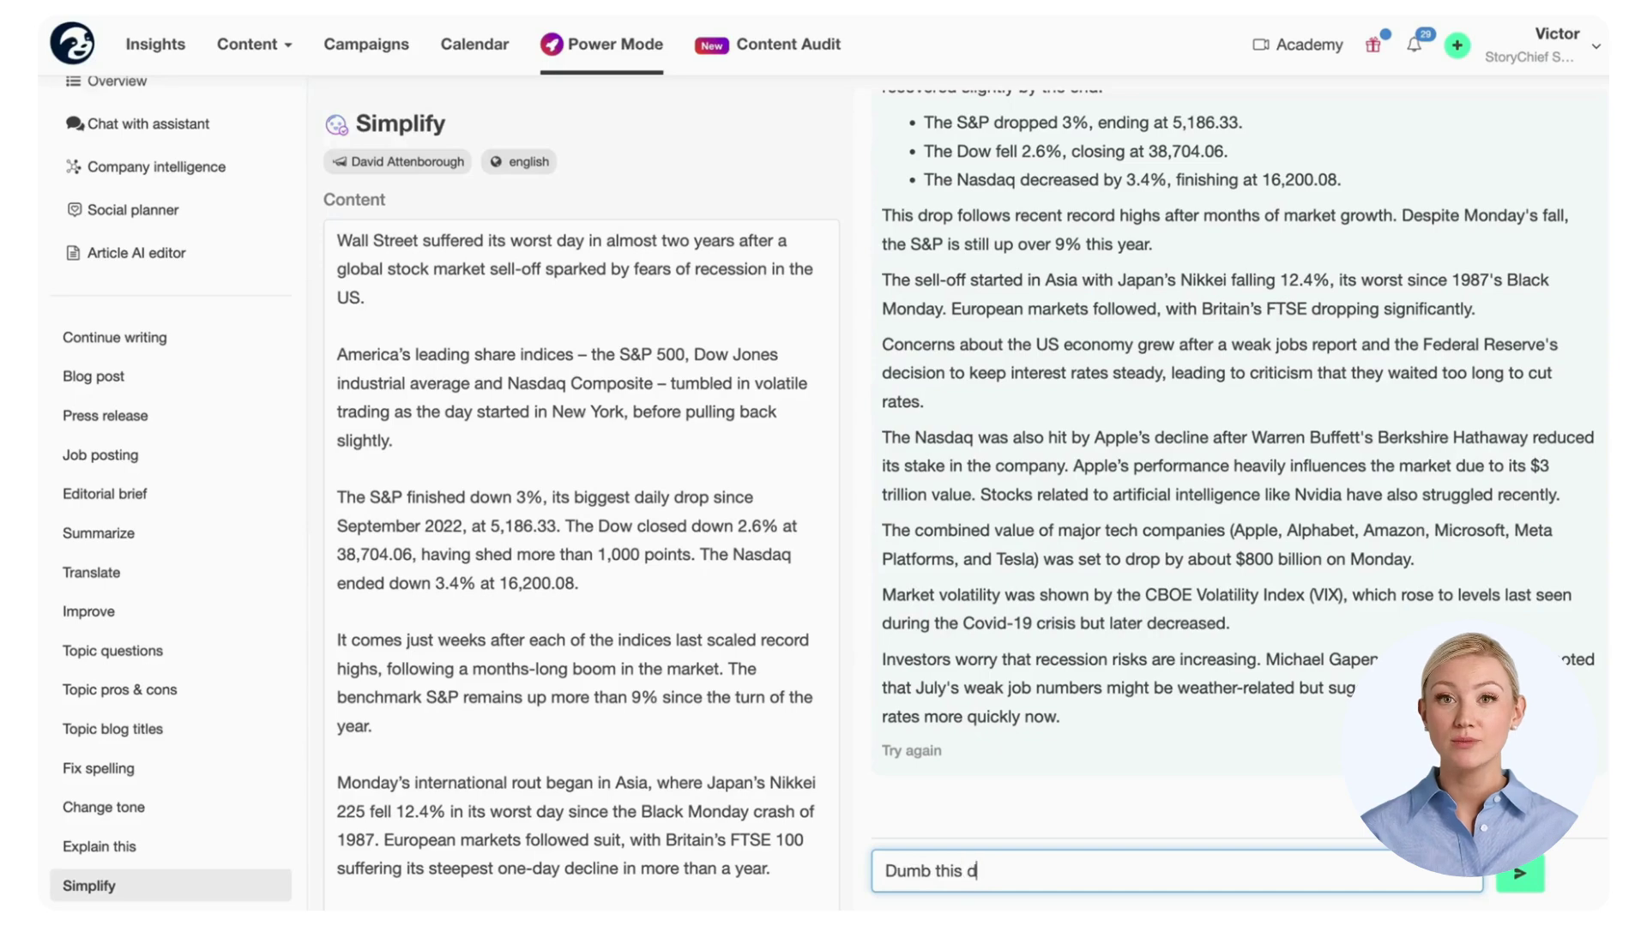
{"action": "type", "text": "own"}
{"action": "key", "text": "Return"}
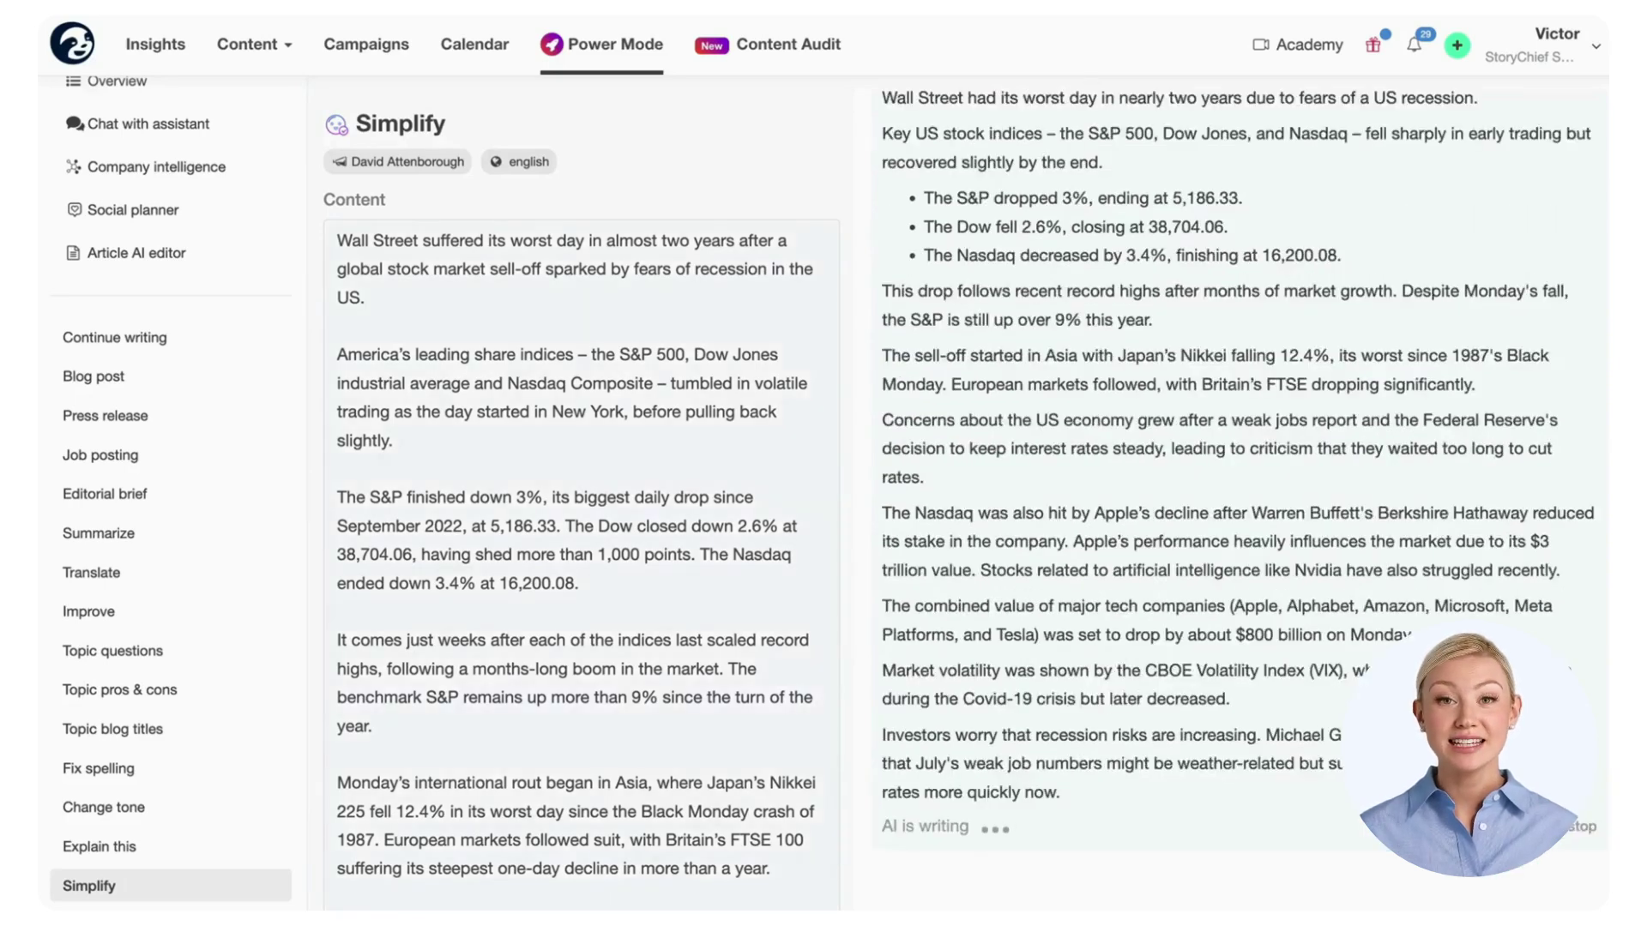